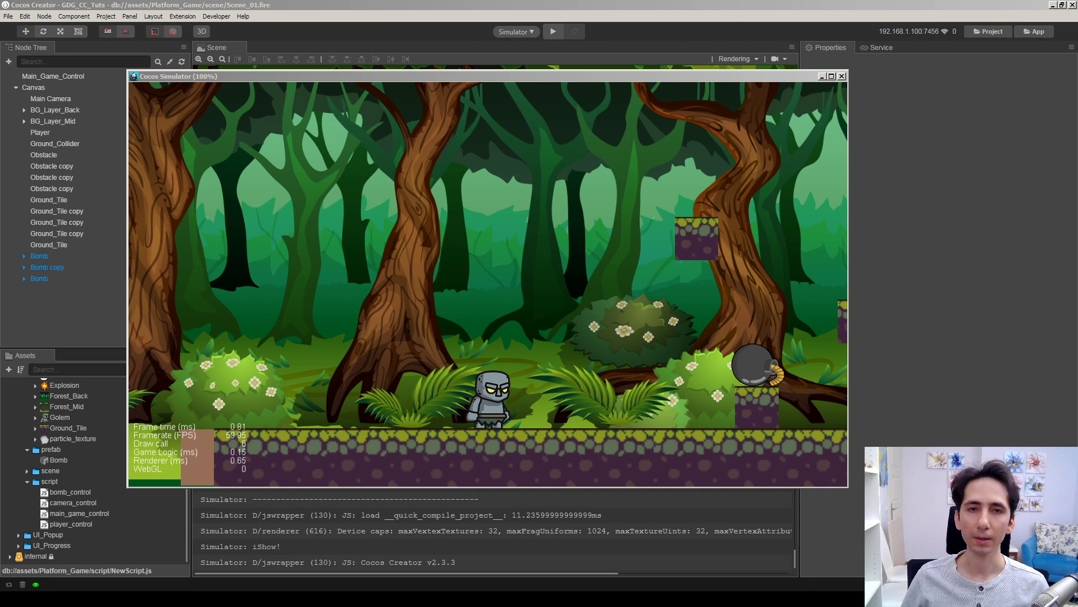
- Test the running game by walking the golem back and forth and into the bomb, and close the simulator
{"action": "left_click", "coordinate": [709, 406]}
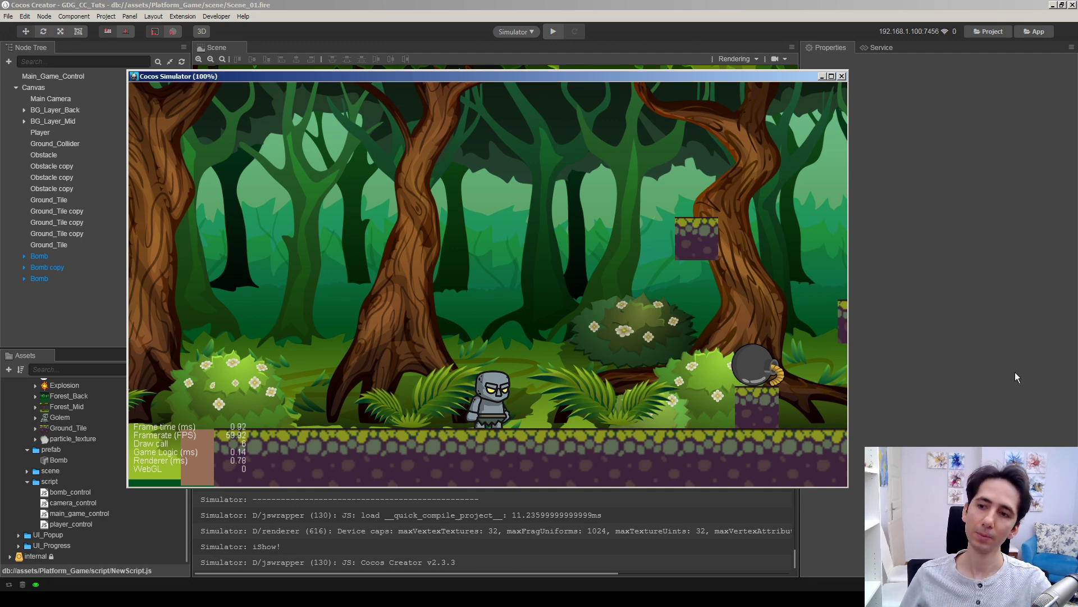
{"action": "key", "text": "Left"}
{"action": "key", "text": "Right"}
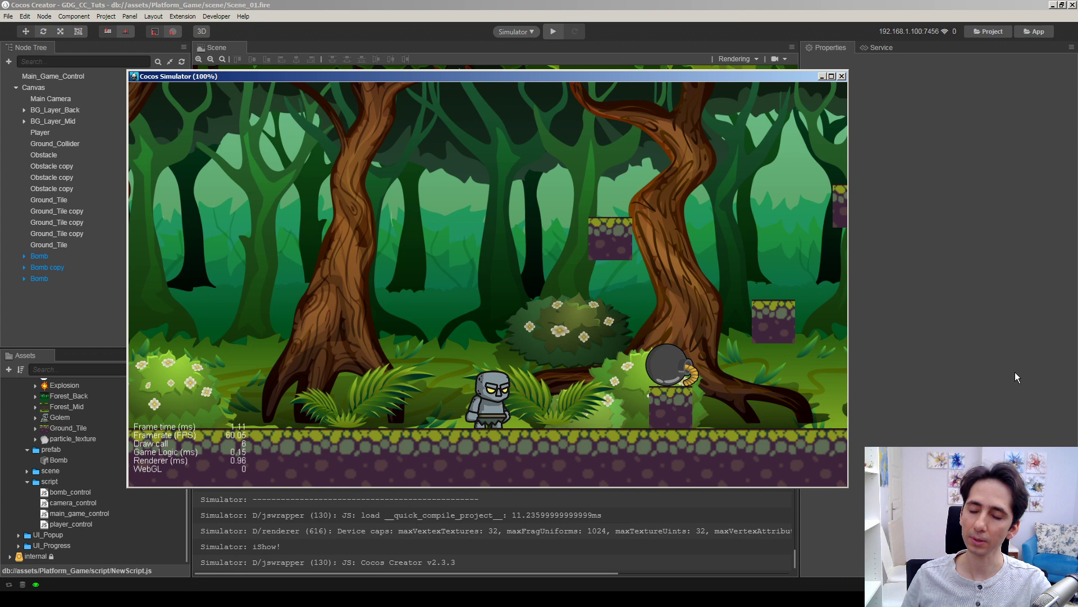
{"action": "key", "text": "Left"}
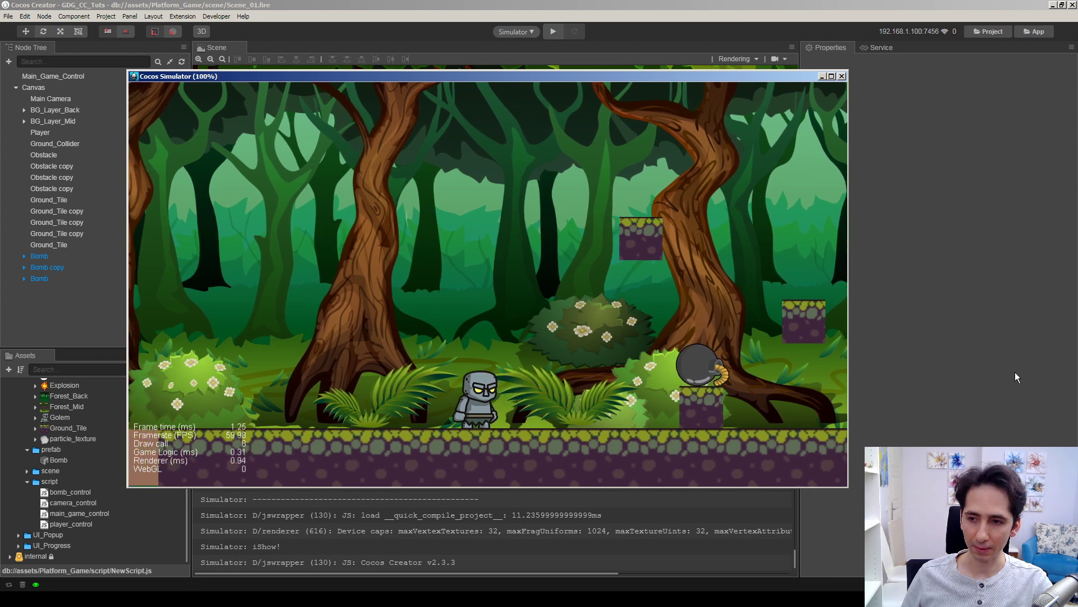
{"action": "key", "text": "Right"}
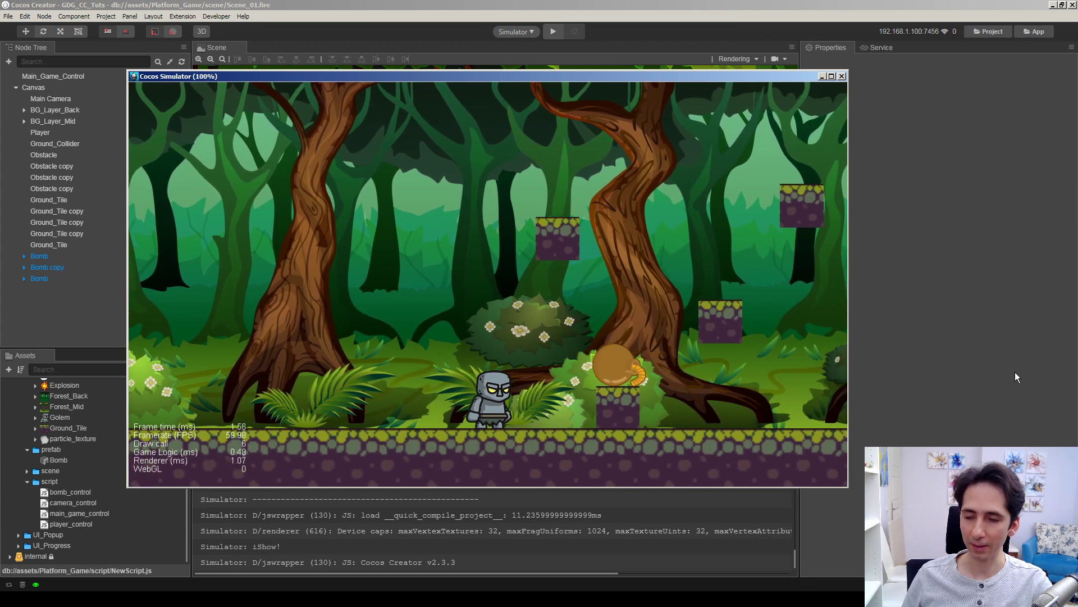
{"action": "key", "text": "Right"}
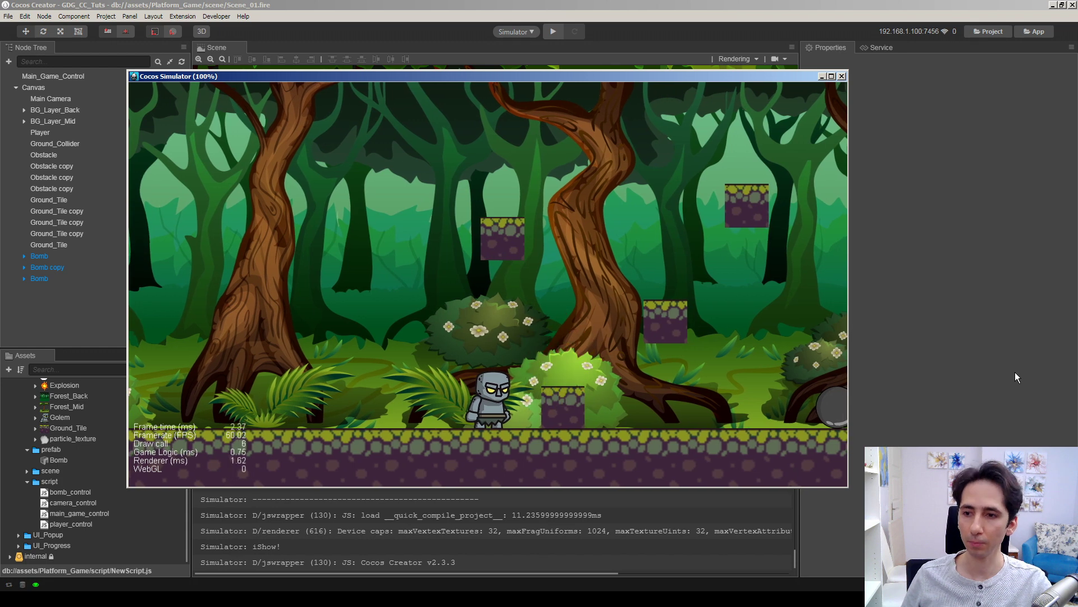
{"action": "key", "text": "Right"}
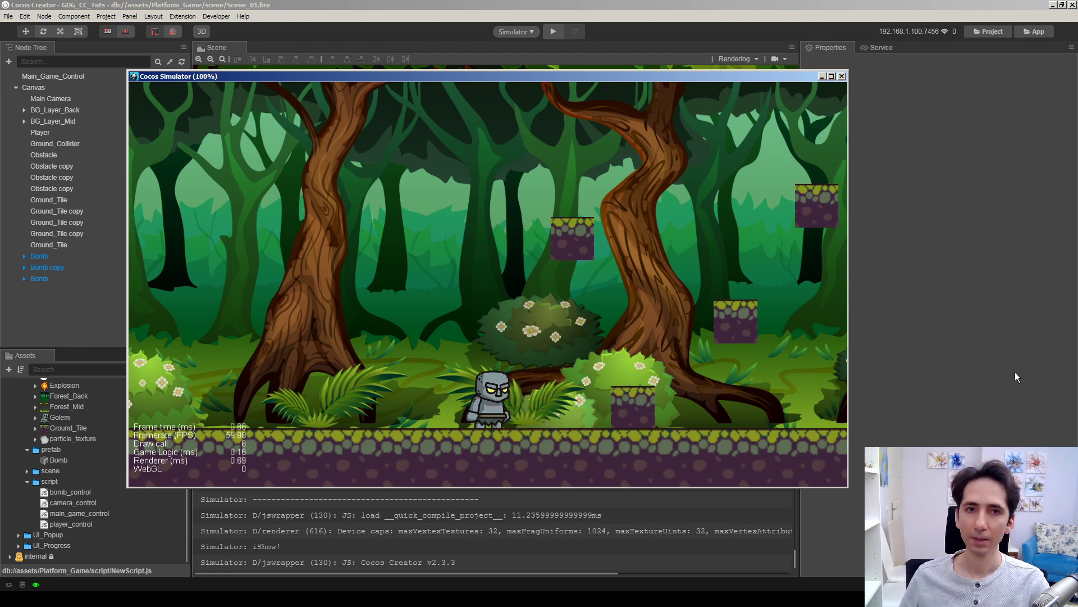
{"action": "left_click", "coordinate": [842, 76]}
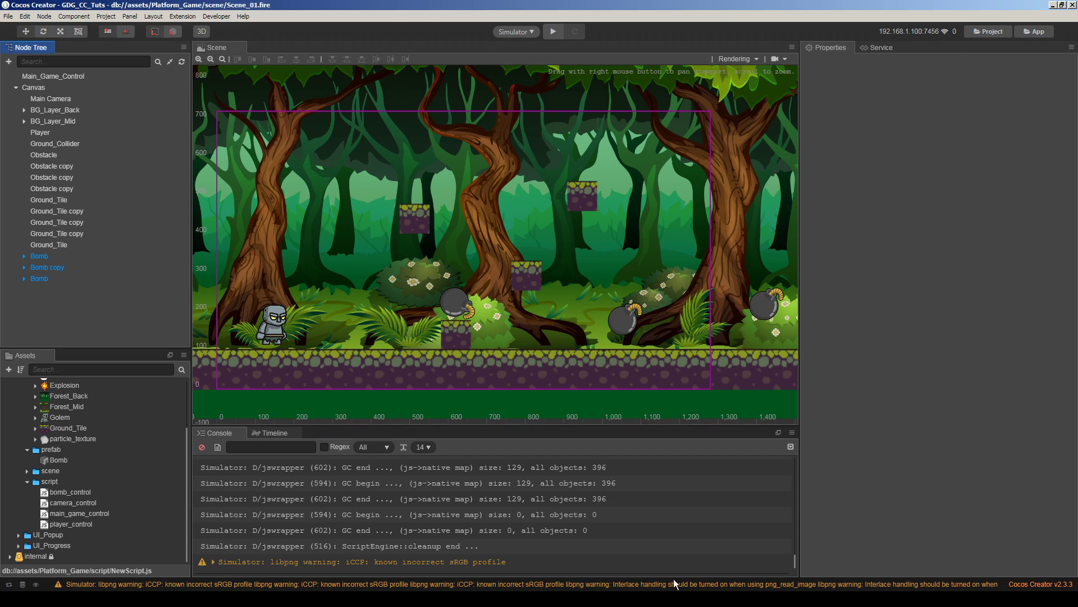
- Open the Bomb prefab for editing, expand its node hierarchy and activate the Explosion node
{"action": "left_click", "coordinate": [136, 336]}
{"action": "left_click", "coordinate": [58, 460]}
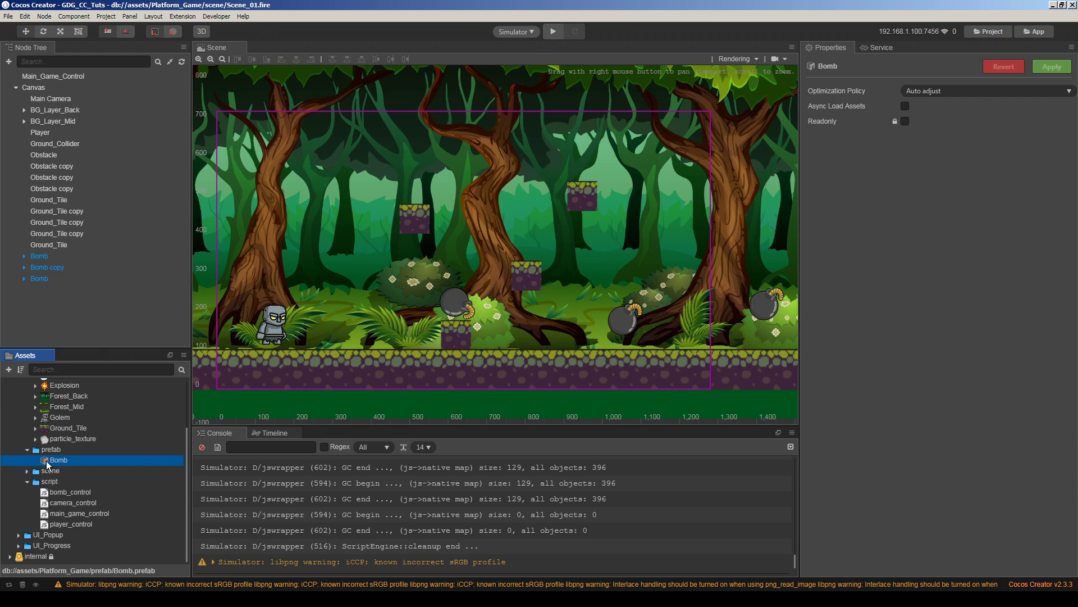
{"action": "double_click", "coordinate": [47, 462]}
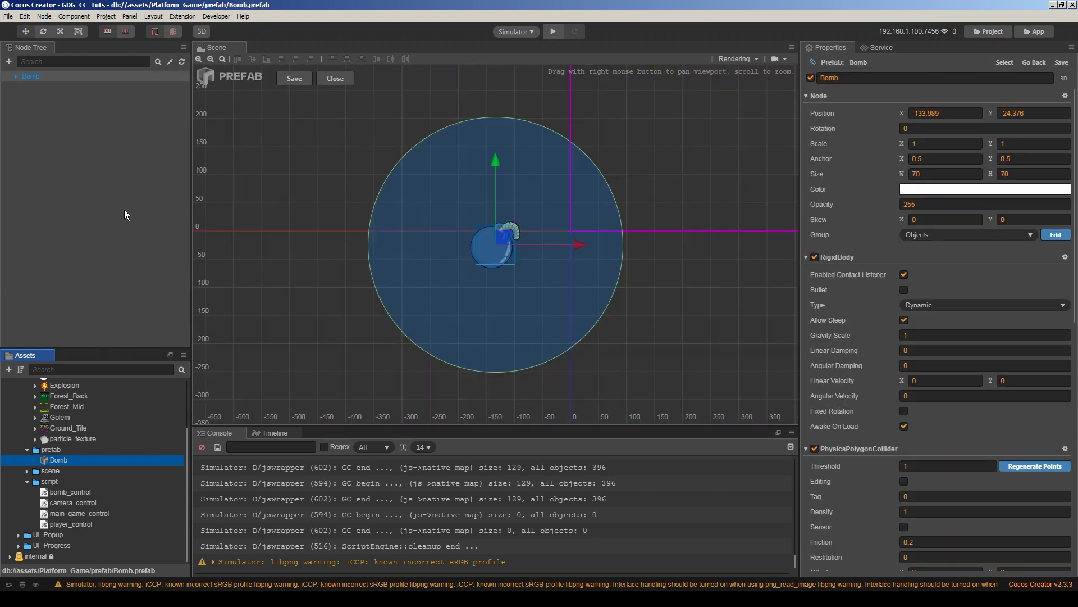
{"action": "left_click", "coordinate": [16, 76]}
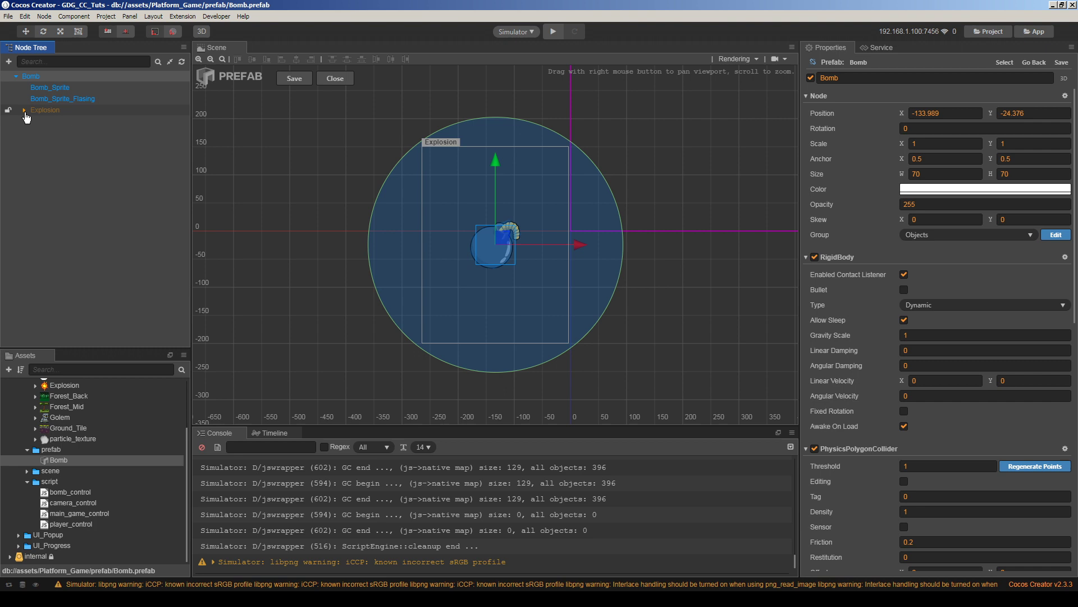
{"action": "left_click", "coordinate": [24, 110]}
{"action": "left_click", "coordinate": [61, 153]}
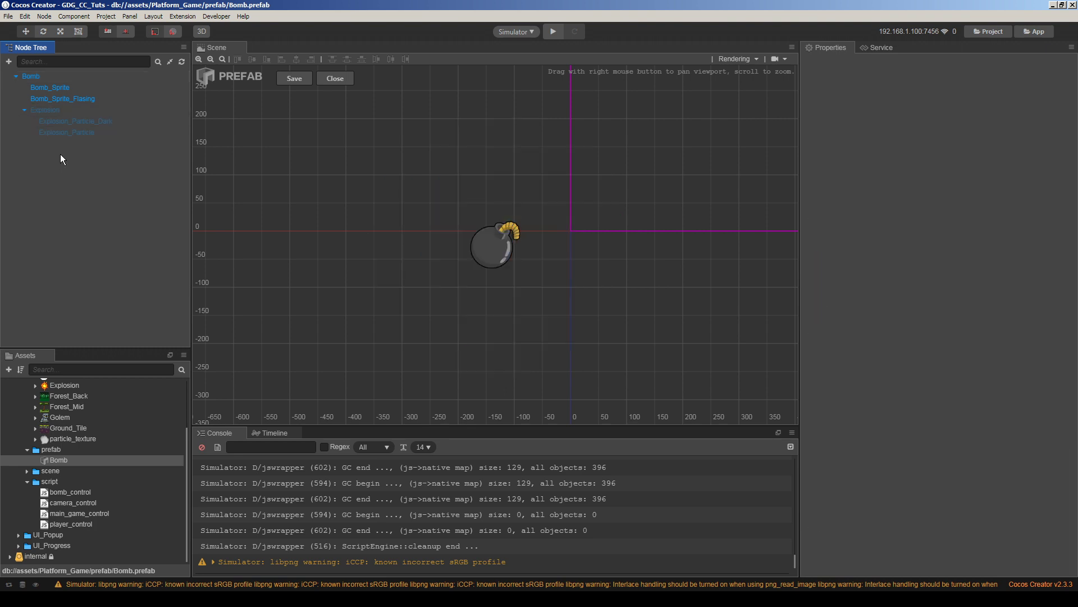
{"action": "left_click", "coordinate": [55, 110]}
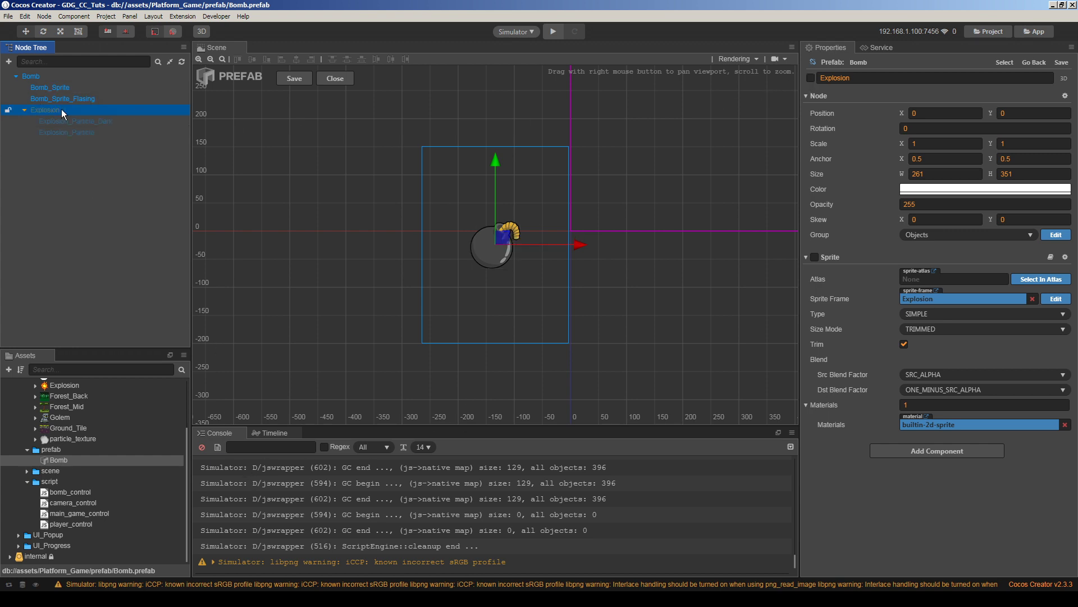
{"action": "left_click", "coordinate": [810, 77]}
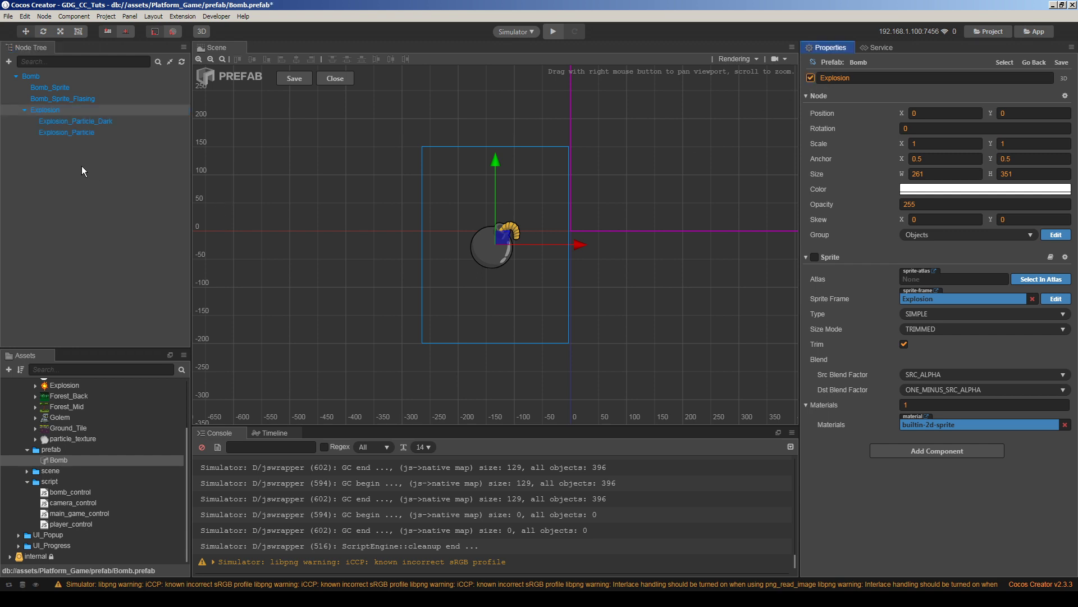
- Preview the Explosion_Particle and Explosion_Particle_Dark effects in the prefab scene
{"action": "left_click", "coordinate": [73, 133]}
{"action": "left_click", "coordinate": [73, 124]}
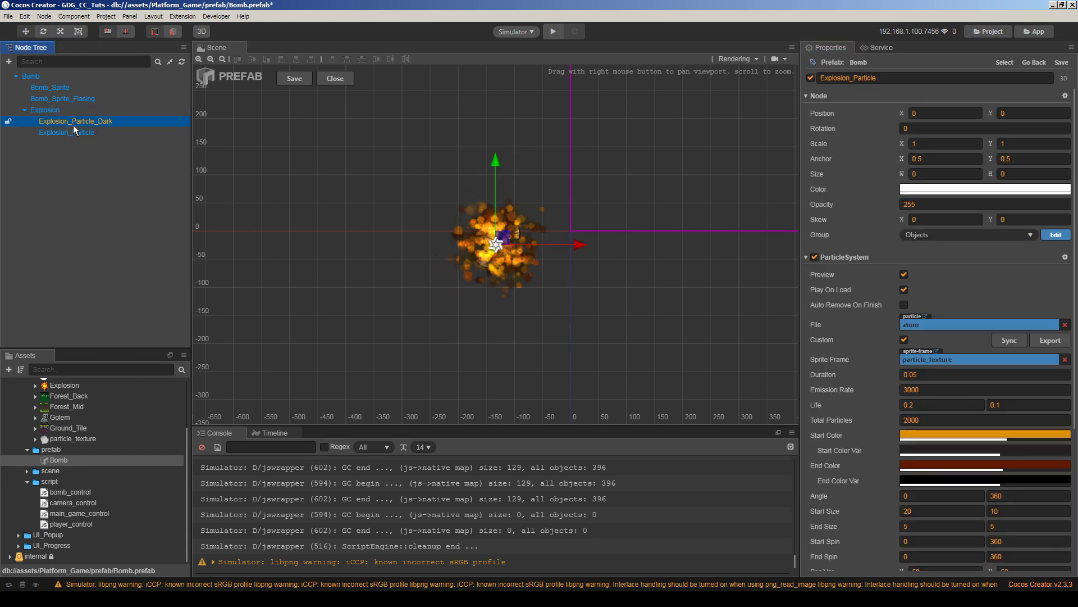
{"action": "left_click", "coordinate": [73, 137]}
{"action": "left_click", "coordinate": [73, 125]}
{"action": "left_click", "coordinate": [75, 135]}
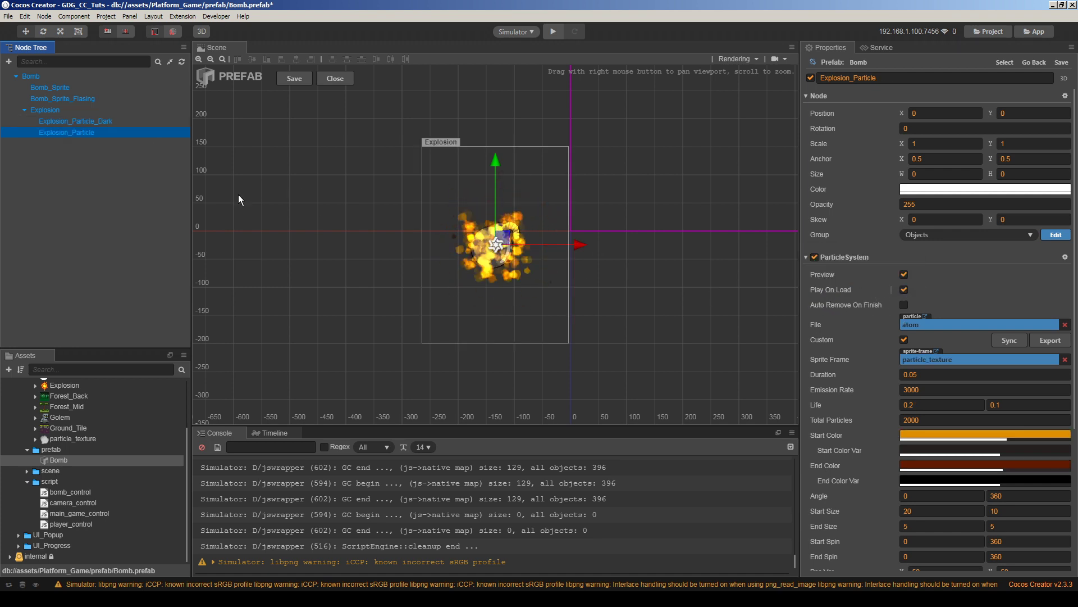
{"action": "left_click", "coordinate": [73, 122]}
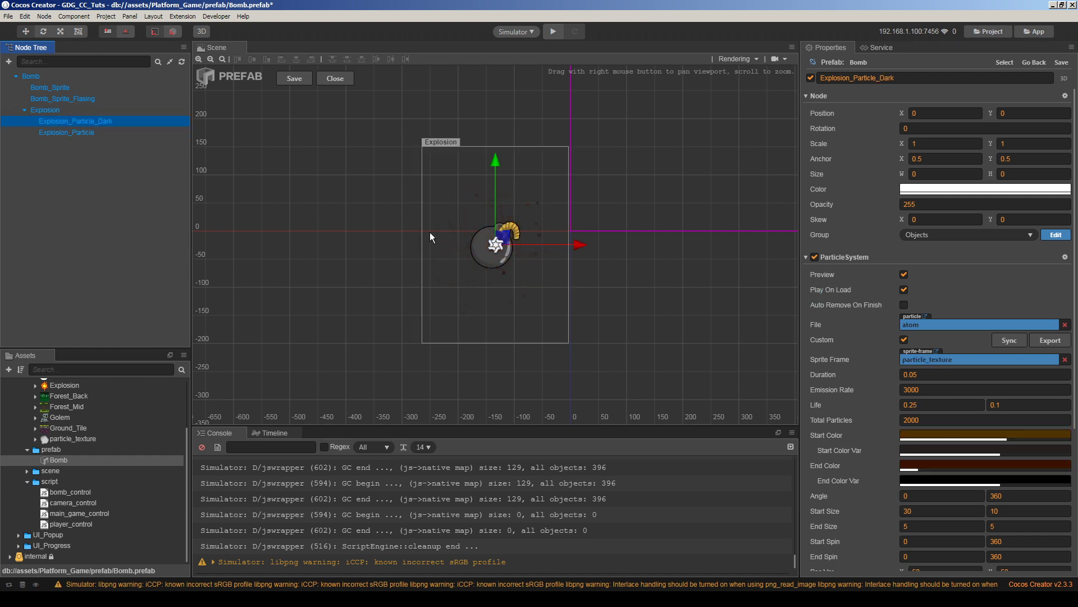
- Create an empty child node under Explosion and name it Explosion_Force
{"action": "left_click", "coordinate": [47, 111]}
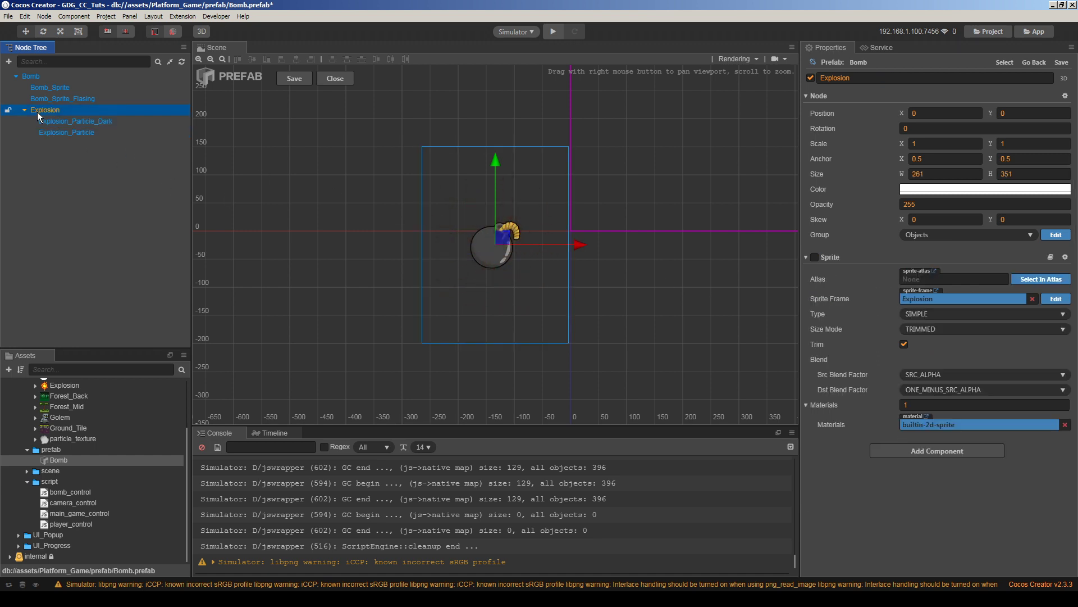
{"action": "right_click", "coordinate": [42, 110]}
{"action": "mouse_move", "coordinate": [62, 117]}
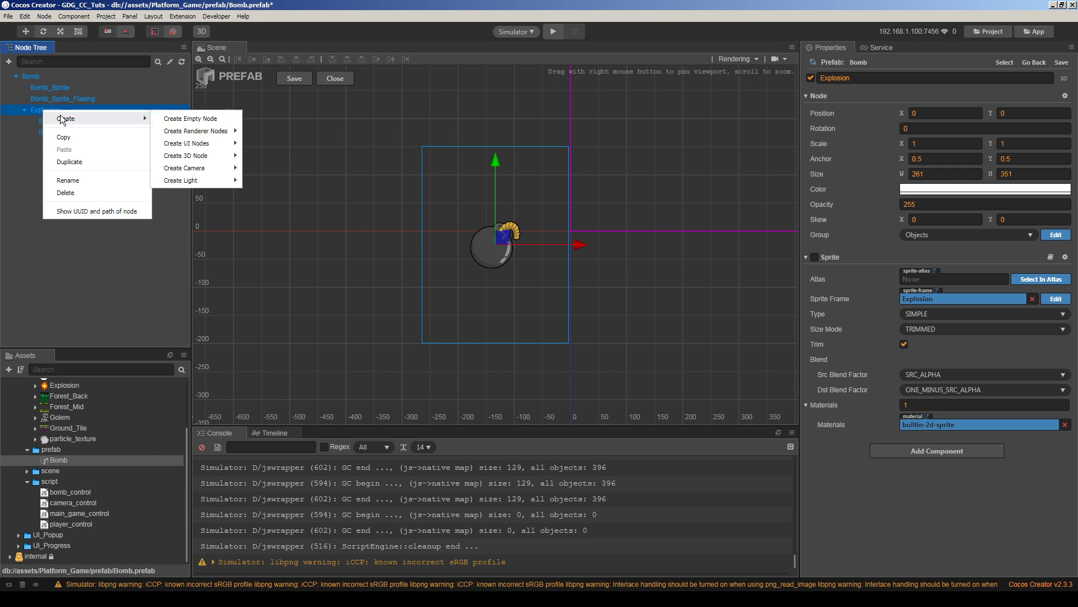
{"action": "left_click", "coordinate": [199, 118]}
{"action": "double_click", "coordinate": [63, 144]}
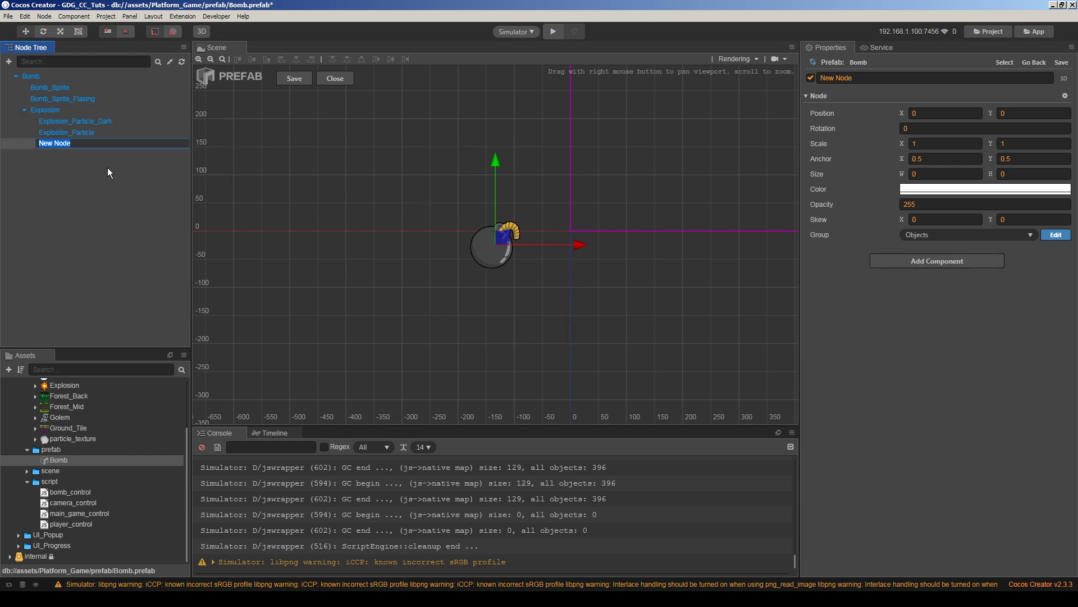
{"action": "type", "text": "Explosionb"}
{"action": "key", "text": "BackSpace"}
{"action": "type", "text": "_Force"}
{"action": "key", "text": "Return"}
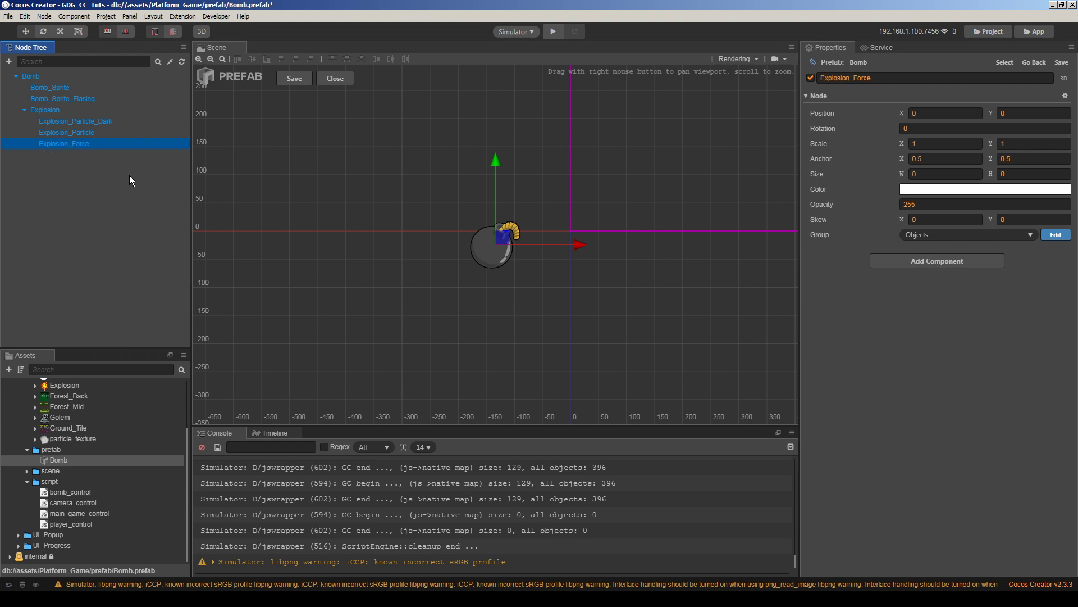
{"action": "left_click", "coordinate": [126, 178]}
- Add a physics circle collider component to the Explosion_Force node
{"action": "left_click", "coordinate": [72, 145]}
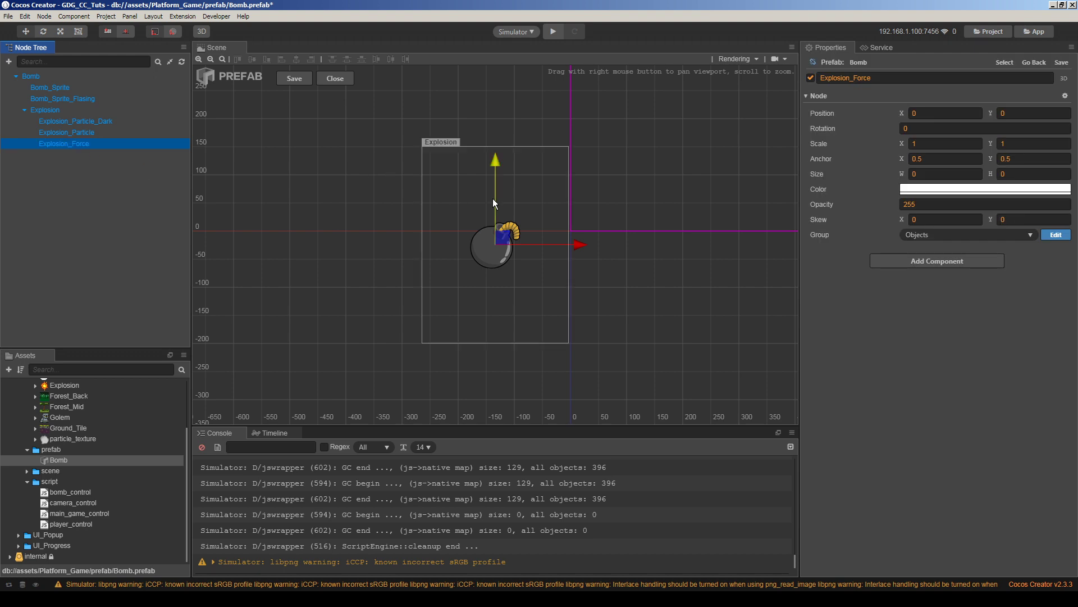
{"action": "scroll", "coordinate": [488, 225], "scroll_direction": "down", "scroll_amount": 2}
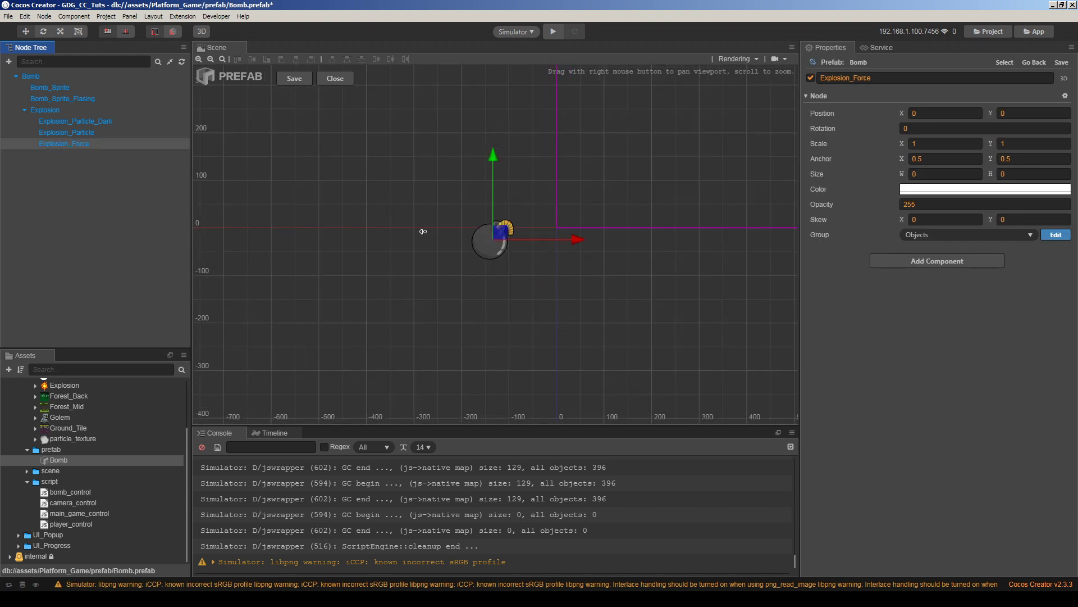
{"action": "scroll", "coordinate": [489, 250], "scroll_direction": "up", "scroll_amount": 2}
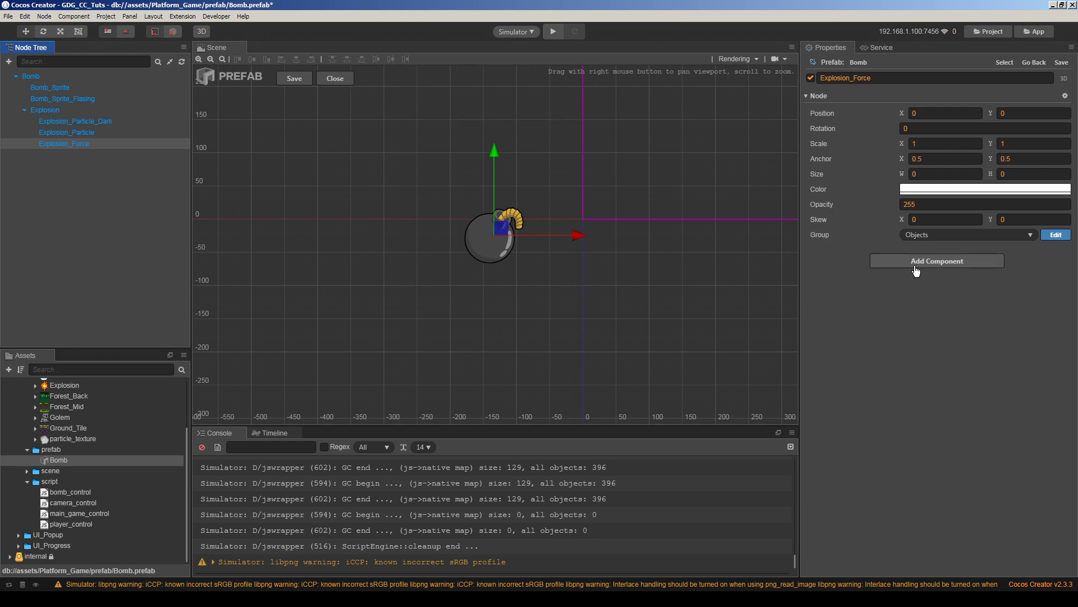
{"action": "left_click", "coordinate": [916, 268]}
{"action": "mouse_move", "coordinate": [950, 330]}
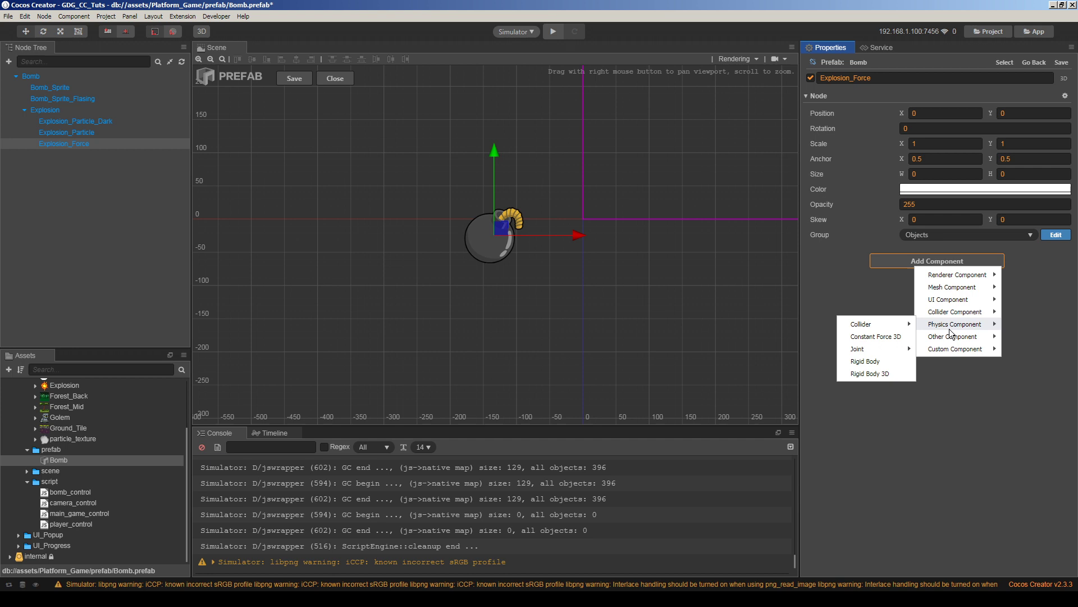
{"action": "mouse_move", "coordinate": [873, 328]}
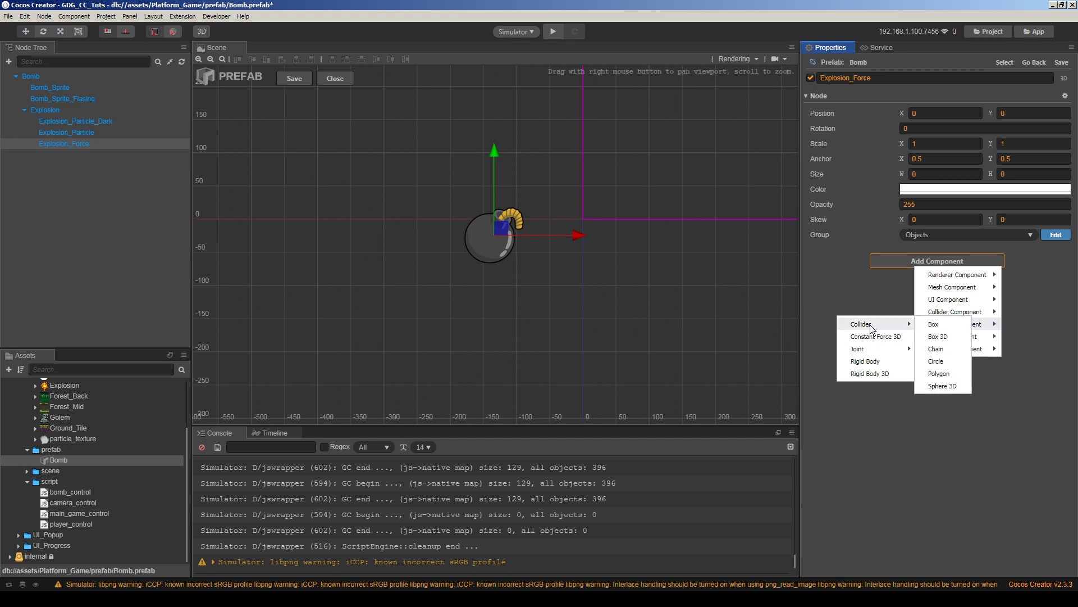
{"action": "left_click", "coordinate": [937, 361]}
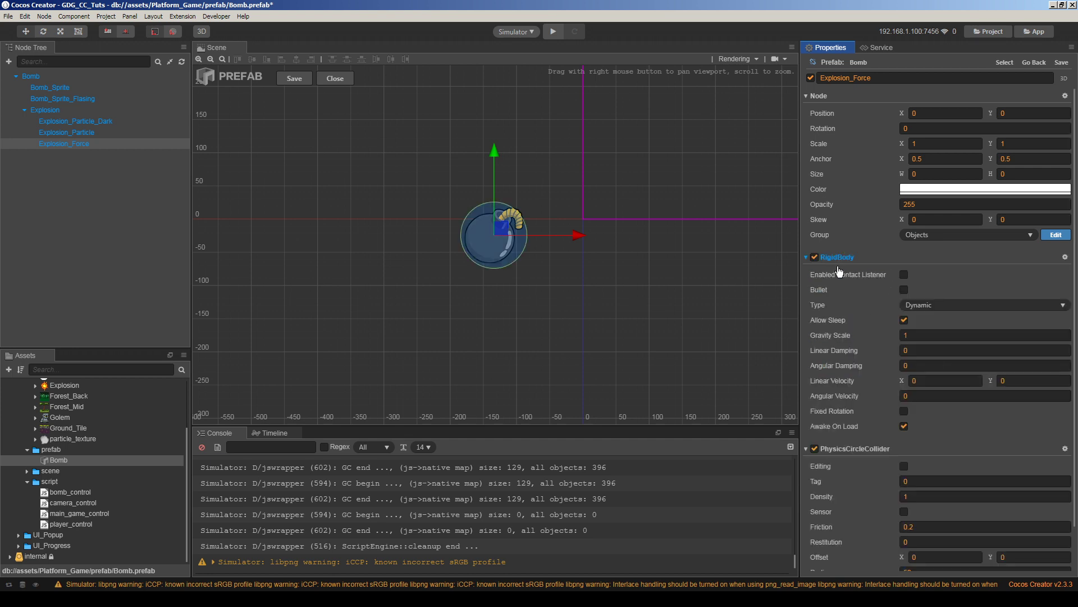
- Enlarge the circle collider around the bomb in the scene to a radius of about 255 and end collider editing
{"action": "scroll", "coordinate": [852, 368], "scroll_direction": "down", "scroll_amount": 1}
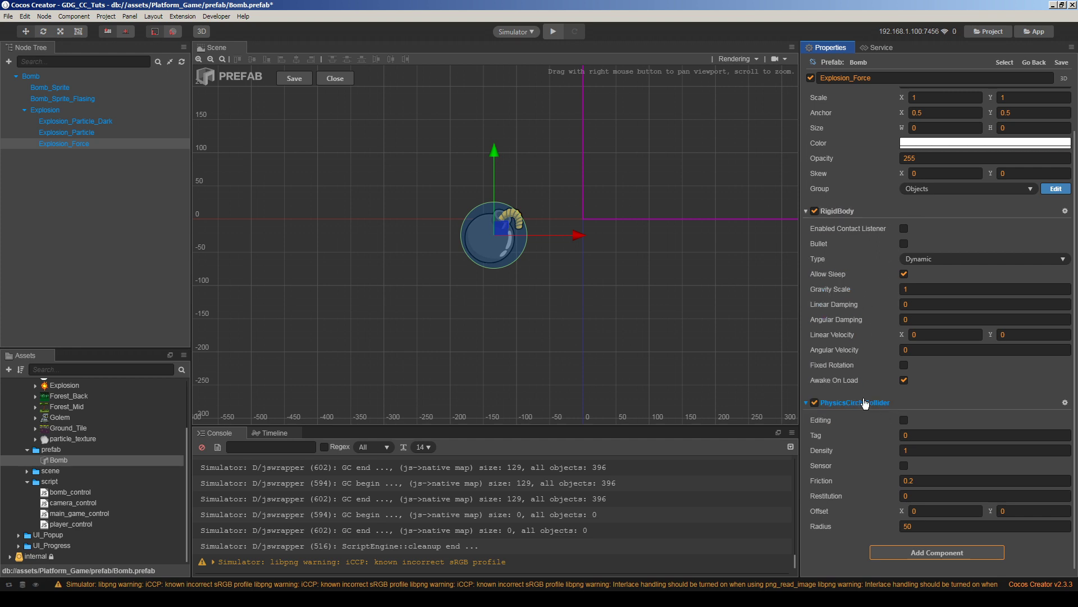
{"action": "left_click", "coordinate": [904, 420]}
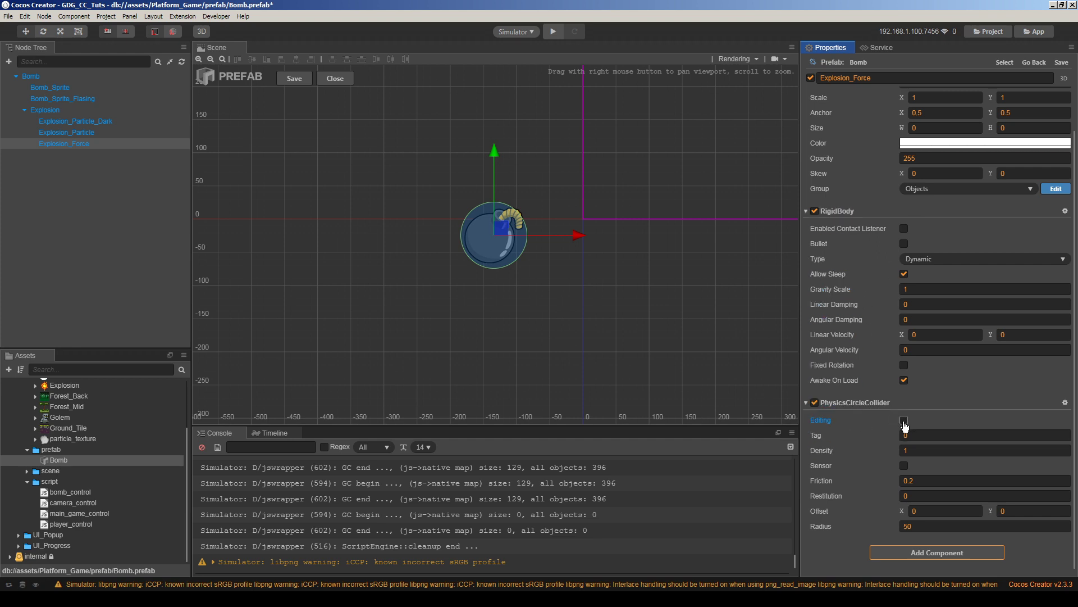
{"action": "scroll", "coordinate": [525, 283], "scroll_direction": "down", "scroll_amount": 2}
{"action": "left_click_drag", "start_coordinate": [522, 247], "coordinate": [620, 251]}
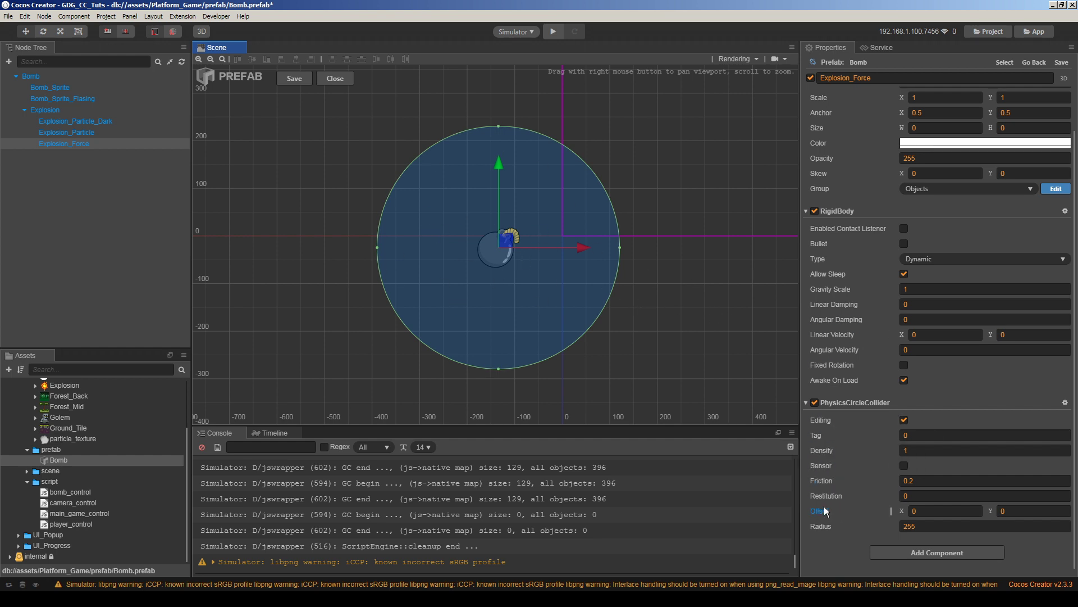
{"action": "left_click", "coordinate": [904, 421]}
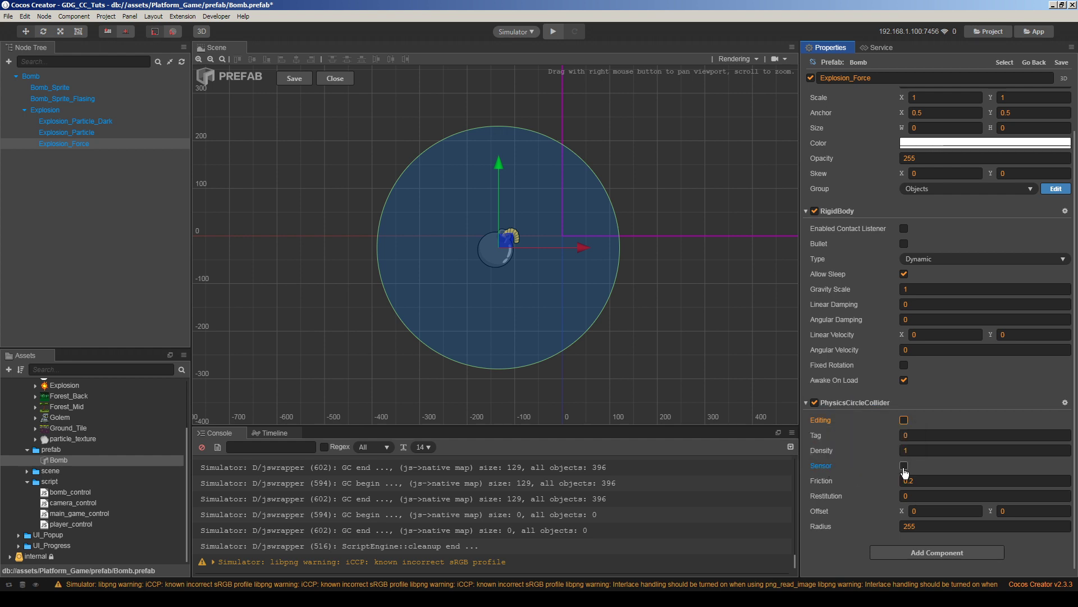
- Make the circle collider a sensor and set its density to 0.000001
{"action": "left_click", "coordinate": [904, 466]}
{"action": "left_click", "coordinate": [917, 450]}
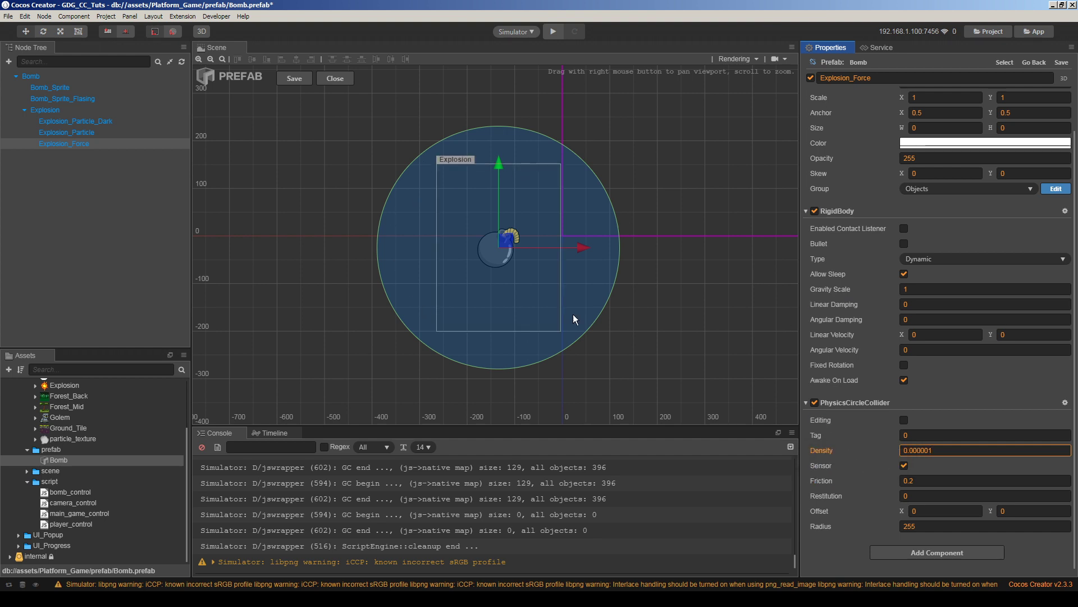
- Enable the contact listener on Explosion_Force's rigid body and set the body type to Static
{"action": "mouse_move", "coordinate": [847, 318]}
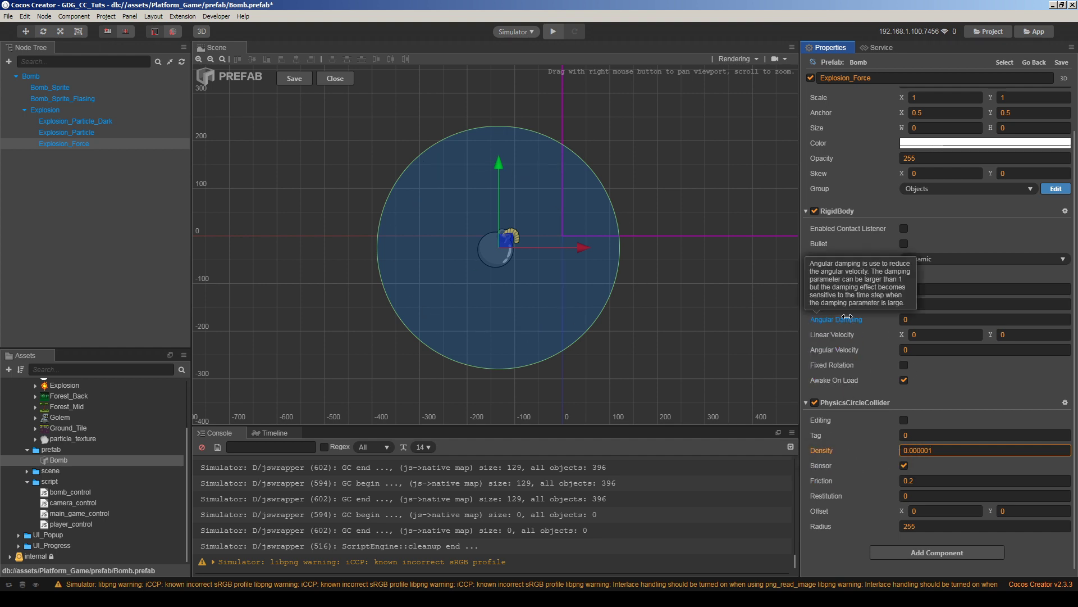
{"action": "mouse_move", "coordinate": [848, 228]}
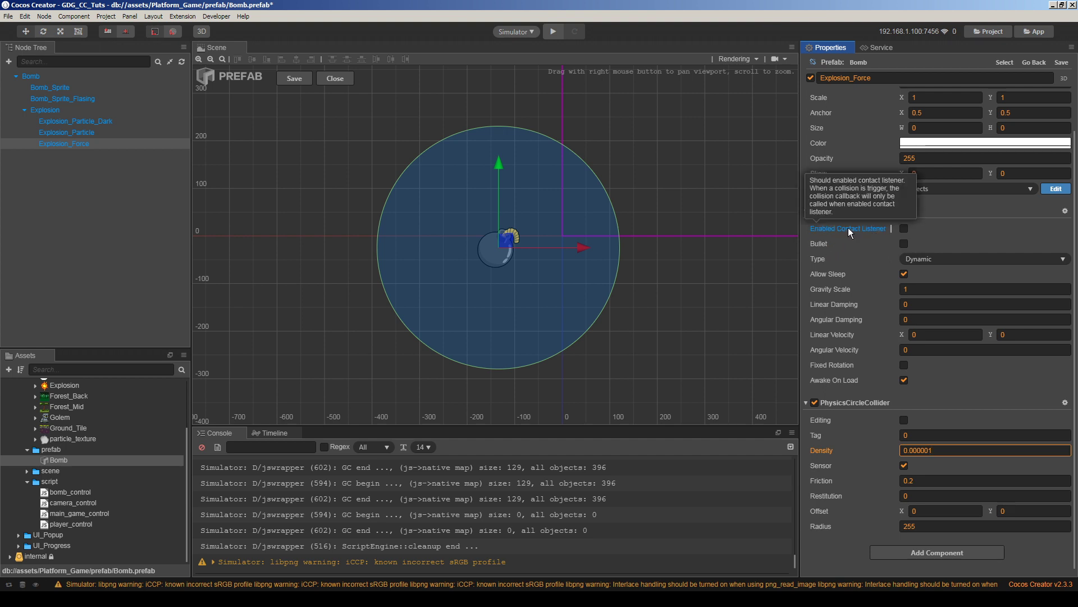
{"action": "left_click", "coordinate": [904, 228]}
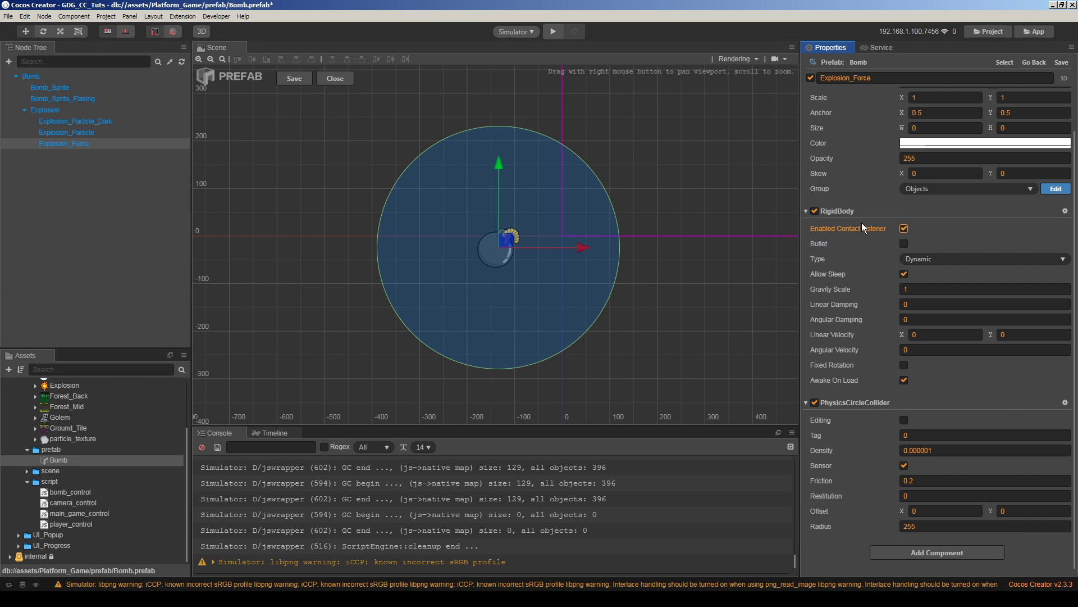
{"action": "left_click", "coordinate": [932, 259]}
{"action": "left_click", "coordinate": [933, 268]}
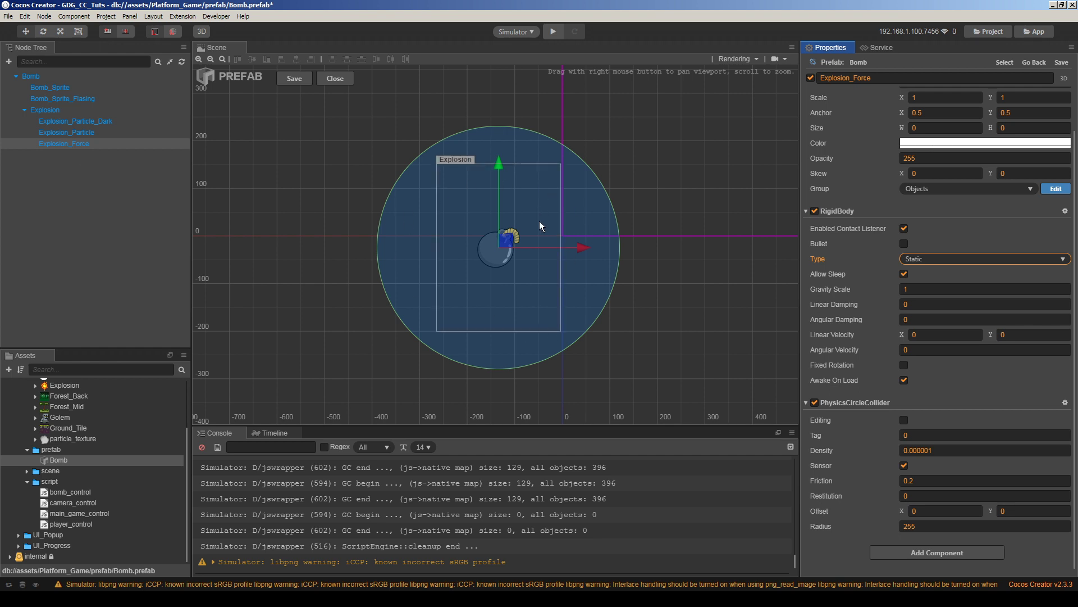
- Clear the console messages and save the Bomb prefab
{"action": "left_click", "coordinate": [202, 447]}
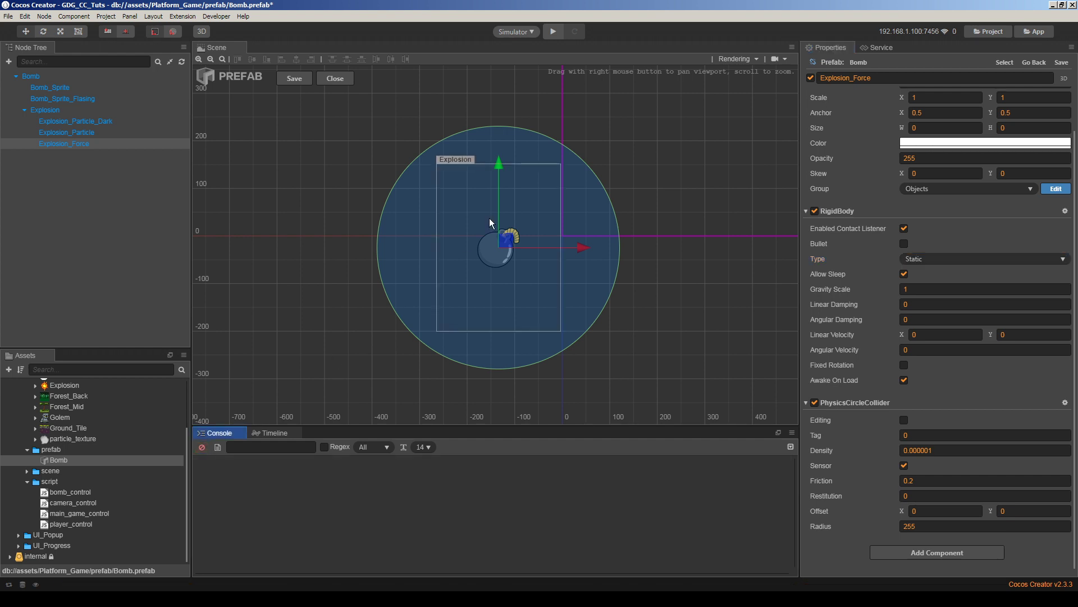
{"action": "key", "text": "ctrl+s"}
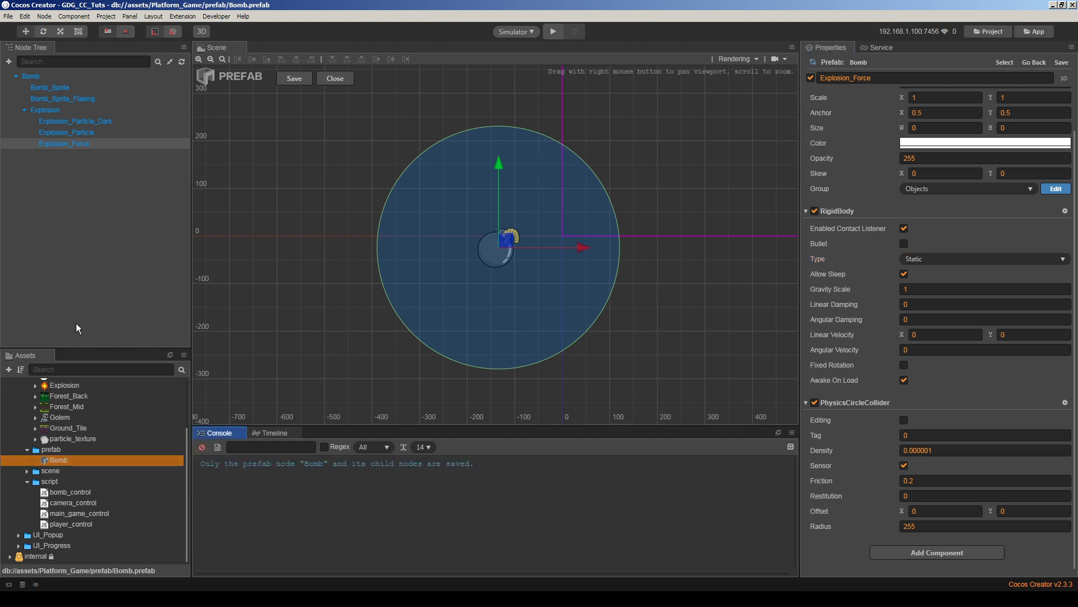
- Create a JavaScript file named explosion_force in the Platform_Game script folder
{"action": "right_click", "coordinate": [55, 482]}
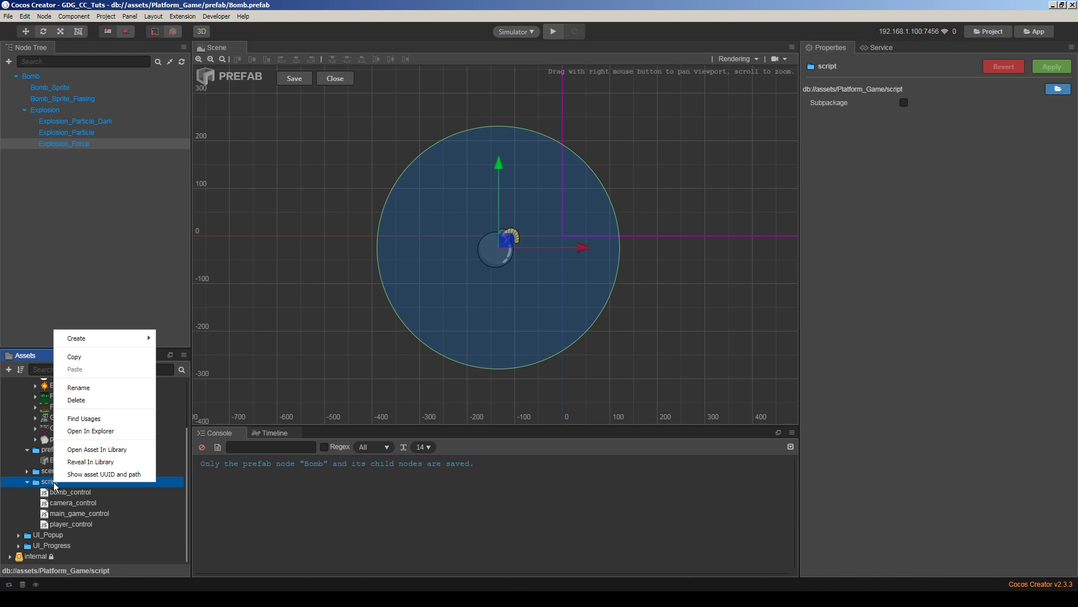
{"action": "mouse_move", "coordinate": [100, 339]}
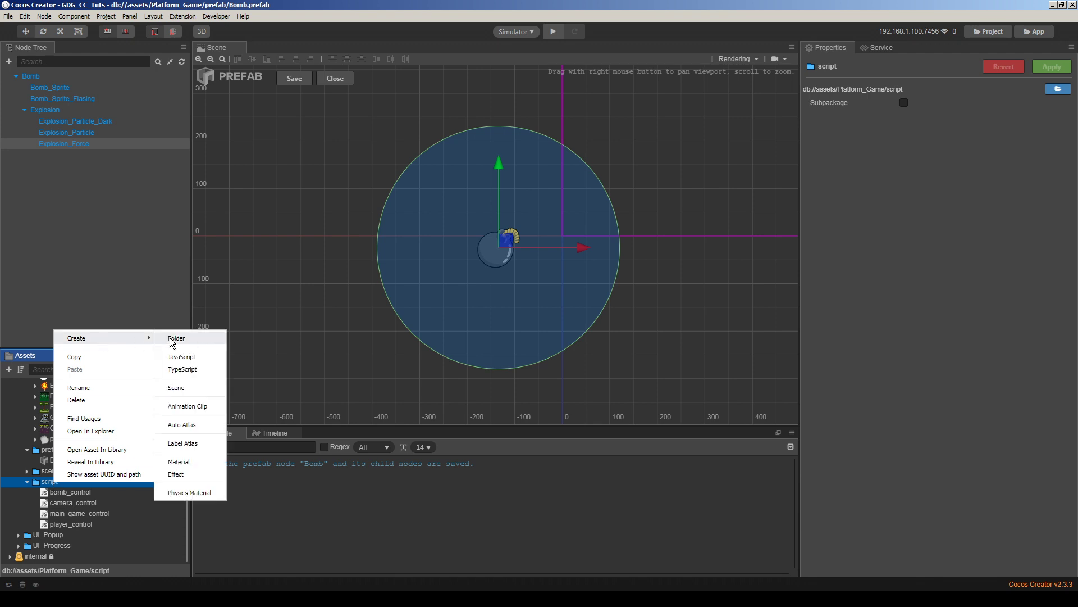
{"action": "left_click", "coordinate": [190, 357]}
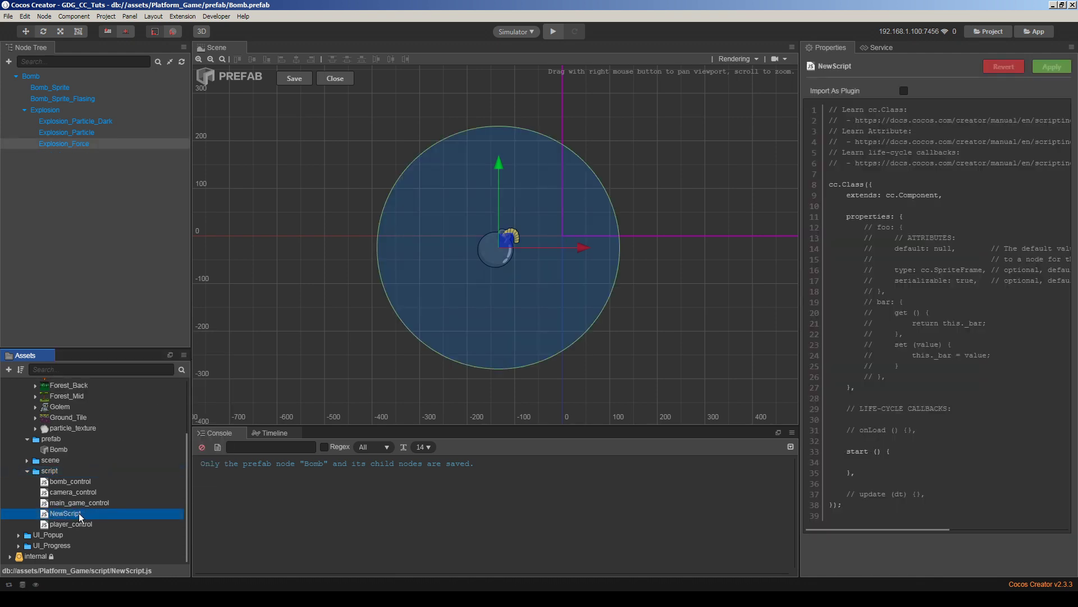
{"action": "key", "text": "F2"}
{"action": "type", "text": "explosion"}
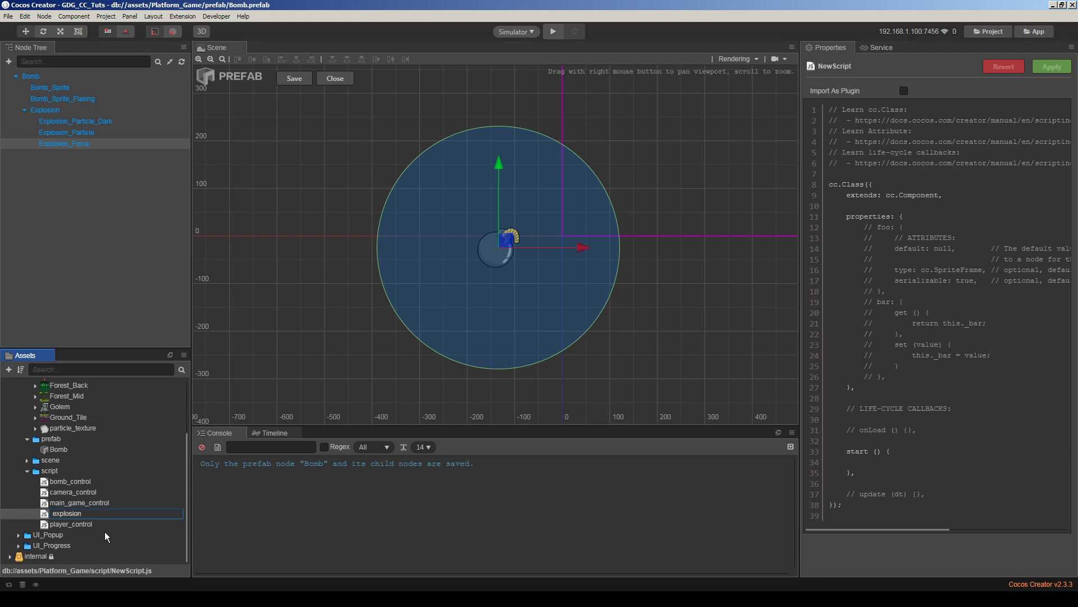
{"action": "type", "text": "_force"}
{"action": "key", "text": "Return"}
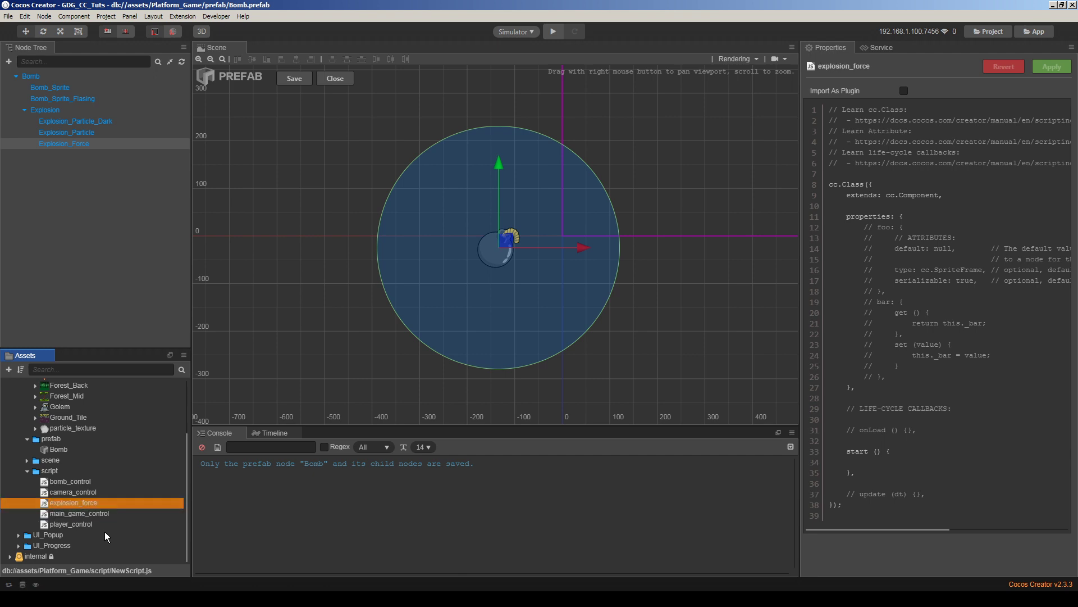
- Attach the explosion_force script to the Explosion_Force node as a component
{"action": "left_click", "coordinate": [55, 144]}
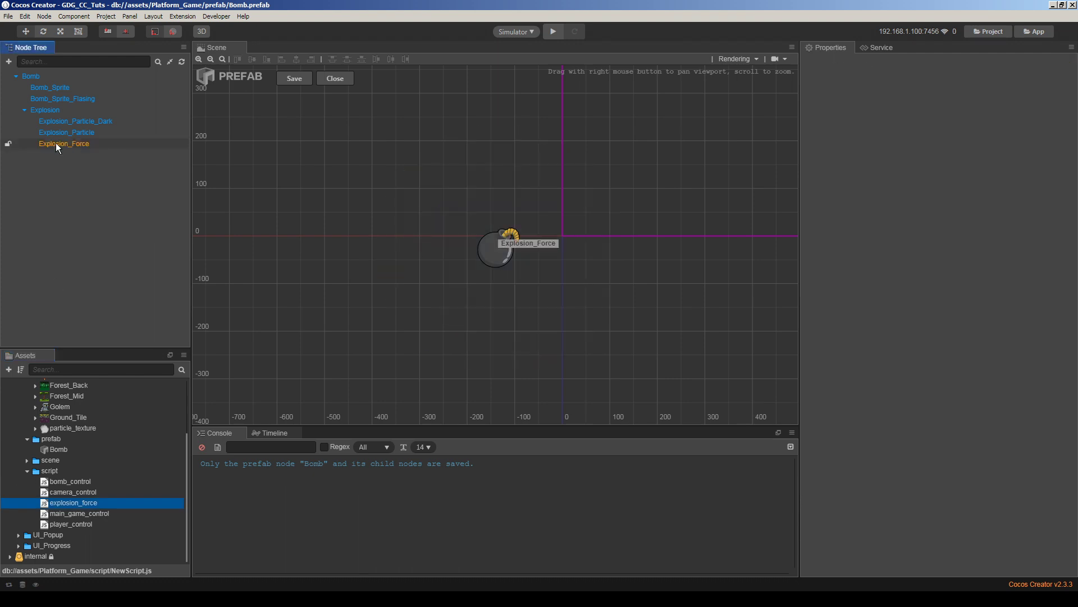
{"action": "left_click_drag", "start_coordinate": [344, 470], "coordinate": [854, 473]}
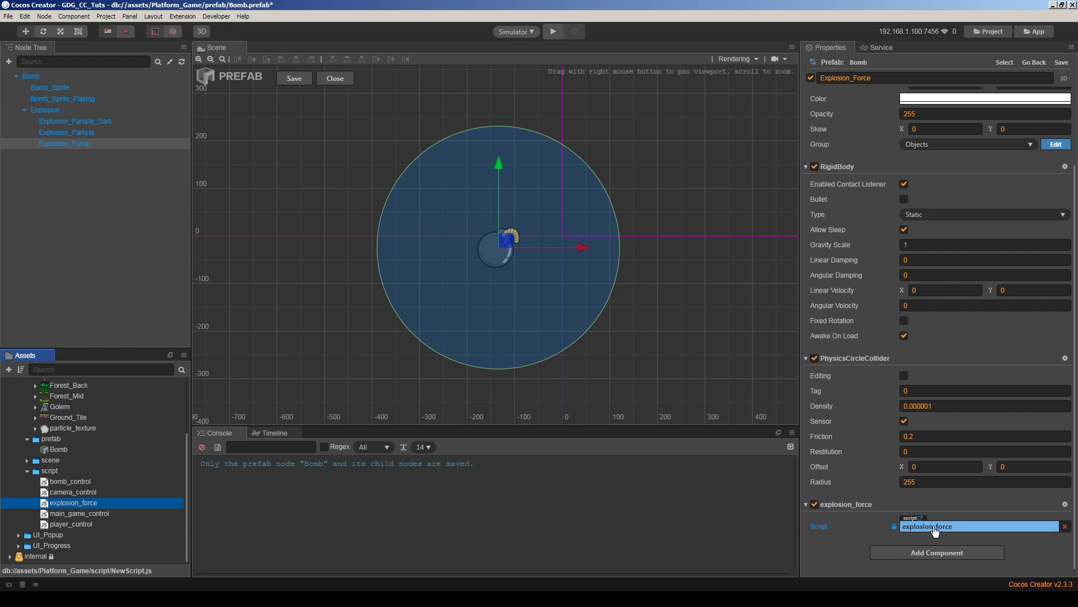
- Open explosion_force.js in Visual Studio Code and strip the template comments and life-cycle callbacks, leaving an empty properties block and blank lines below it
{"action": "double_click", "coordinate": [73, 503]}
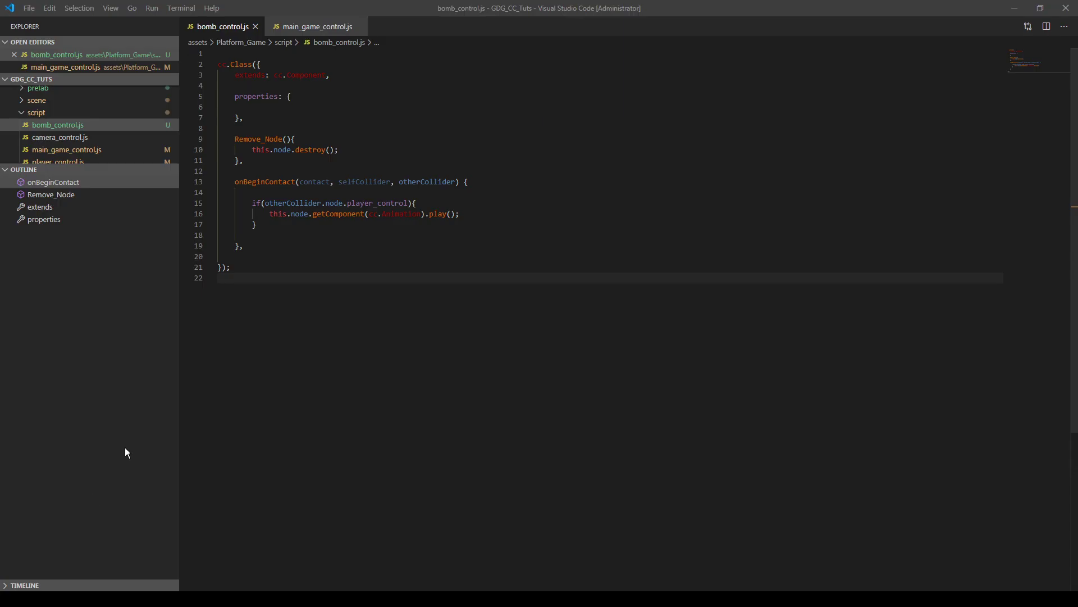
{"action": "left_click_drag", "start_coordinate": [571, 114], "coordinate": [216, 52]}
{"action": "key", "text": "BackSpace"}
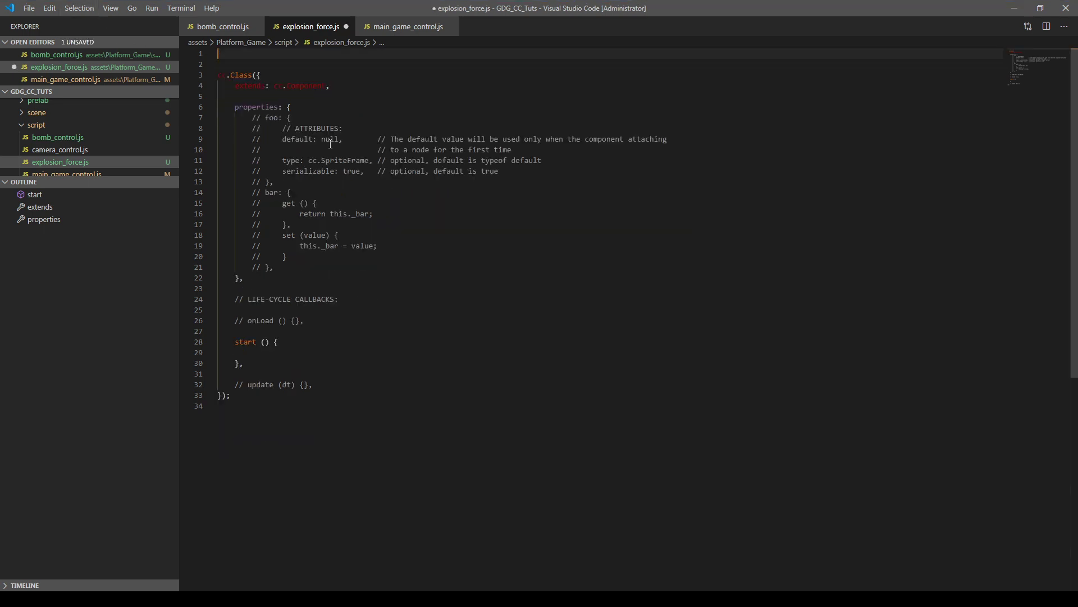
{"action": "left_click_drag", "start_coordinate": [294, 267], "coordinate": [200, 119]}
{"action": "key", "text": "BackSpace"}
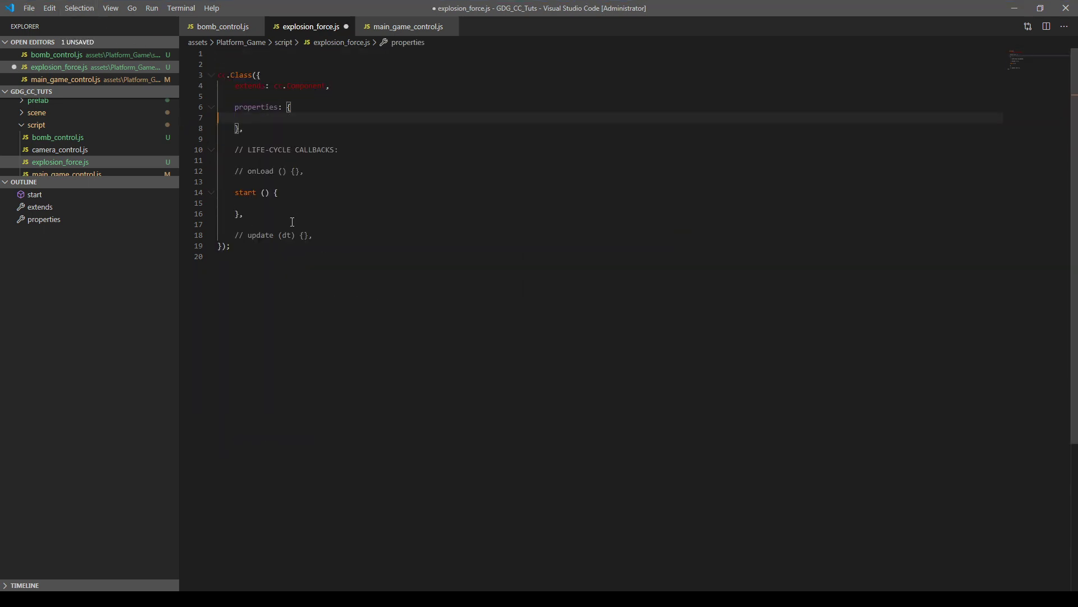
{"action": "left_click_drag", "start_coordinate": [316, 240], "coordinate": [187, 149]}
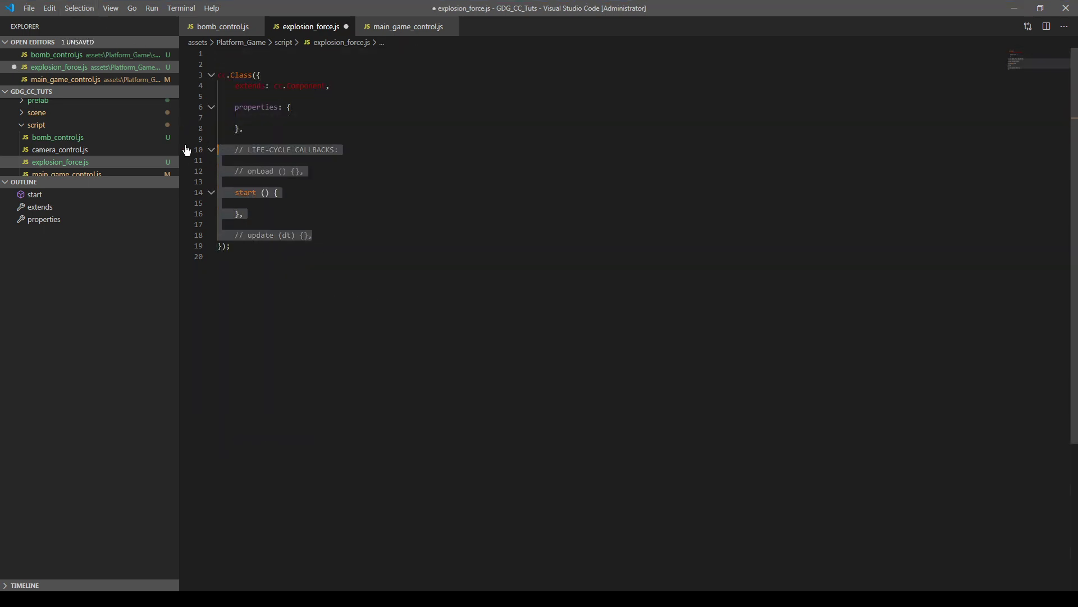
{"action": "key", "text": "BackSpace"}
{"action": "key", "text": "Return"}
{"action": "key", "text": "Return"}
{"action": "left_click", "coordinate": [276, 149]}
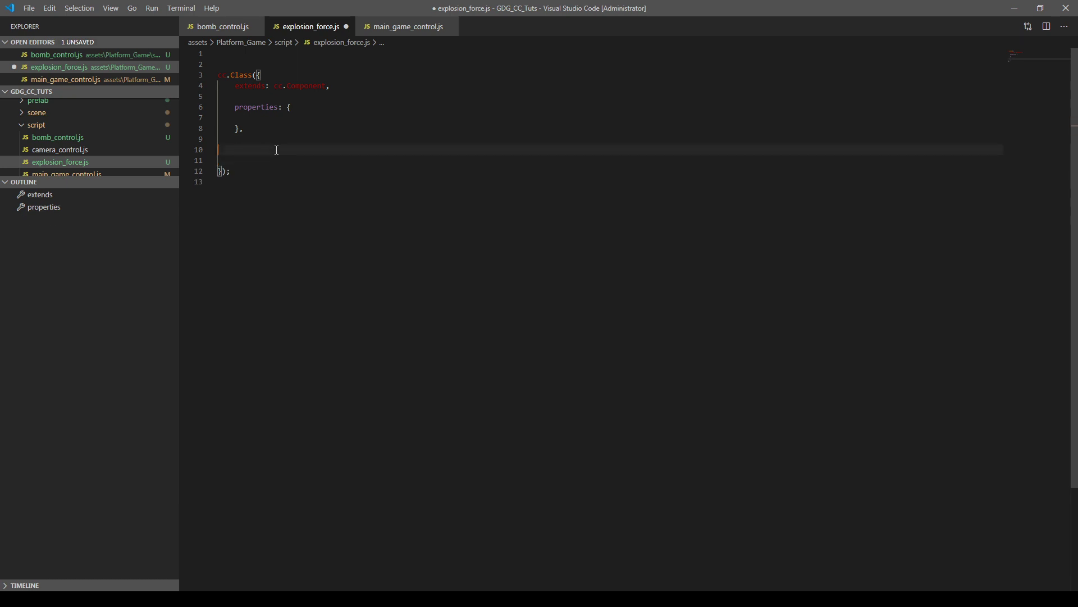
{"action": "key", "text": "Return"}
{"action": "left_click", "coordinate": [282, 152]}
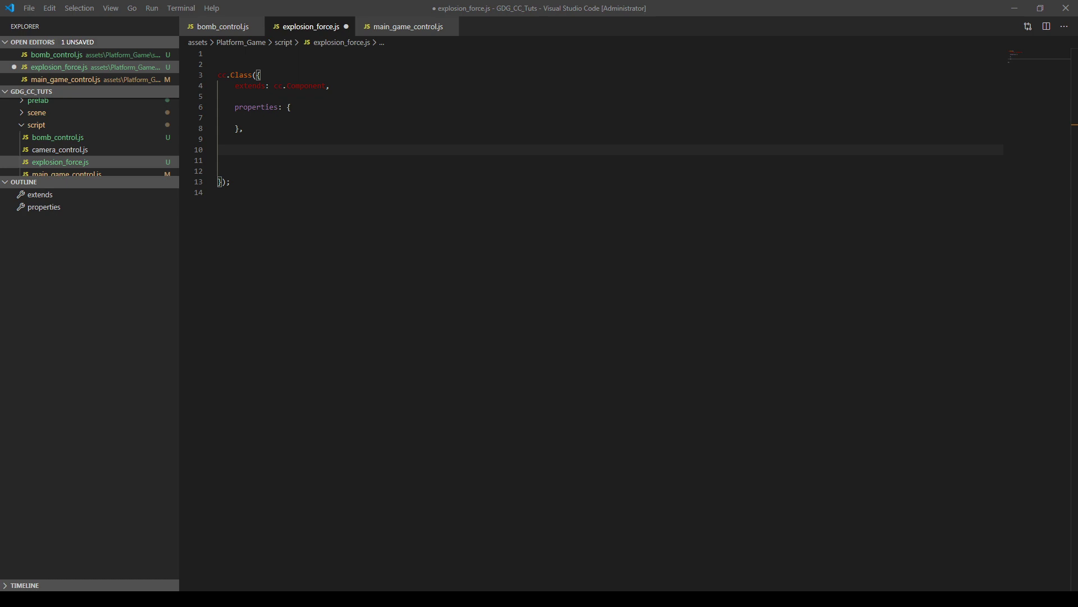
- Add an empty onBeginContact(contact, selfCollider, otherCollider) method below the properties block
{"action": "left_click", "coordinate": [316, 149]}
{"action": "type", "text": "onBeginContact(contact, selfCollider, otherCollider) {}"}
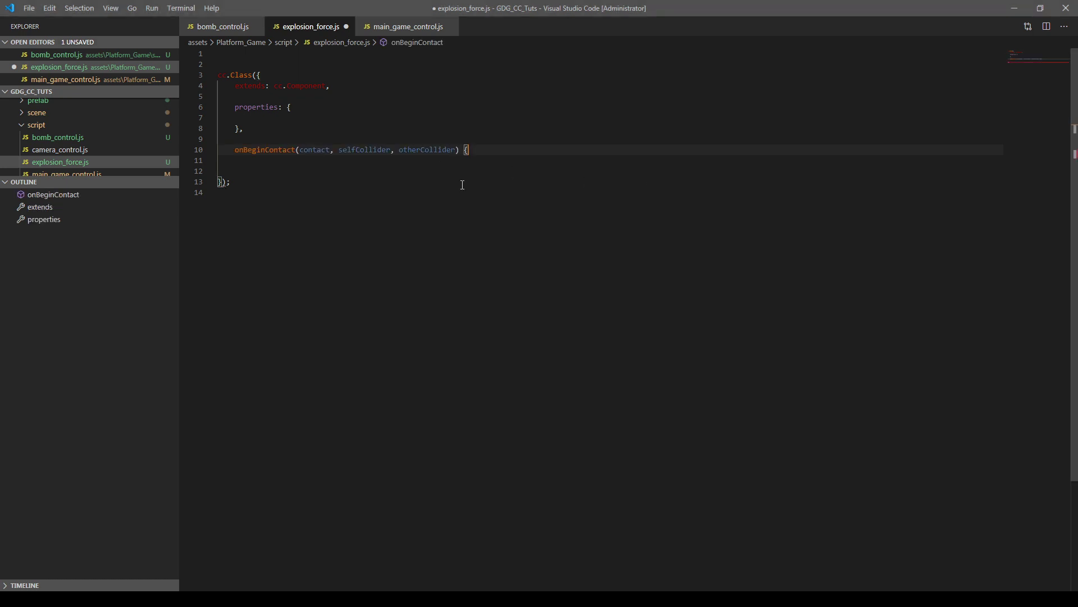
{"action": "type", "text": ","}
{"action": "key", "text": "Left"}
{"action": "key", "text": "Left"}
{"action": "key", "text": "Return"}
{"action": "key", "text": "Return"}
{"action": "key", "text": "Return"}
{"action": "key", "text": "Up"}
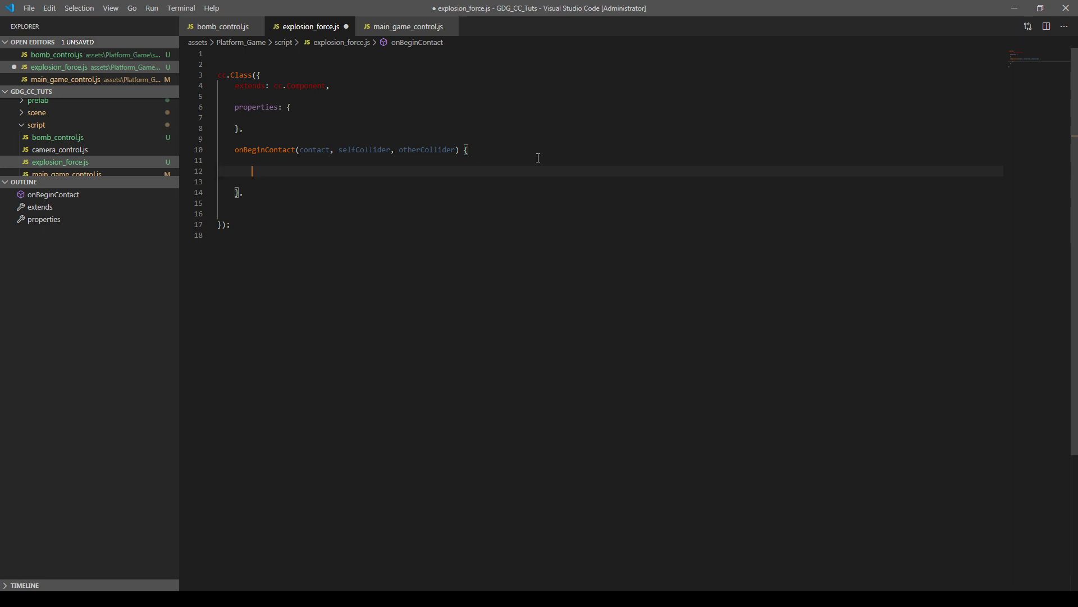
{"action": "double_click", "coordinate": [265, 150]}
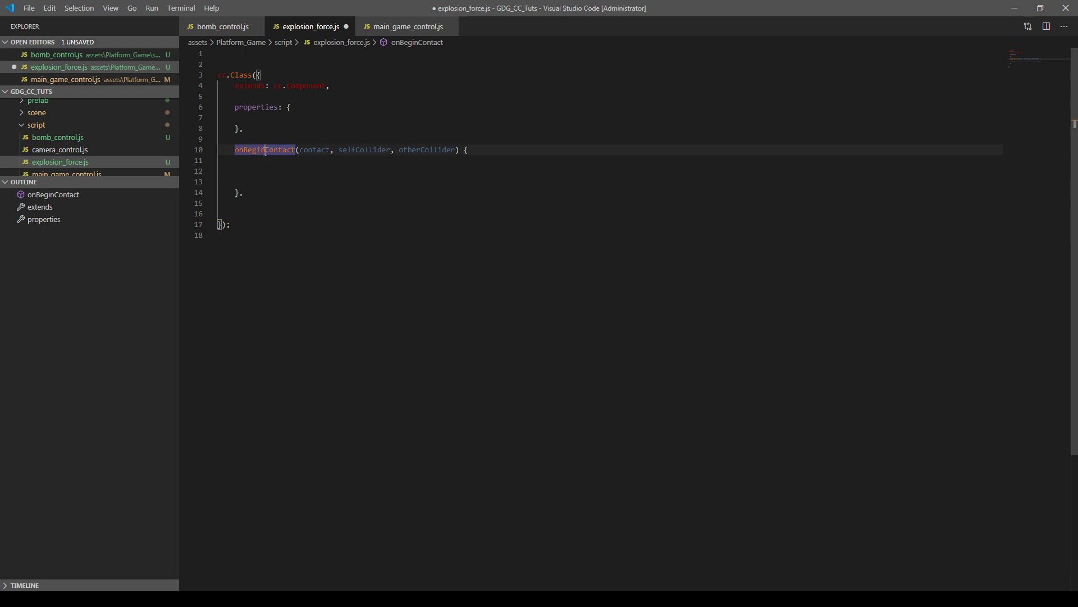
{"action": "left_click", "coordinate": [270, 170]}
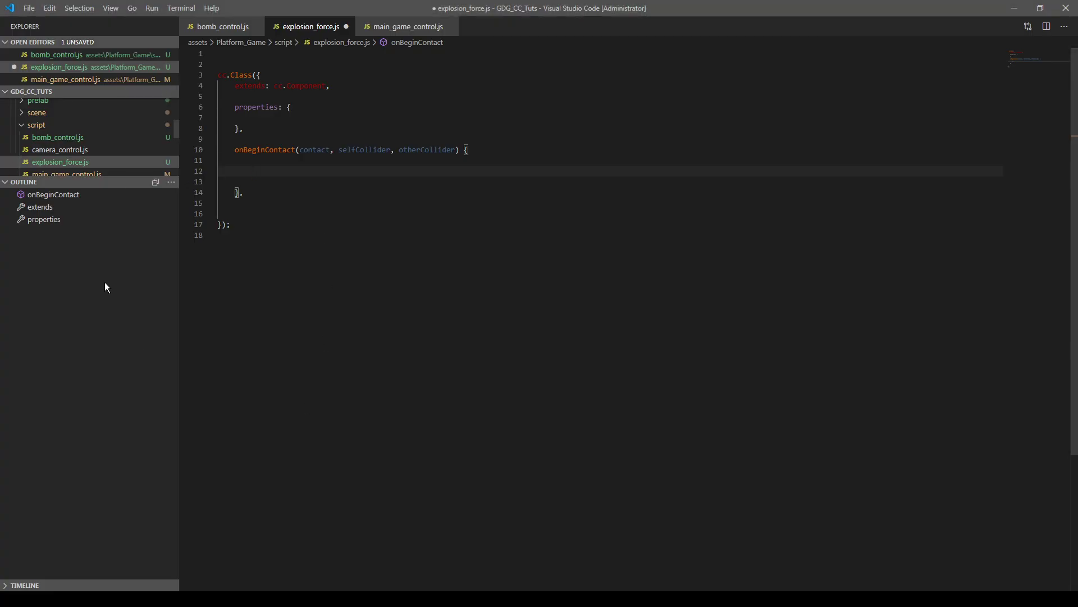
- Switch to Cocos Creator and review the rigid body, circle collider and script components of the Explosion_Force node
{"action": "key", "text": "alt+Tab"}
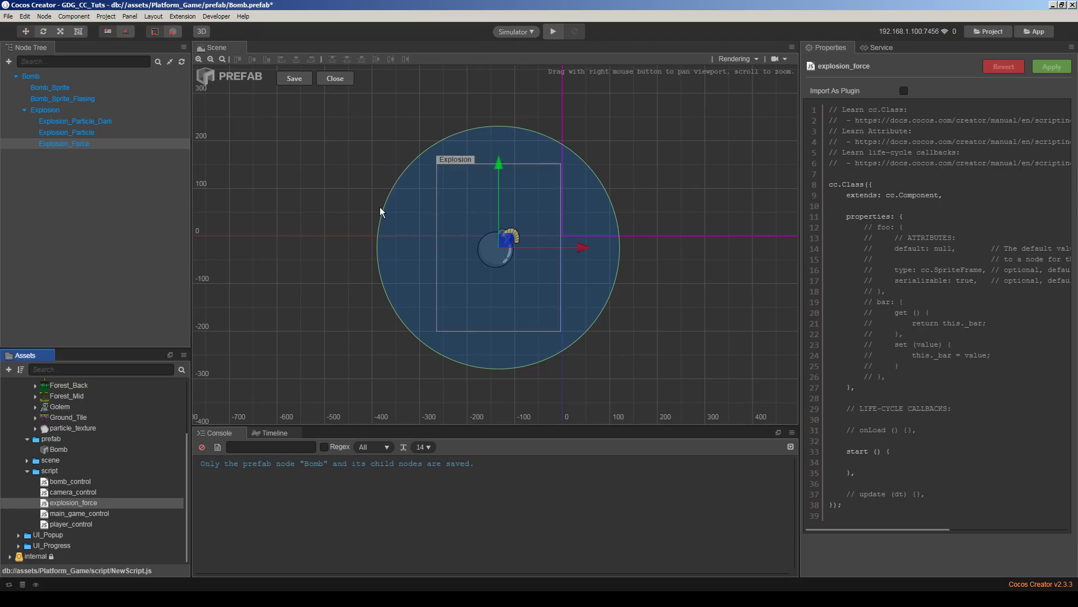
{"action": "left_click", "coordinate": [80, 179]}
{"action": "left_click", "coordinate": [71, 145]}
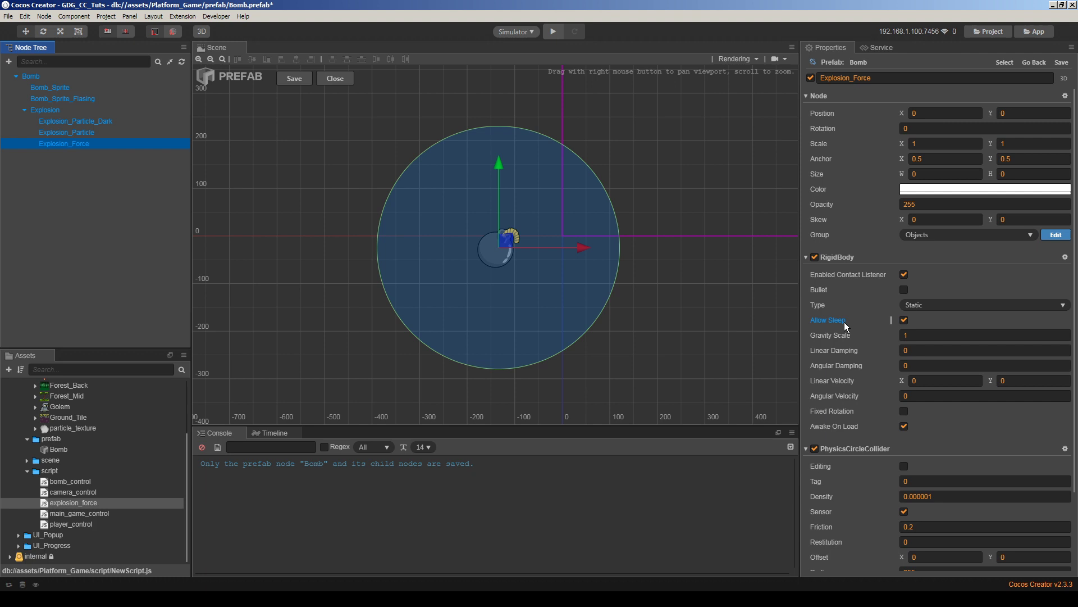
{"action": "scroll", "coordinate": [844, 322], "scroll_direction": "down", "scroll_amount": 5}
{"action": "scroll", "coordinate": [875, 345], "scroll_direction": "up", "scroll_amount": 3}
{"action": "scroll", "coordinate": [861, 230], "scroll_direction": "down", "scroll_amount": 3}
{"action": "scroll", "coordinate": [861, 230], "scroll_direction": "down", "scroll_amount": 1}
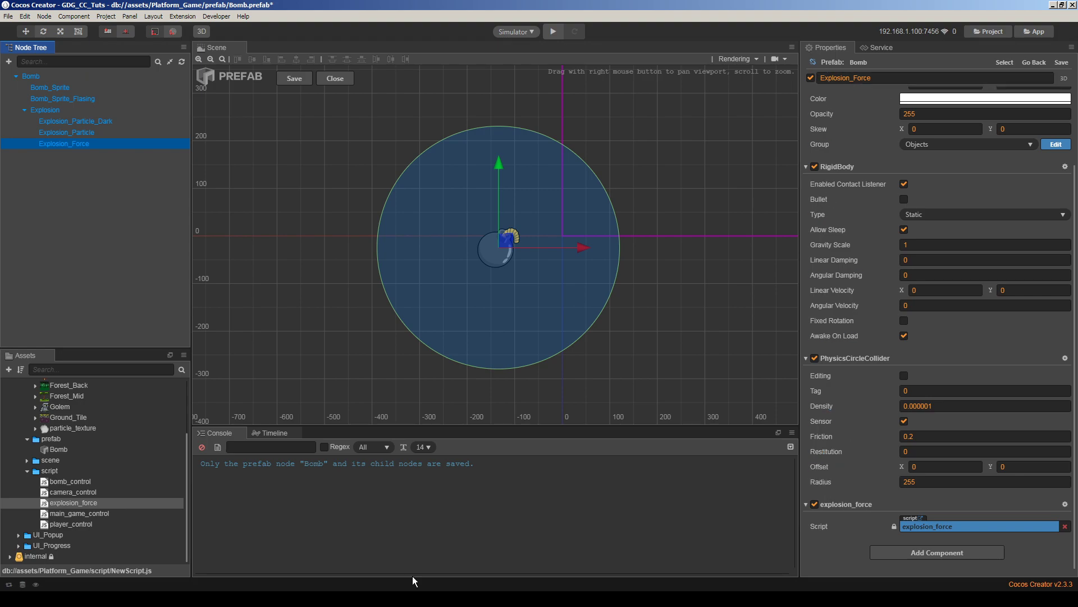
- Switch to Visual Studio Code and start an if statement in onBeginContact with the condition otherCollider.body.type === cc.RigidBodyType.Dynamic
{"action": "key", "text": "alt+Tab"}
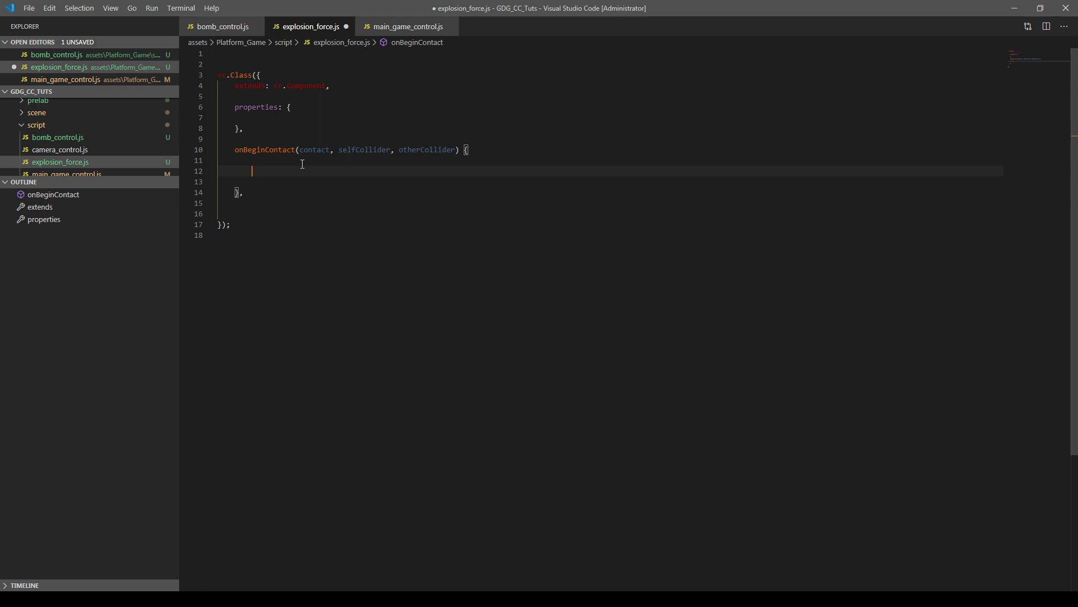
{"action": "key", "text": "Return"}
{"action": "key", "text": "Up"}
{"action": "double_click", "coordinate": [402, 151]}
{"action": "left_click", "coordinate": [297, 174]}
{"action": "type", "text": "if(oth"}
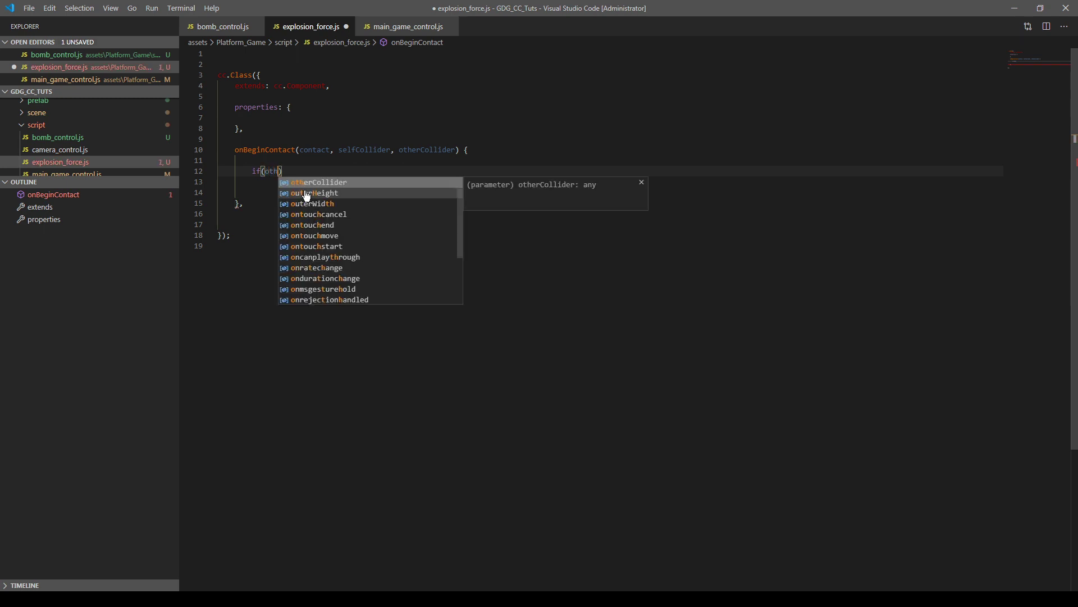
{"action": "key", "text": "Return"}
{"action": "type", "text": ".body"}
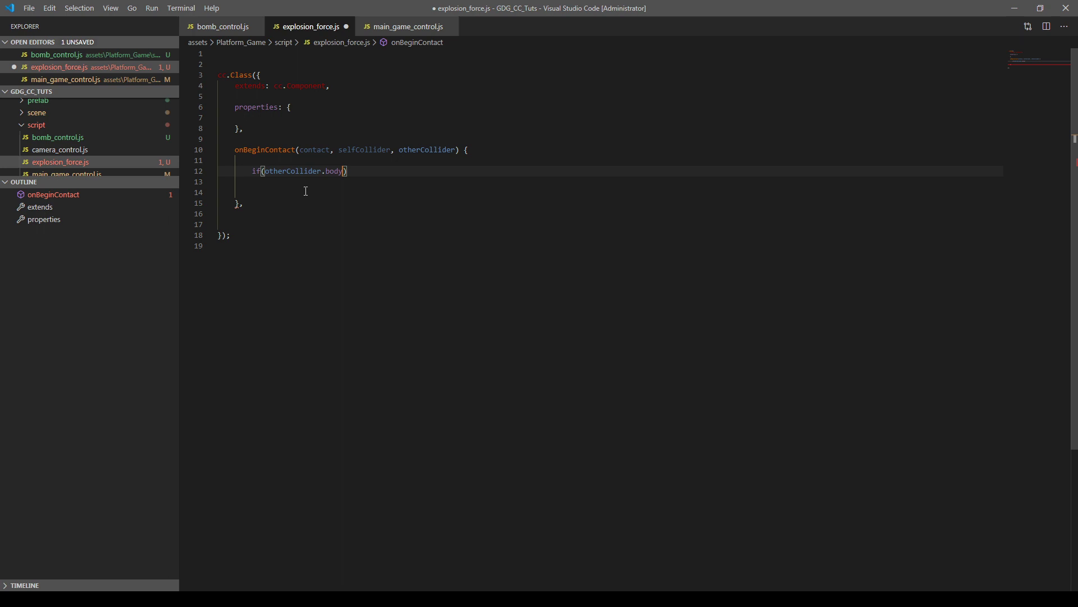
{"action": "type", "text": ".type ==="}
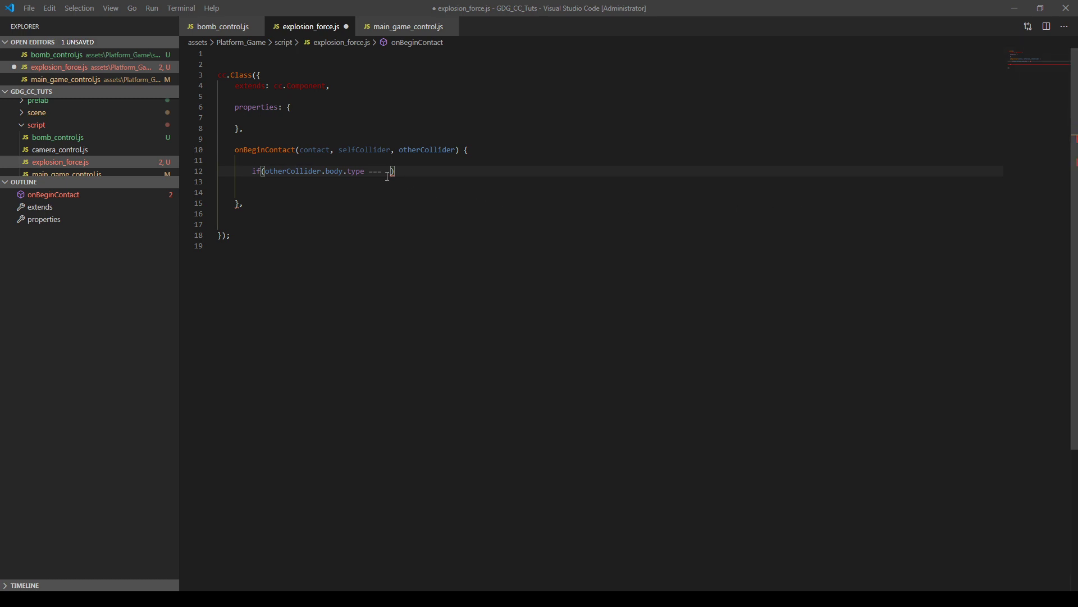
{"action": "type", "text": "cc.RigidBodyType.Dynamic"}
{"action": "left_click", "coordinate": [455, 215]}
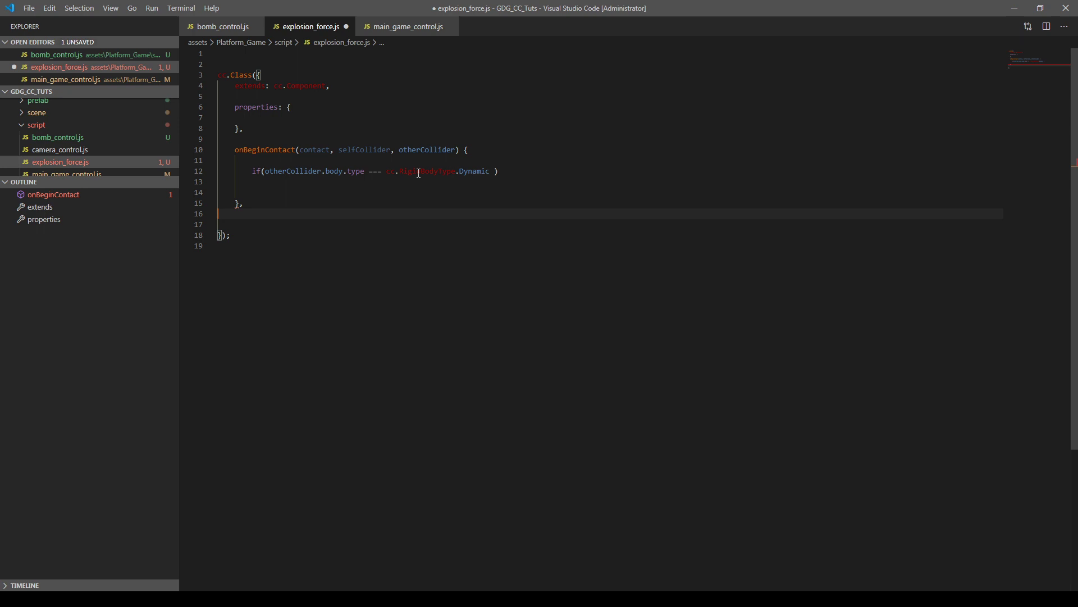
{"action": "left_click_drag", "start_coordinate": [491, 171], "coordinate": [385, 171]}
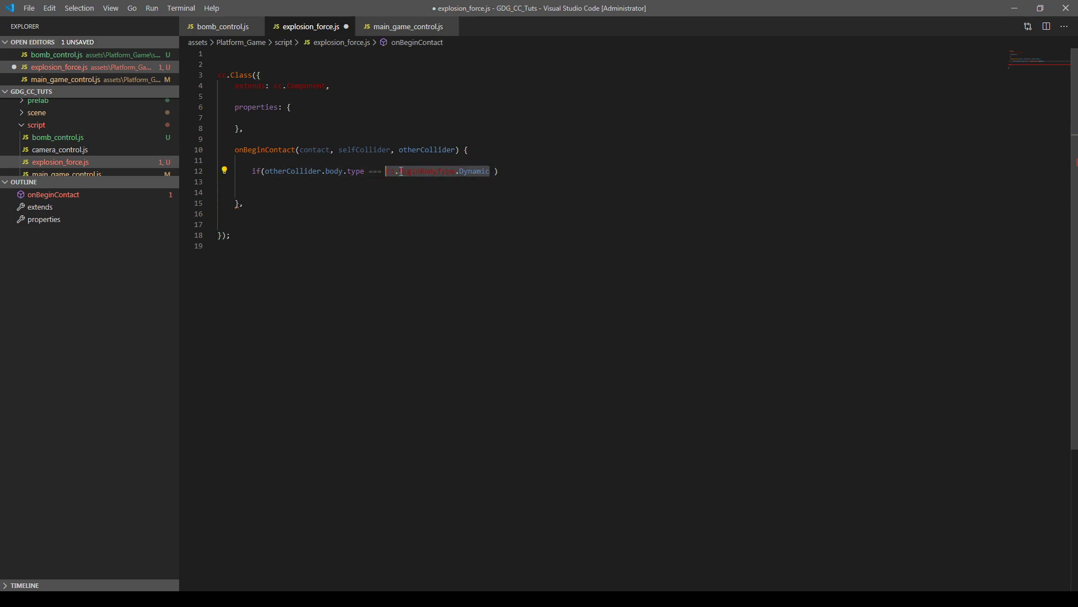
{"action": "left_click", "coordinate": [493, 174]}
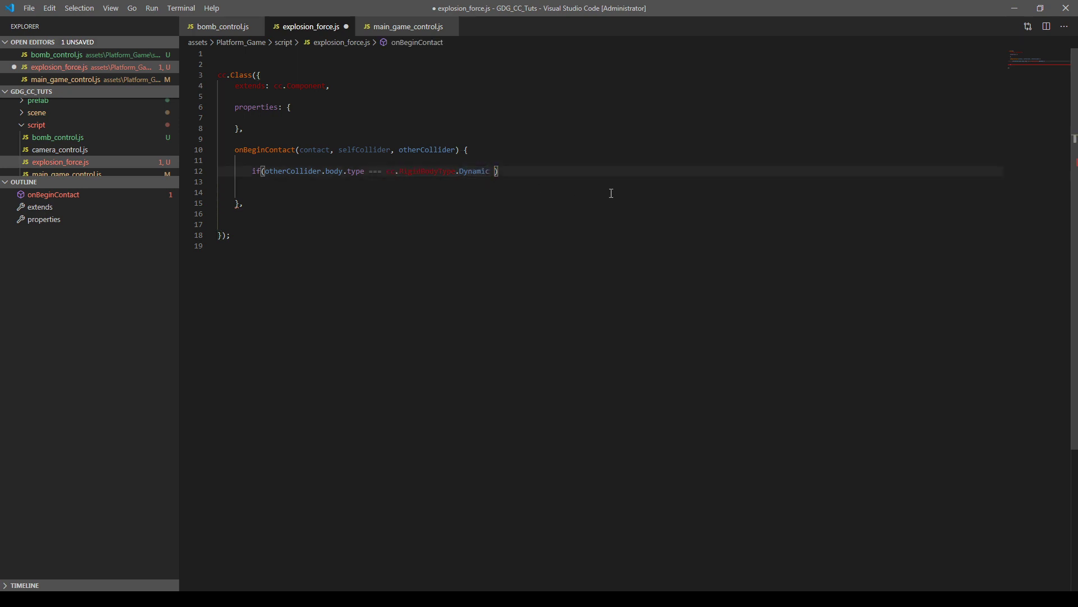
- Extend the if condition with && this.Bomb_Root and open an empty block for its body
{"action": "type", "text": "&&"}
{"action": "type", "text": "this"}
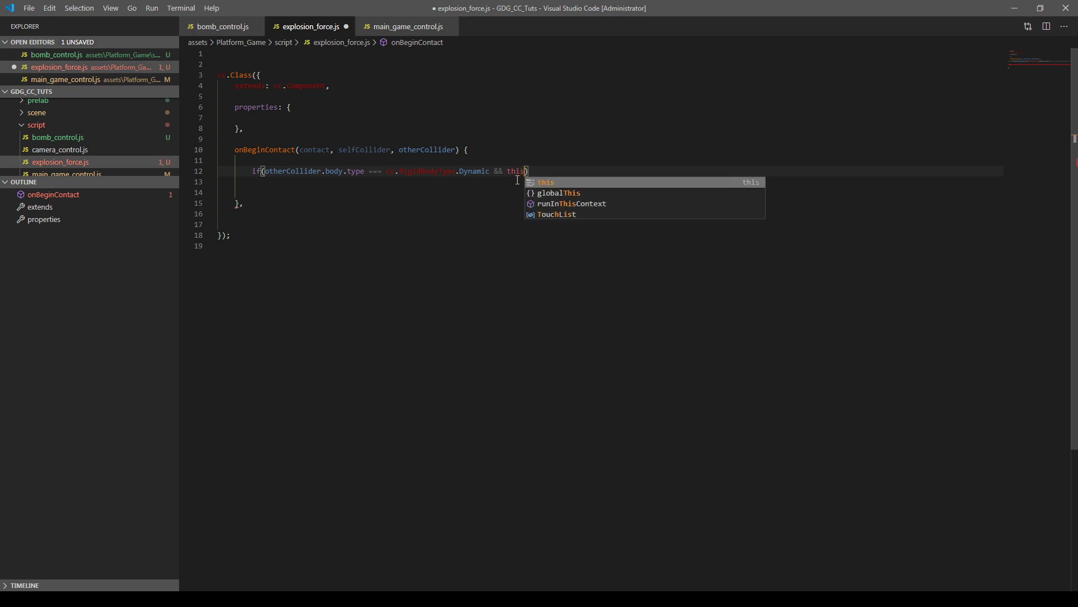
{"action": "type", "text": ".Bomb_Root"}
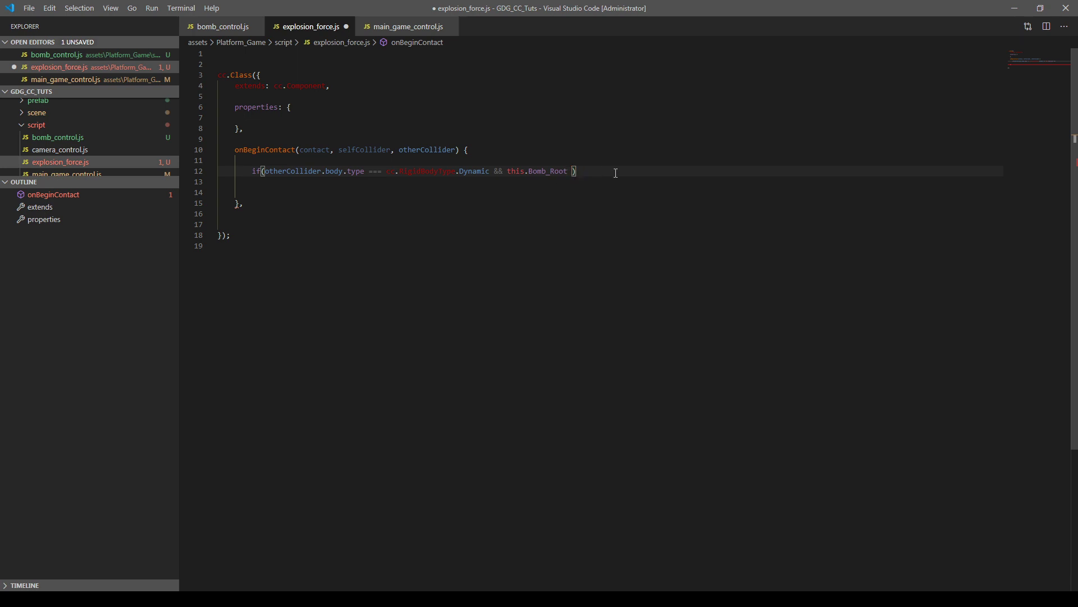
{"action": "key", "text": "End"}
{"action": "type", "text": "{"}
{"action": "key", "text": "Return"}
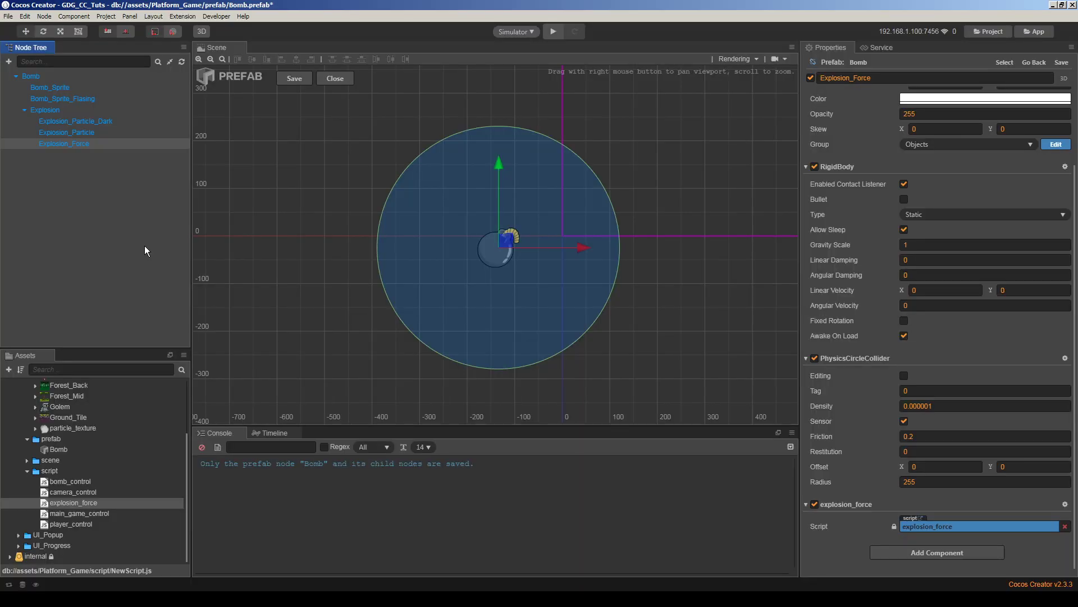
- Switch to Cocos Creator and inspect the Explosion_Force node and the Bomb root node in the node hierarchy
{"action": "left_click", "coordinate": [144, 244]}
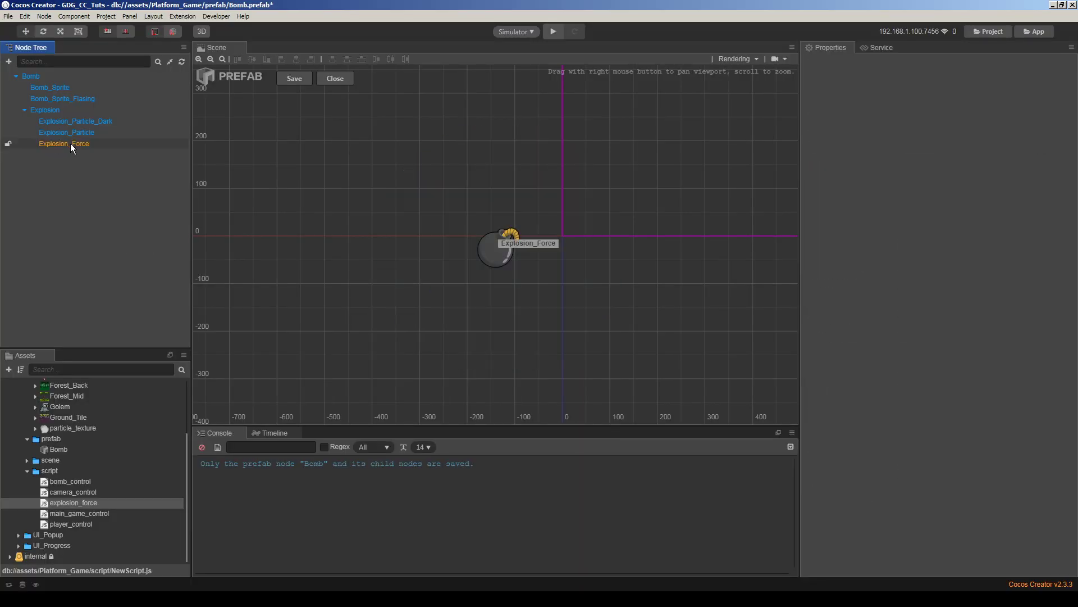
{"action": "left_click", "coordinate": [71, 145]}
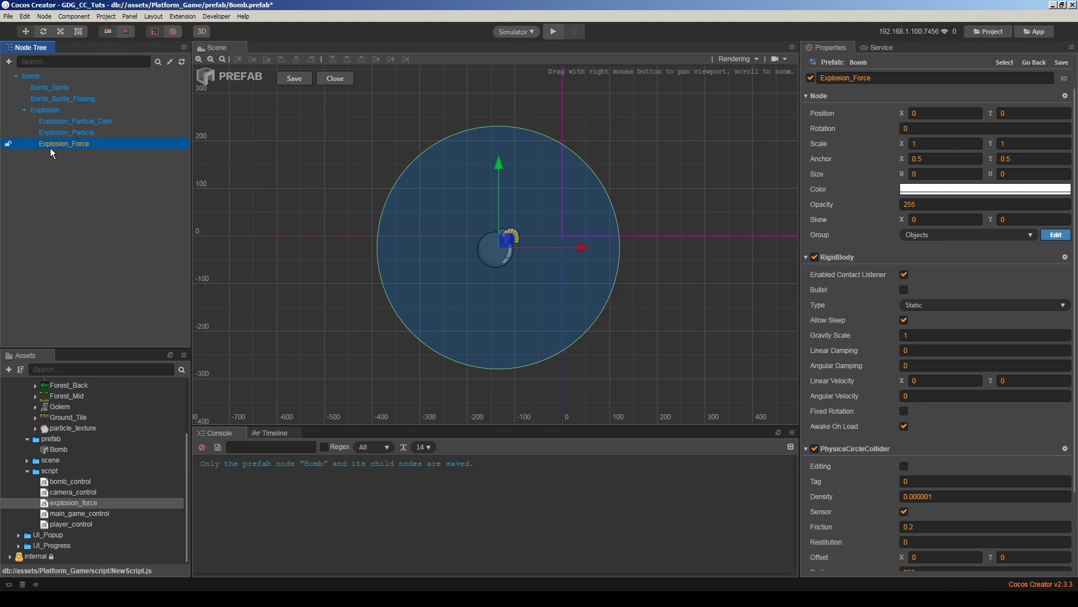
{"action": "left_click", "coordinate": [33, 79]}
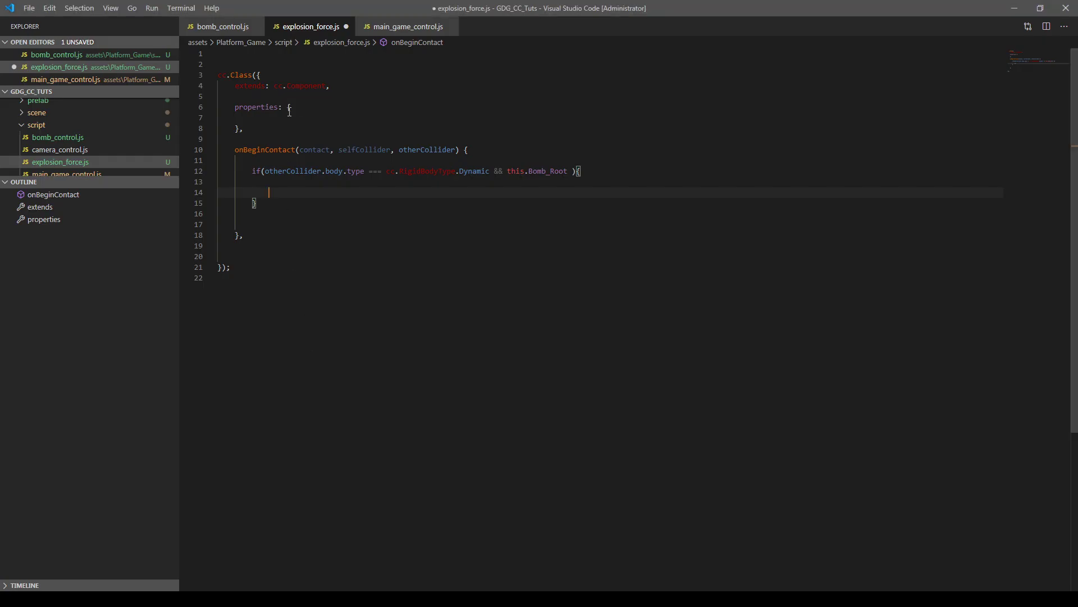
- Declare a Bomb_Root:cc.Node property in the properties block of explosion_force.js and save the script
{"action": "left_click", "coordinate": [293, 109]}
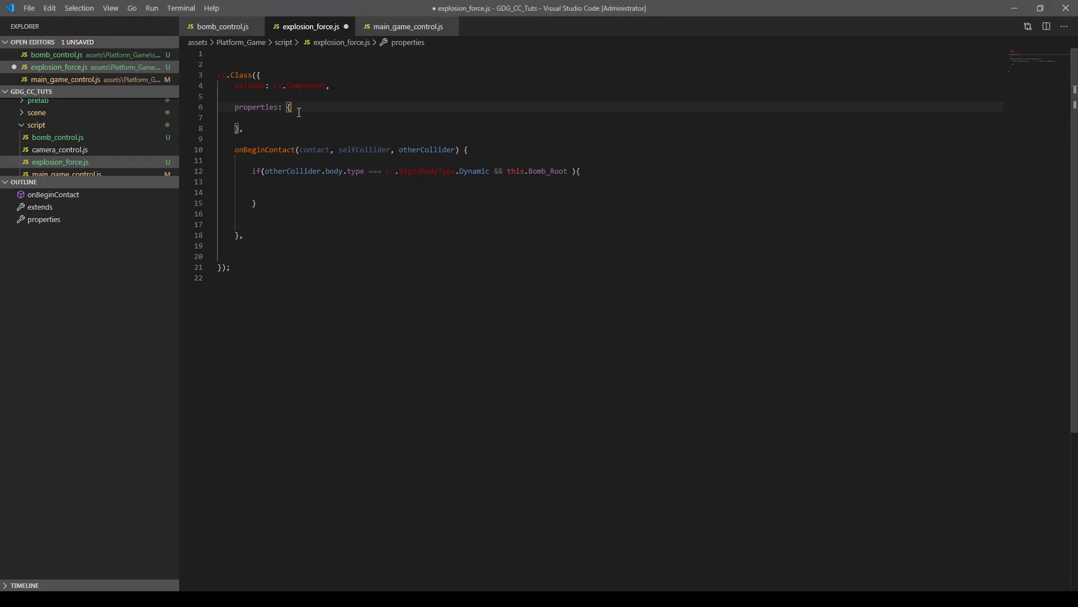
{"action": "key", "text": "Return"}
{"action": "key", "text": "Return"}
{"action": "type", "text": "Bom"}
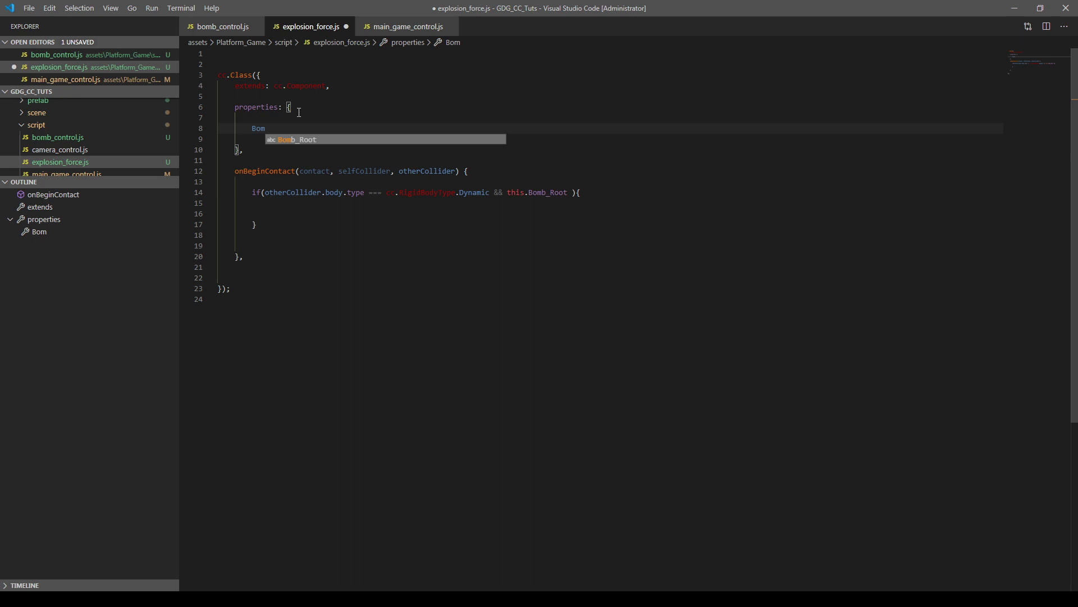
{"action": "type", "text": "b_Root:cc."}
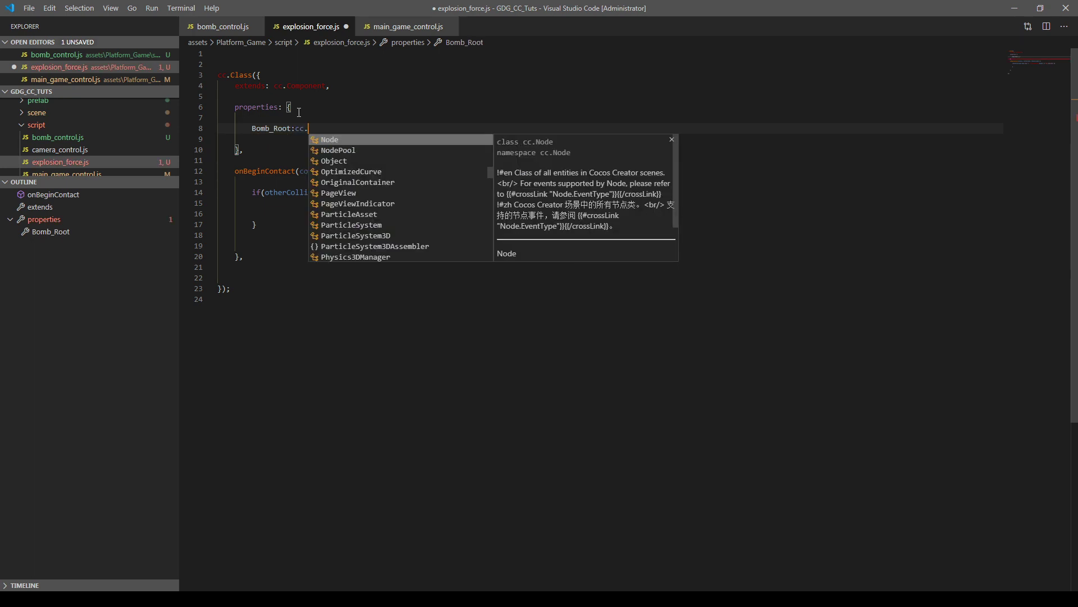
{"action": "type", "text": "Node,"}
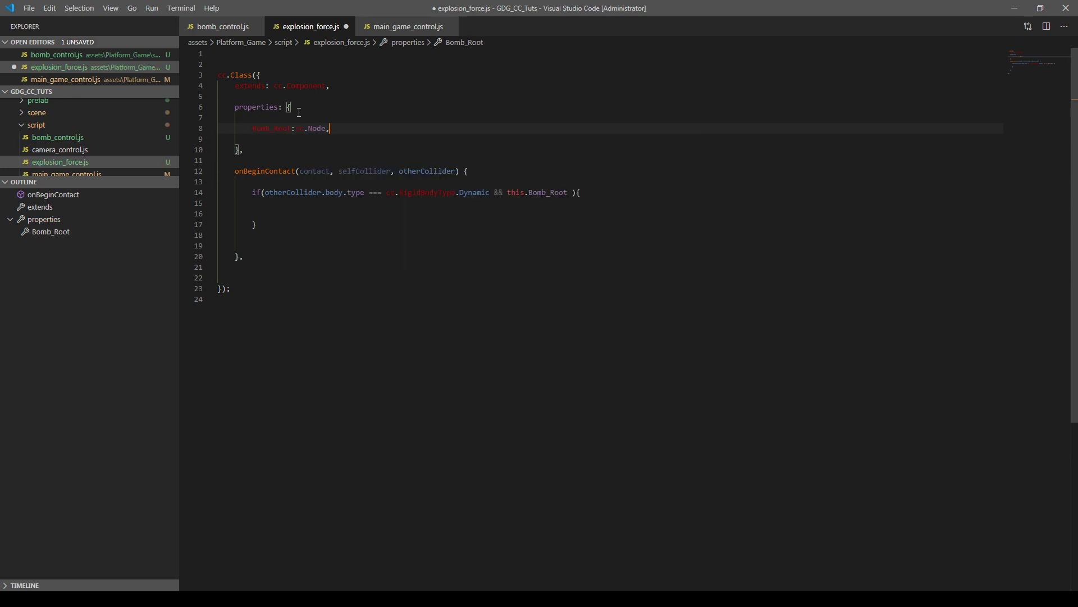
{"action": "left_click", "coordinate": [260, 127]}
{"action": "key", "text": "ctrl+s"}
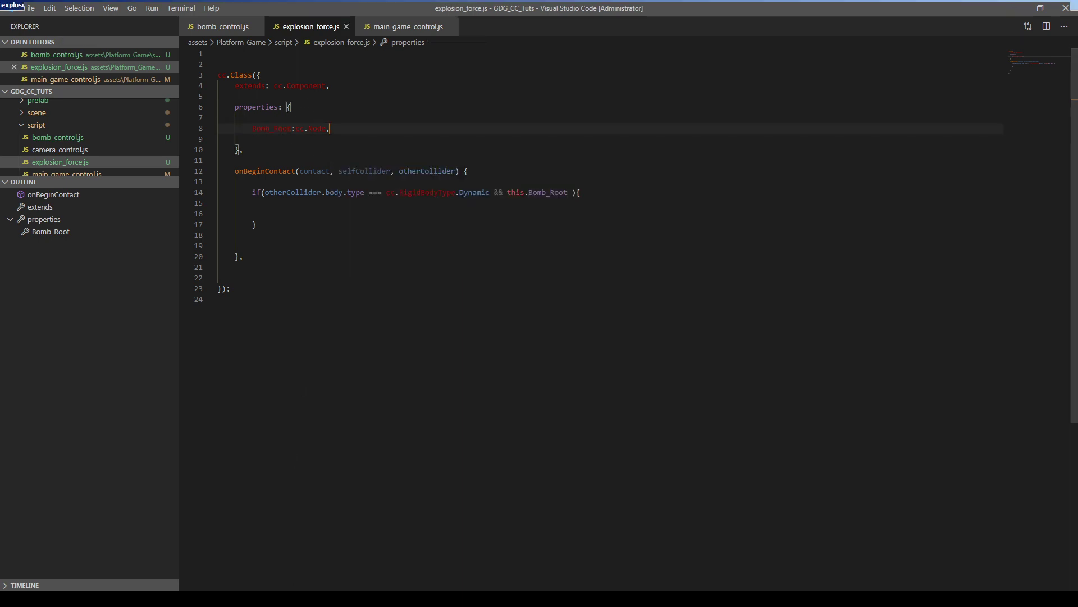
- Switch to Cocos Creator and assign the Bomb root node to the Bomb_Root property of the Explosion_Force node's explosion_force component
{"action": "key", "text": "alt+Tab"}
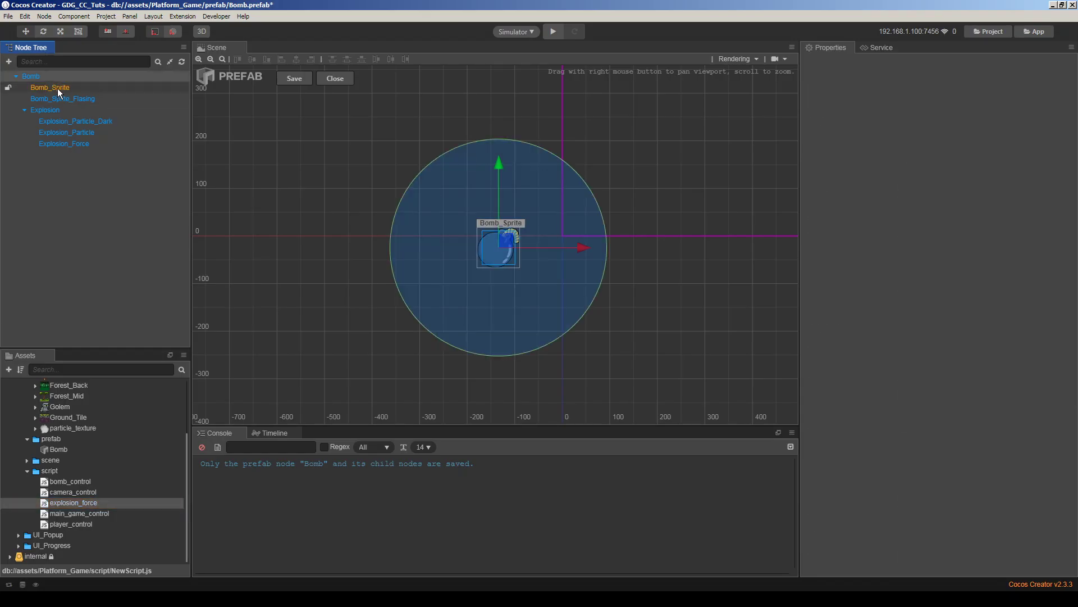
{"action": "left_click", "coordinate": [60, 143]}
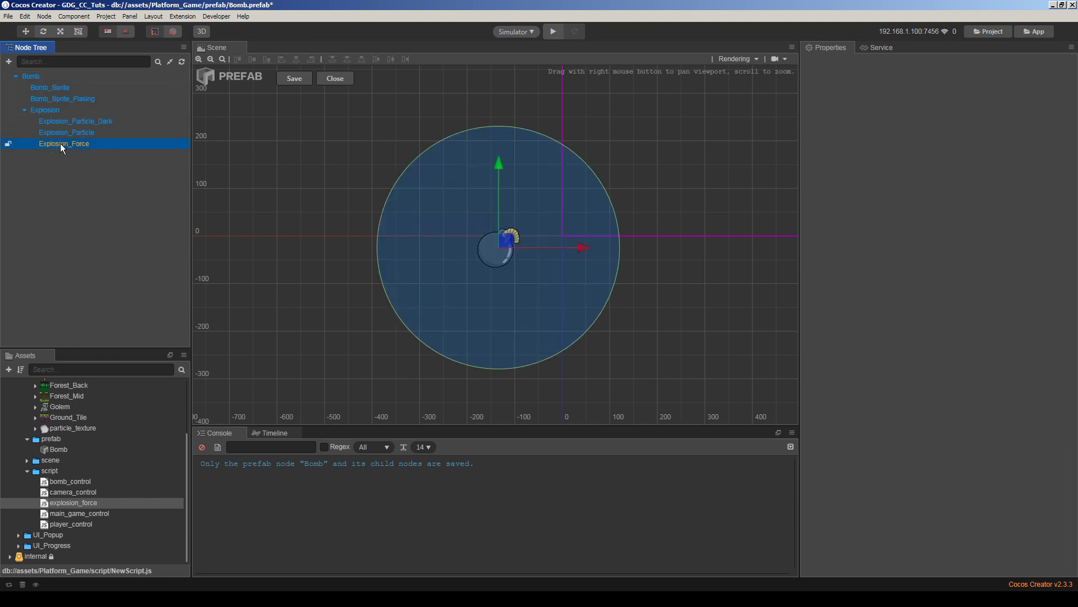
{"action": "scroll", "coordinate": [882, 420], "scroll_direction": "down", "scroll_amount": 3}
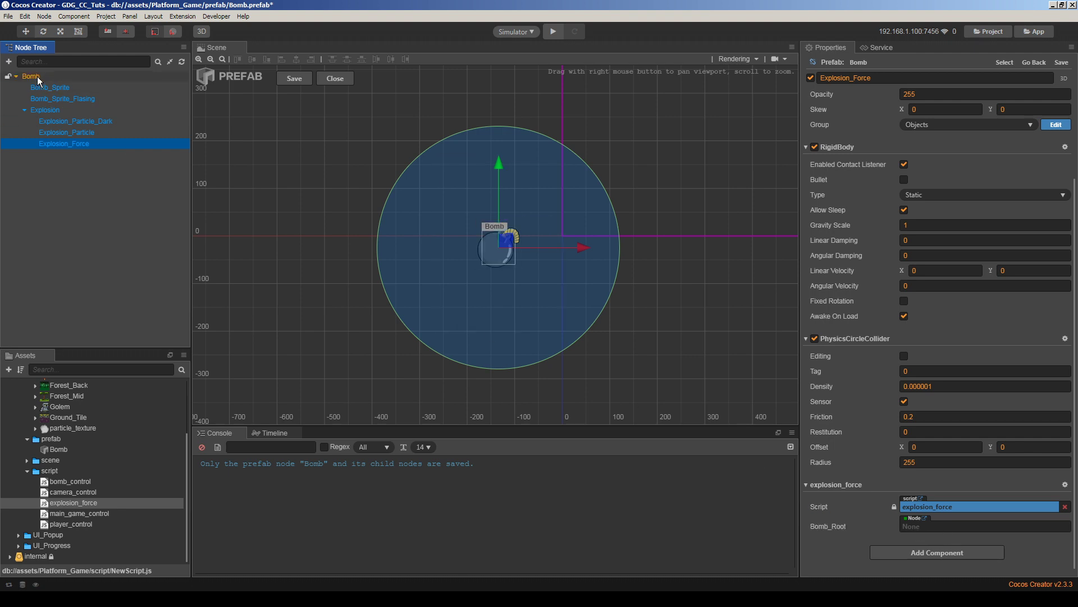
{"action": "left_click_drag", "start_coordinate": [31, 77], "coordinate": [934, 527]}
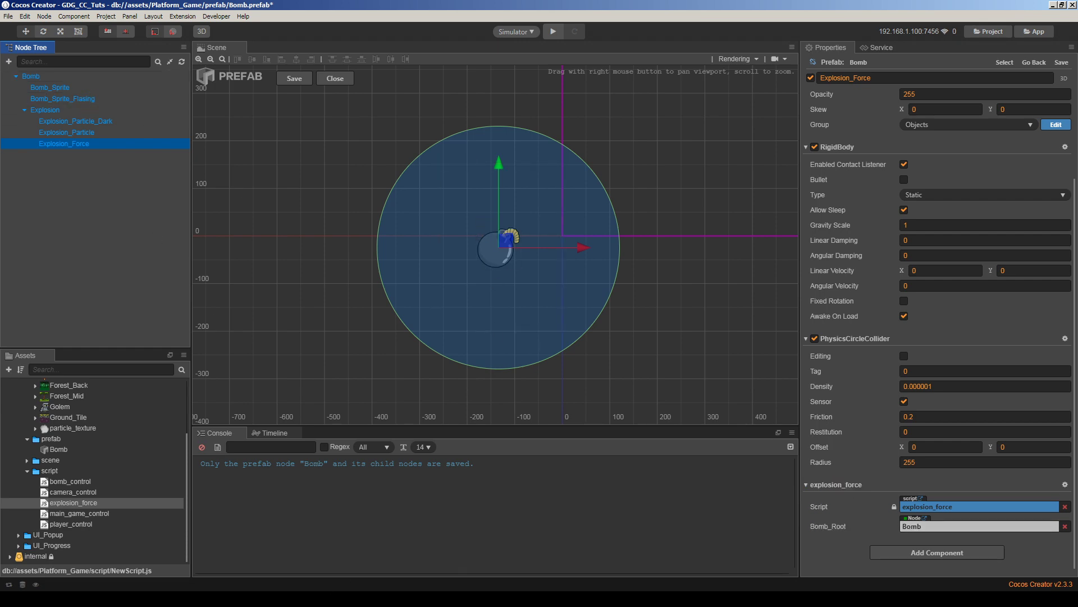
- Switch to Visual Studio Code, change the second if condition to otherCollider.node !== this.Bomb_Root, add a blank line in its body and save
{"action": "key", "text": "alt+Tab"}
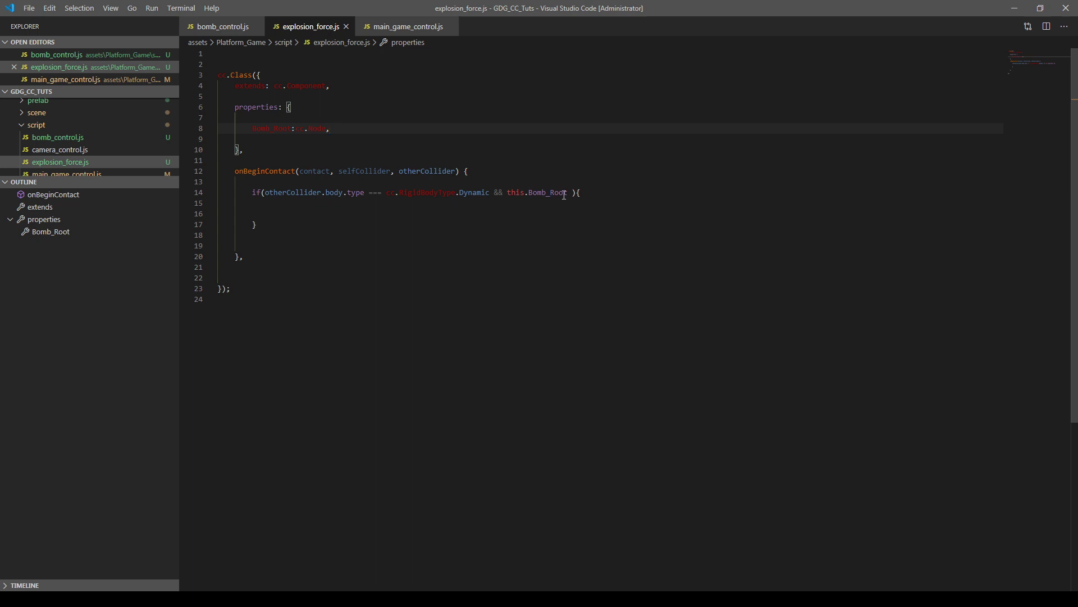
{"action": "left_click", "coordinate": [507, 193]}
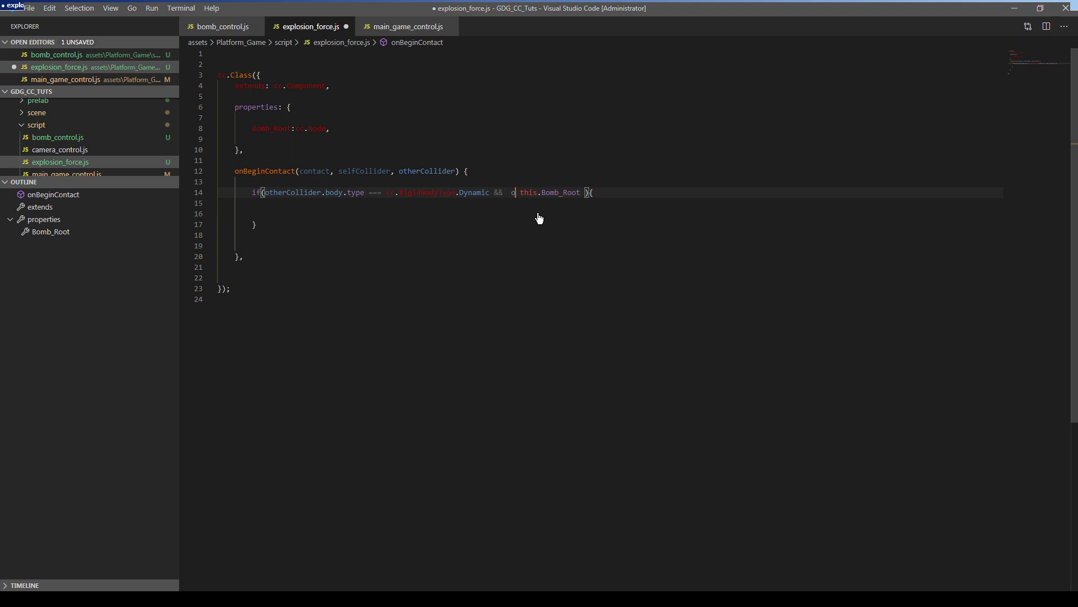
{"action": "type", "text": "therCollider"}
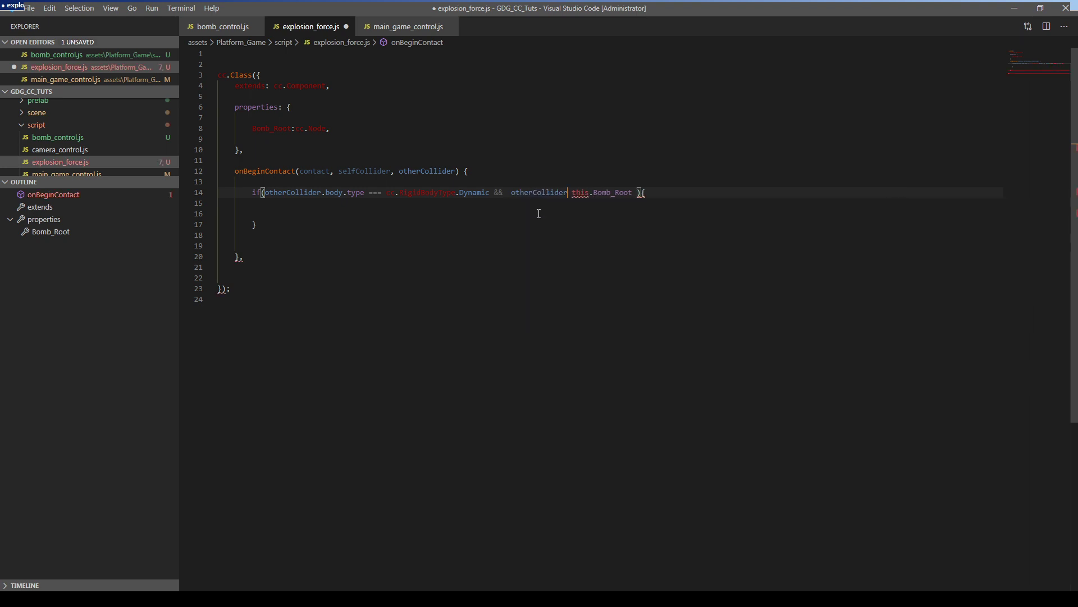
{"action": "type", "text": ".node !=="}
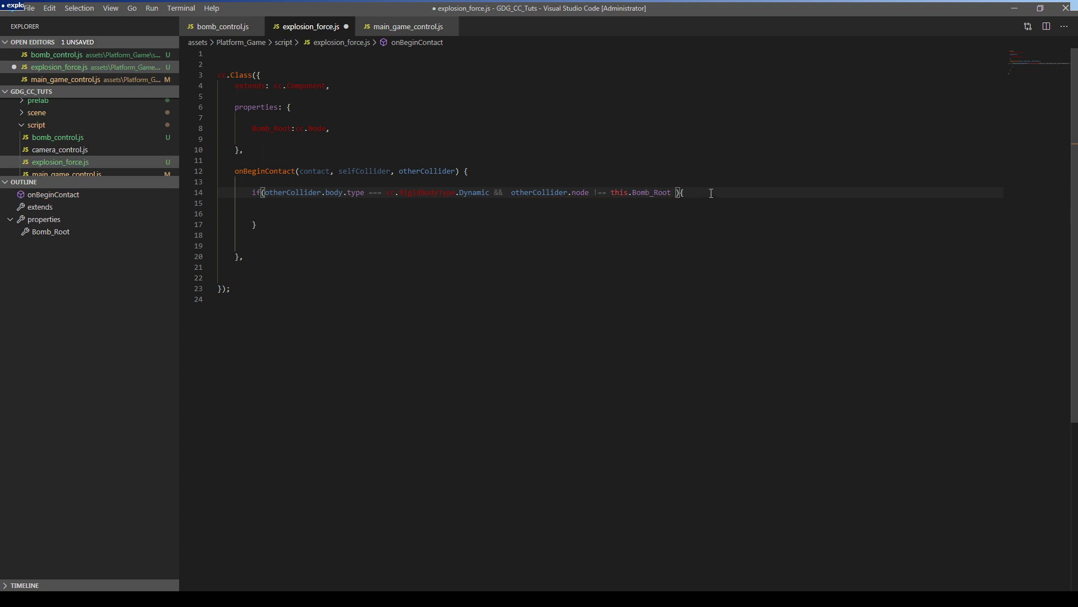
{"action": "left_click_drag", "start_coordinate": [482, 193], "coordinate": [305, 193]}
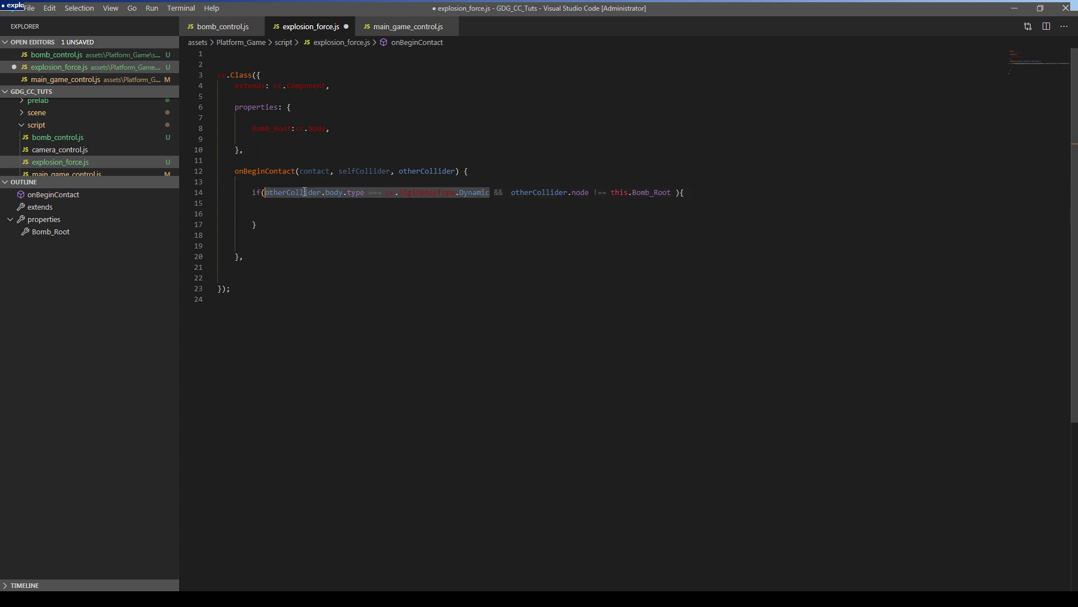
{"action": "left_click", "coordinate": [517, 195]}
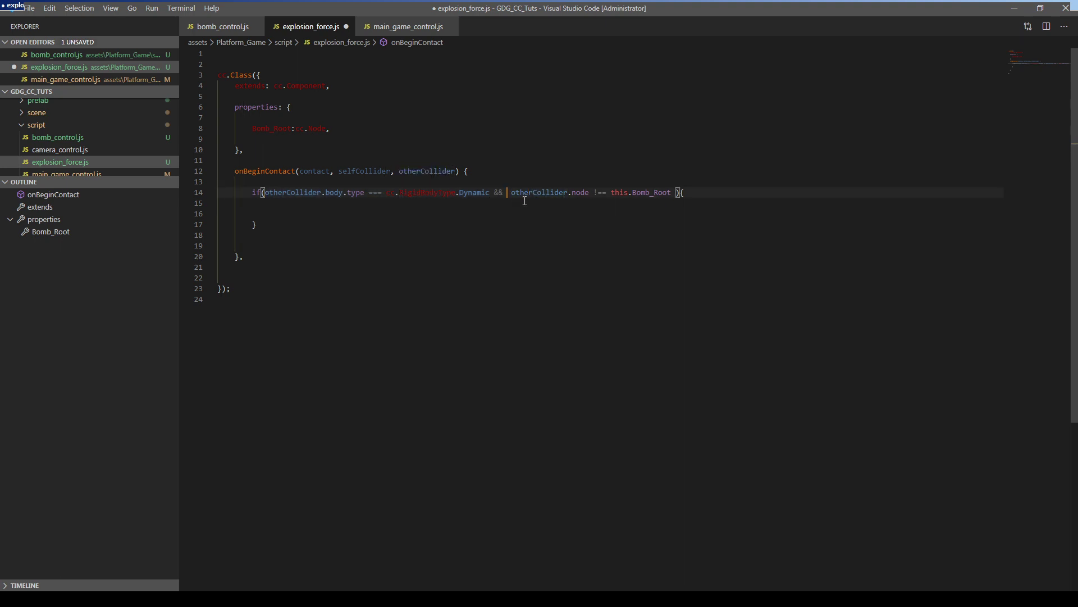
{"action": "key", "text": "BackSpace"}
{"action": "left_click_drag", "start_coordinate": [668, 192], "coordinate": [607, 193]}
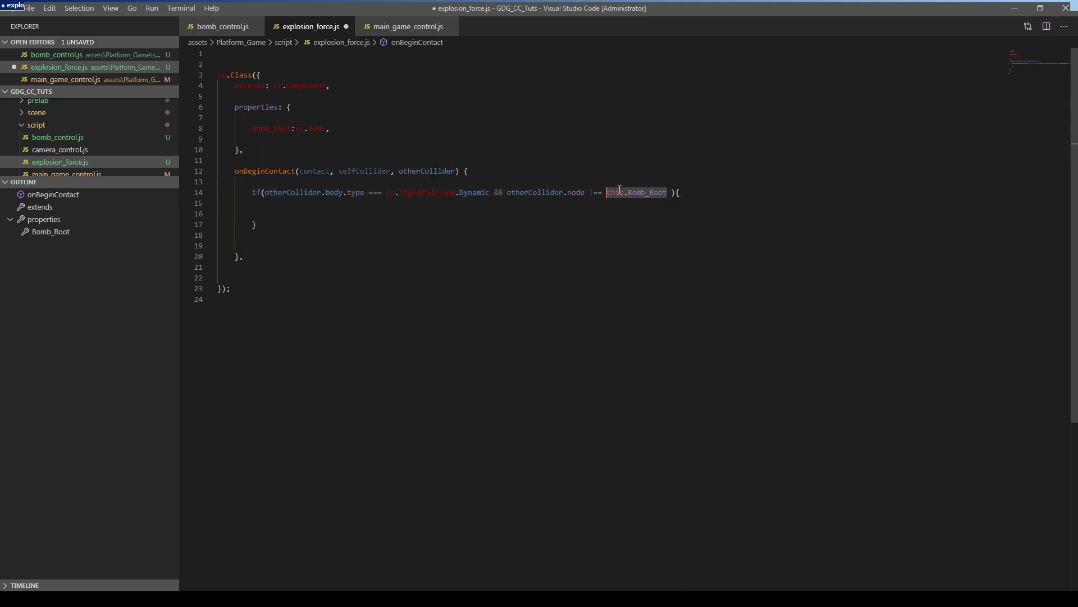
{"action": "left_click", "coordinate": [293, 208]}
{"action": "key", "text": "Return"}
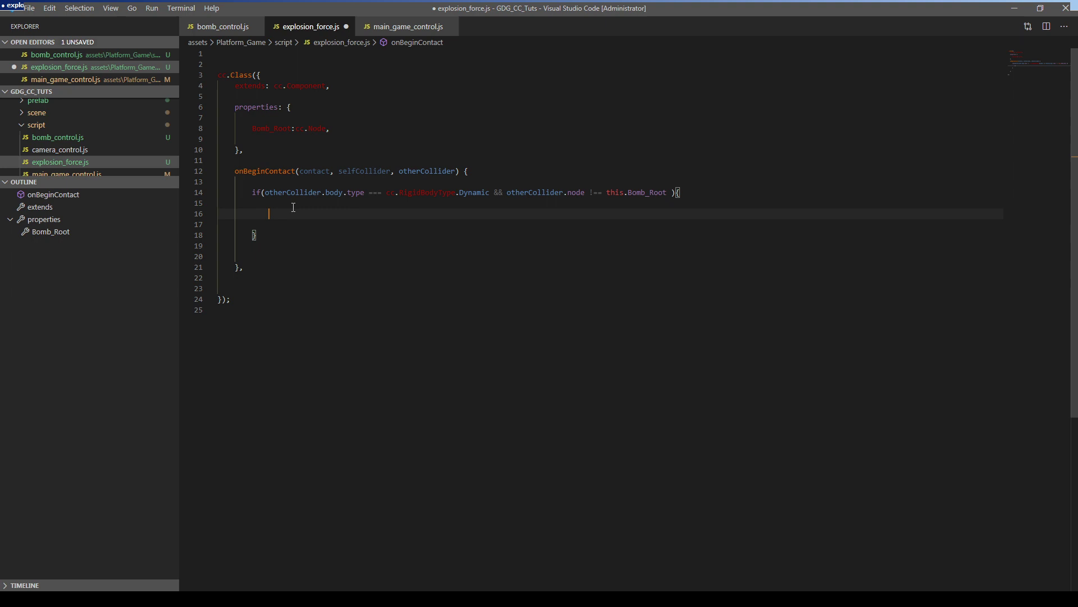
{"action": "key", "text": "ctrl+s"}
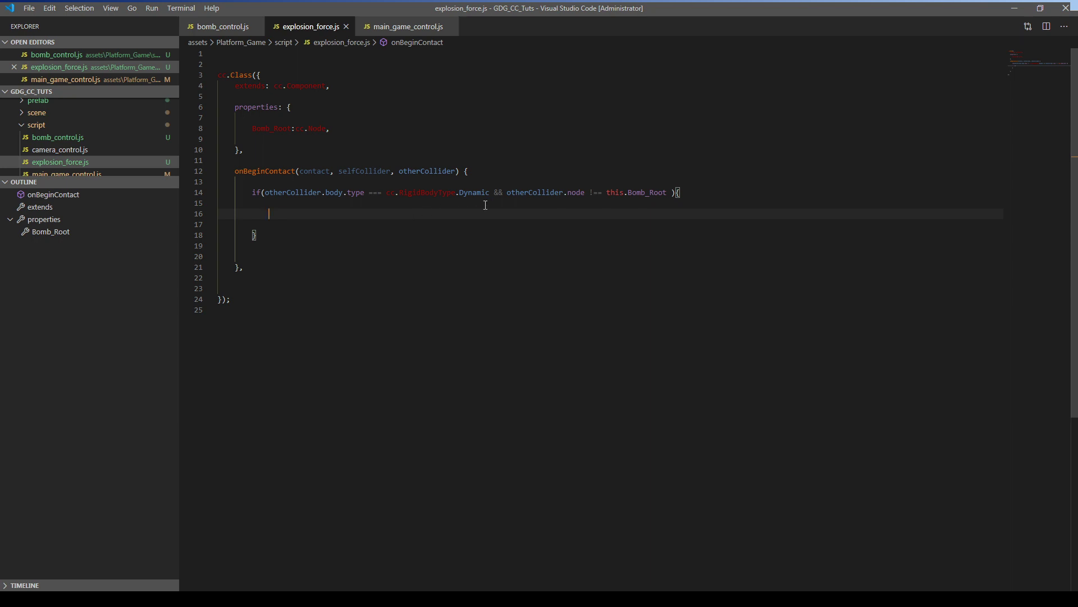
- Declare let other_pos = otherCollider.node.getPosition(); inside the if block of onBeginContact
{"action": "type", "text": "let other."}
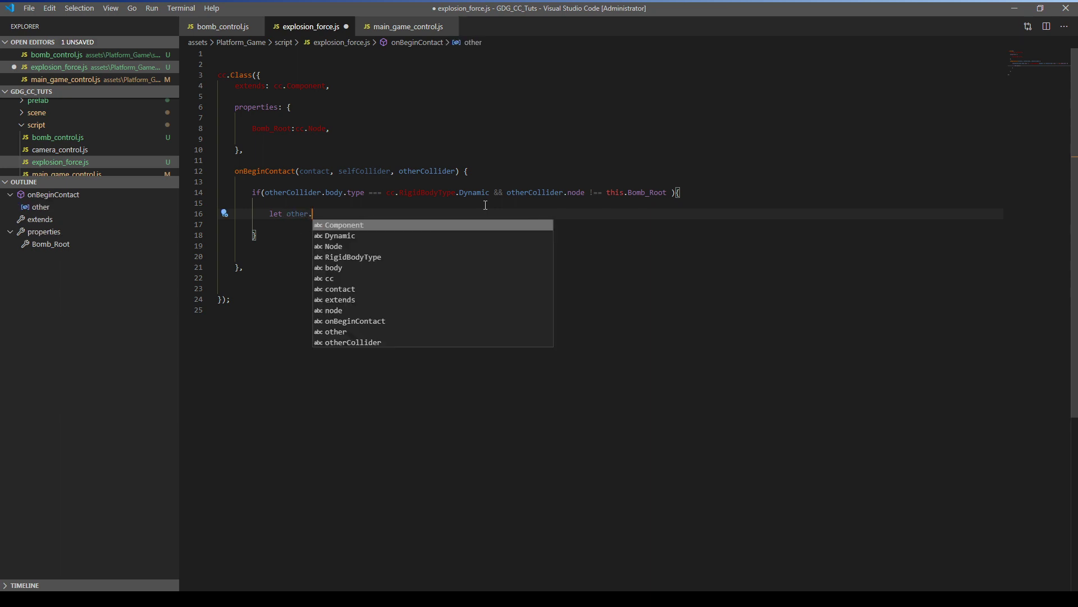
{"action": "key", "text": "BackSpace"}
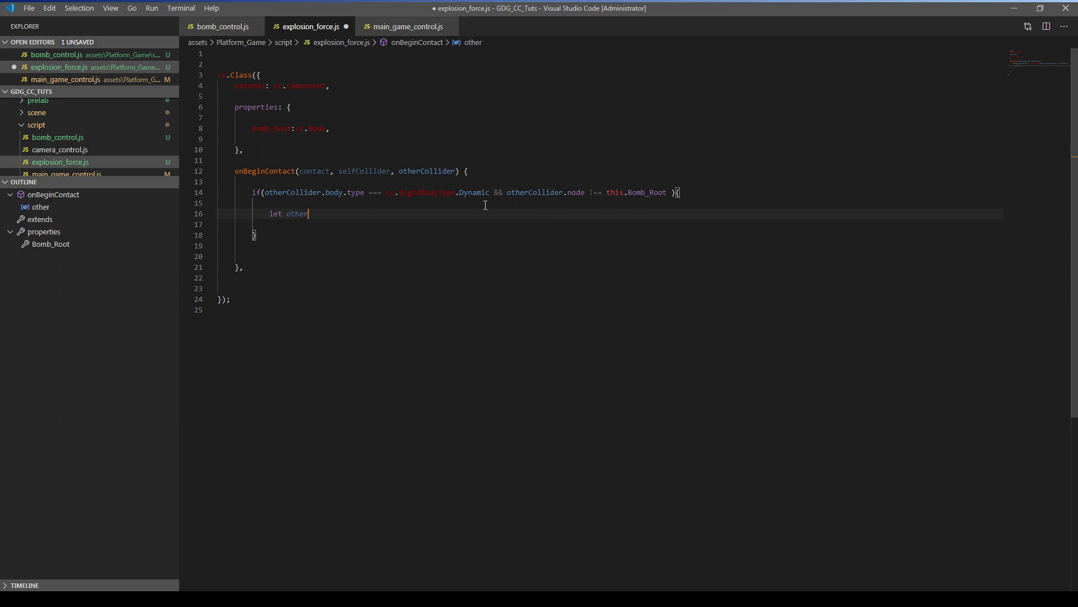
{"action": "type", "text": "_pos = othe"}
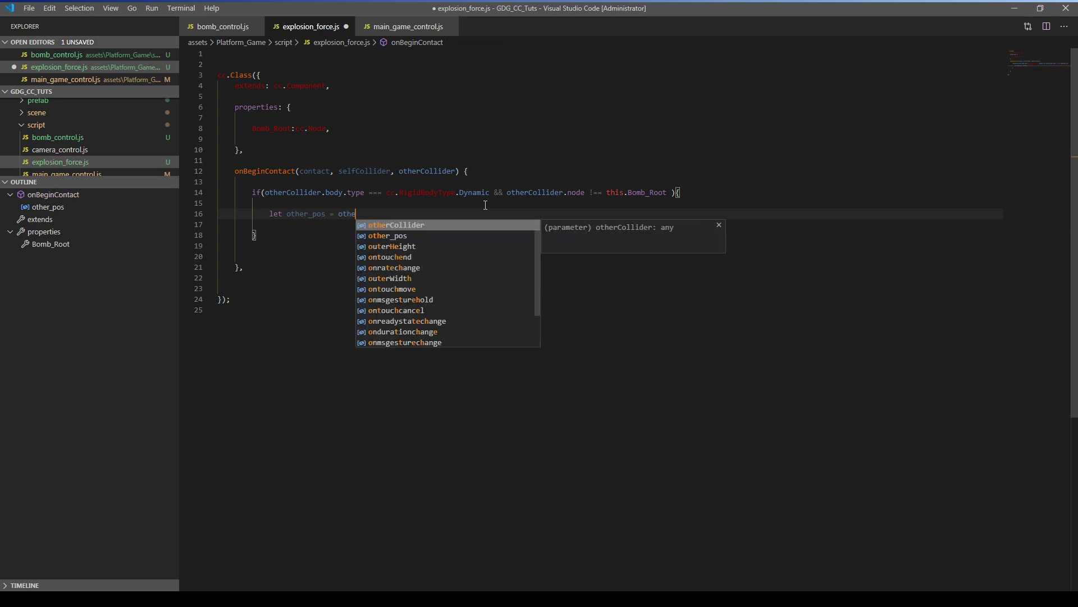
{"action": "type", "text": "rCollider.node"}
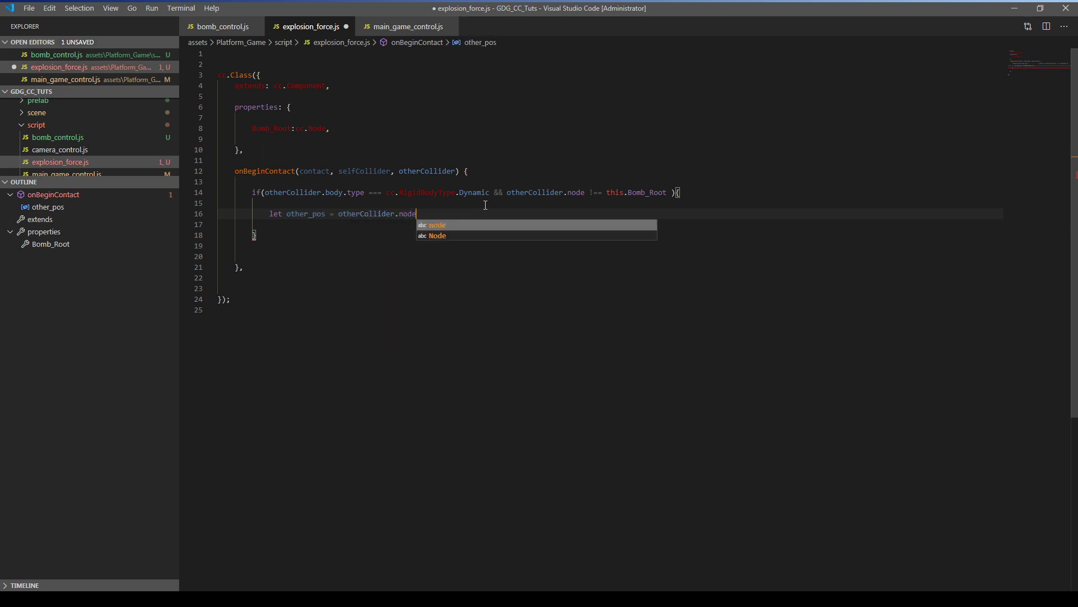
{"action": "type", "text": ".get"}
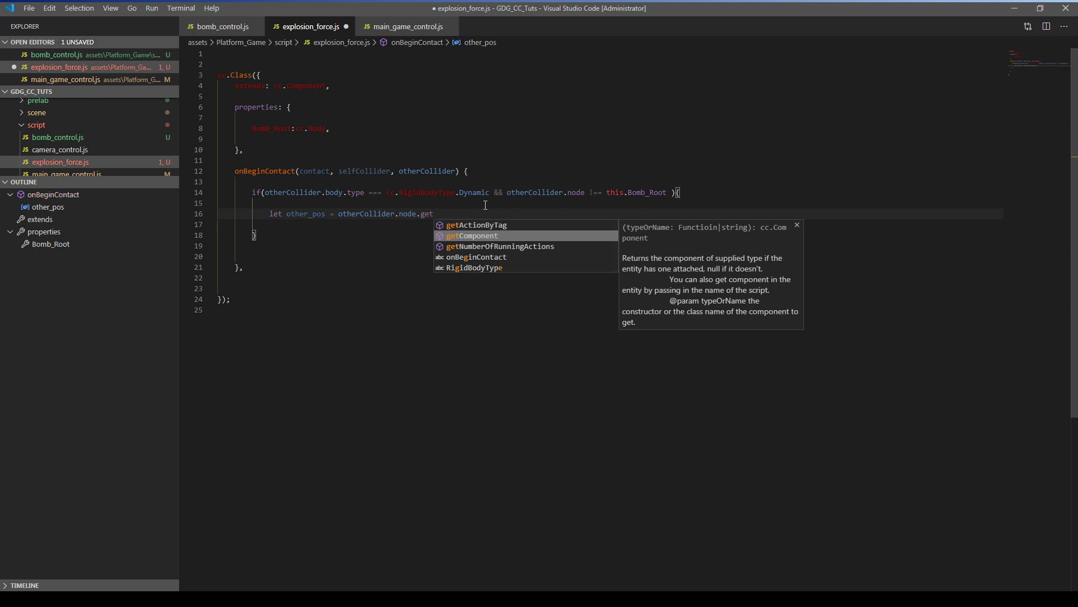
{"action": "type", "text": "Posi"}
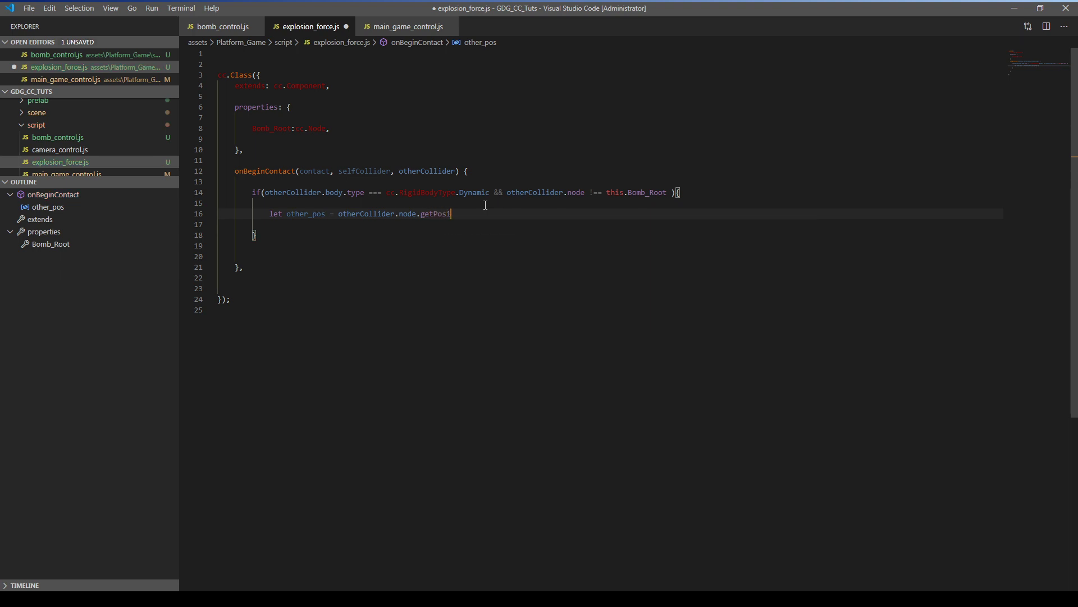
{"action": "type", "text": "tion();"}
{"action": "key", "text": "Return"}
{"action": "double_click", "coordinate": [324, 213]}
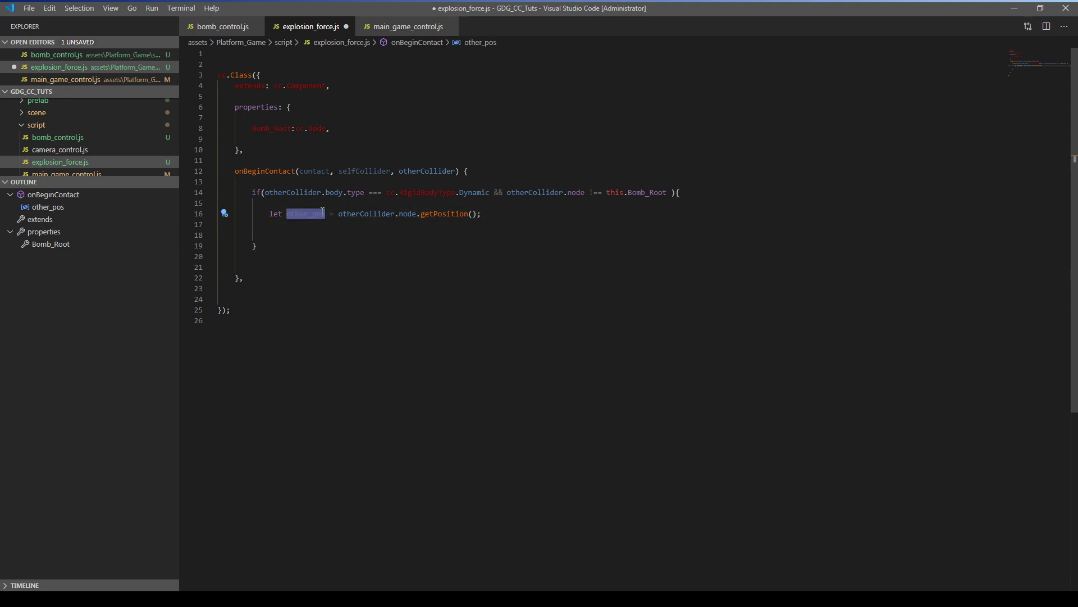
- Add let self_pos = this.Bomb_Root.getPosition(); on the line below other_pos and save the script
{"action": "left_click", "coordinate": [366, 213]}
{"action": "key", "text": "End"}
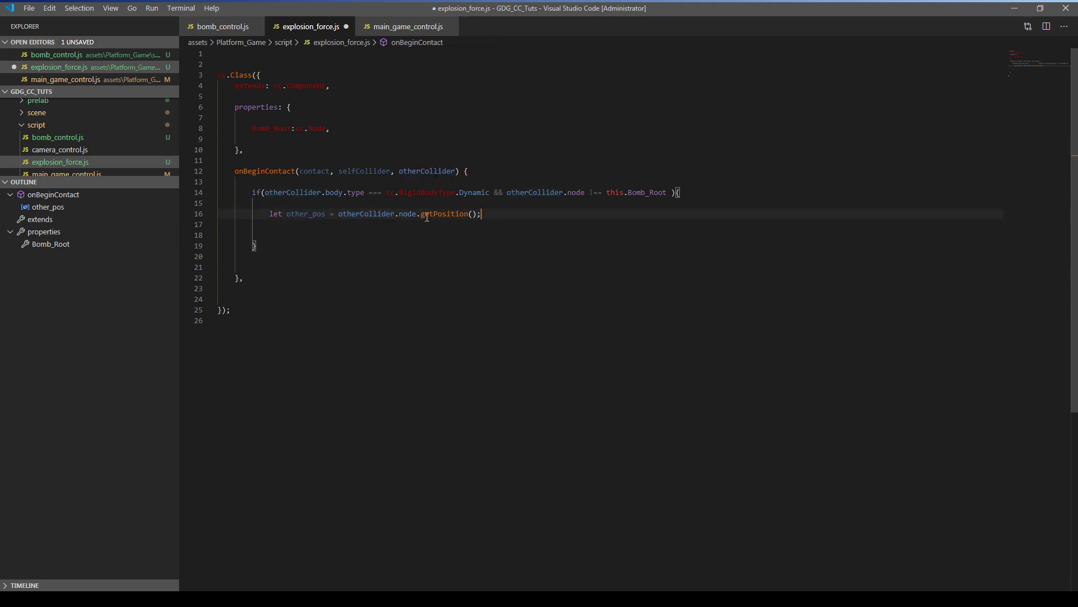
{"action": "key", "text": "Return"}
{"action": "type", "text": "let self_"}
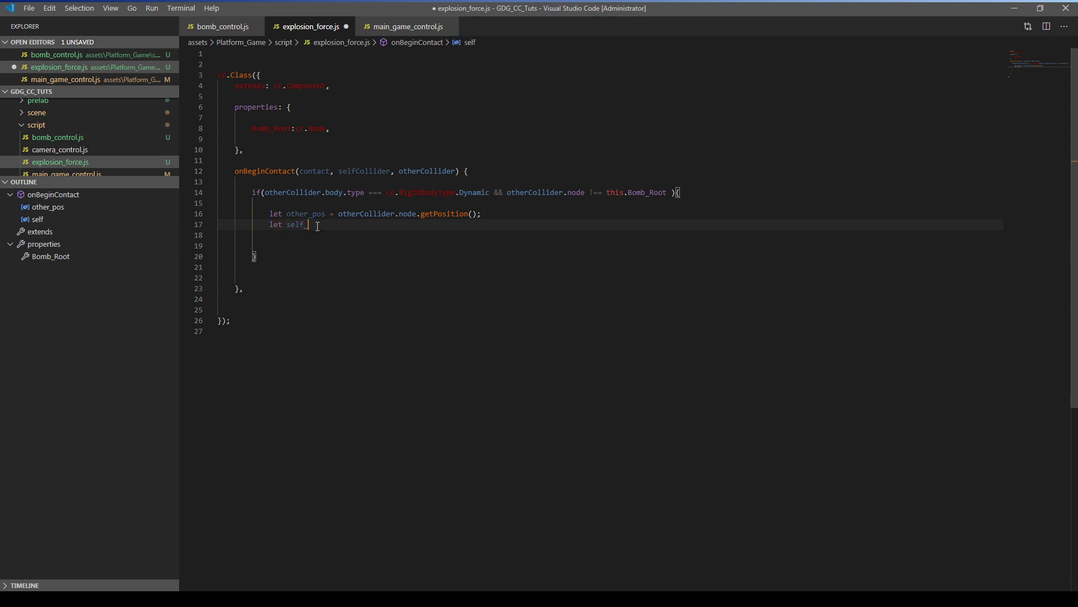
{"action": "type", "text": "pos = this."}
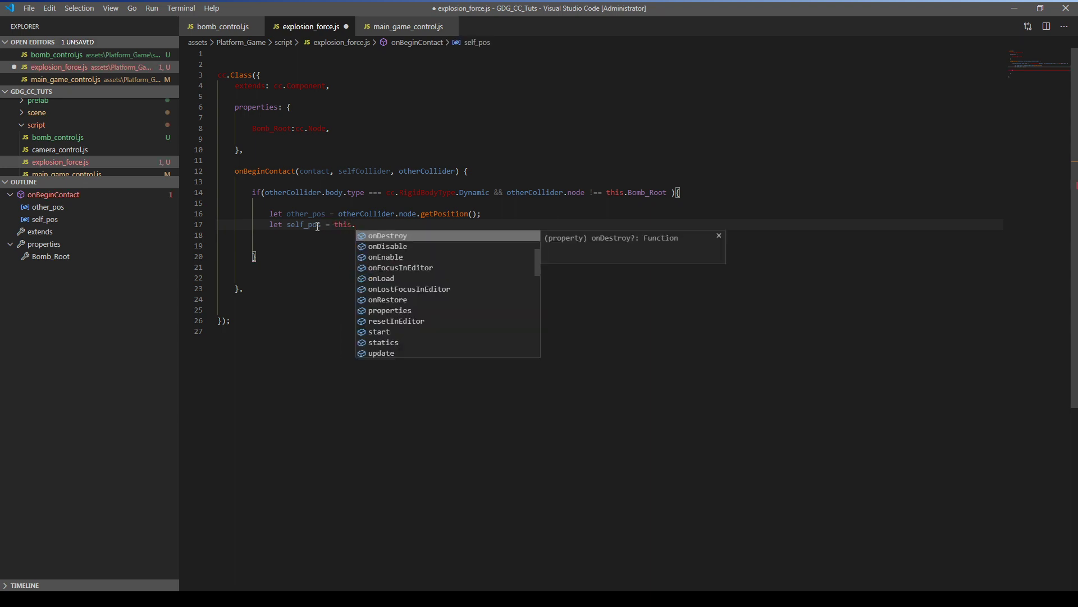
{"action": "type", "text": "Bom"}
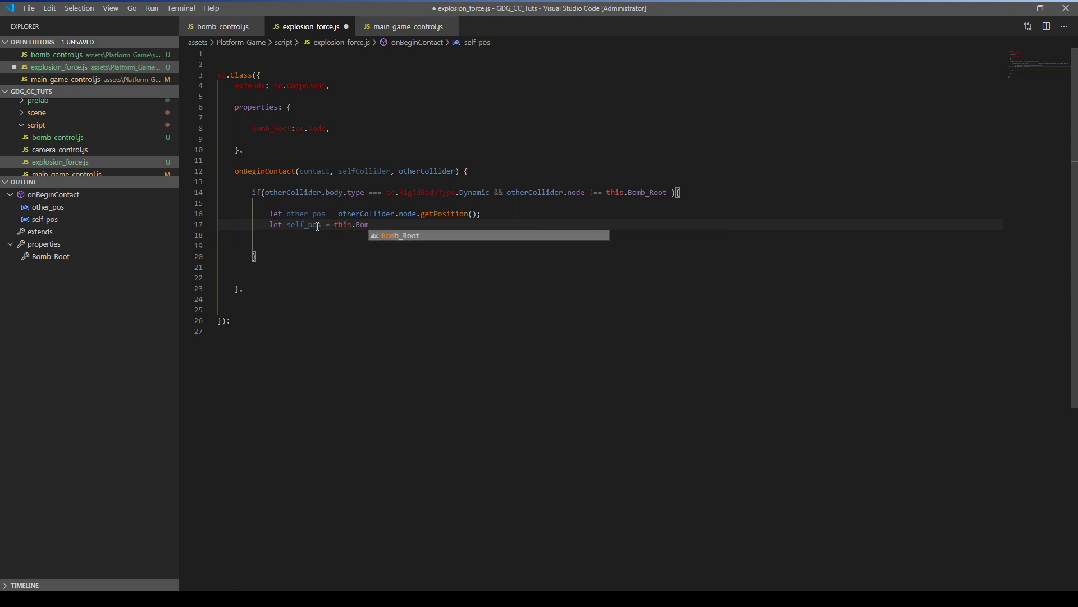
{"action": "key", "text": "Tab"}
{"action": "type", "text": "."}
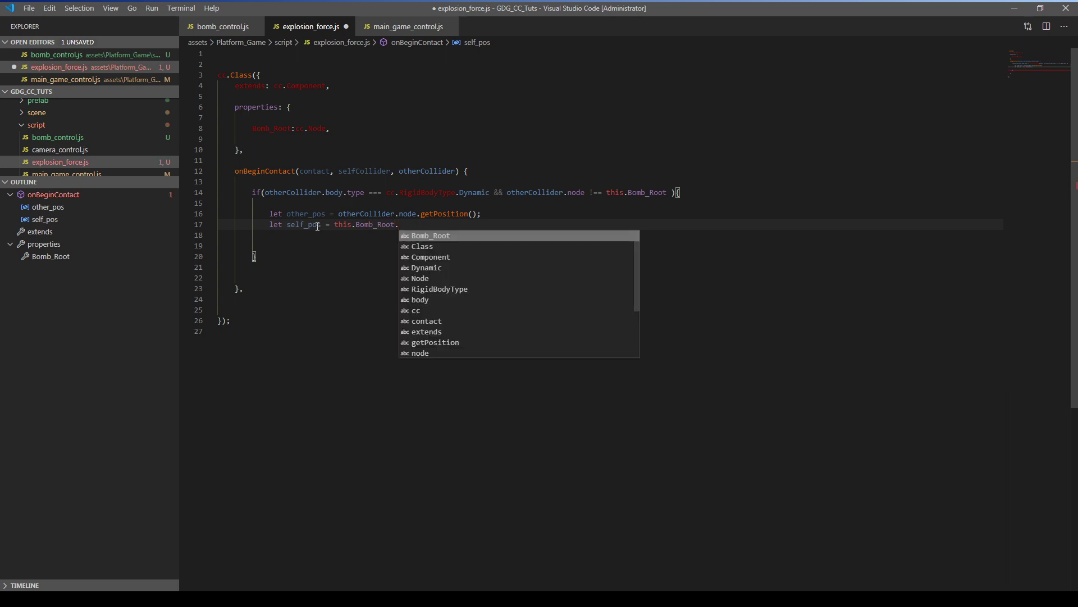
{"action": "type", "text": "getPosition"}
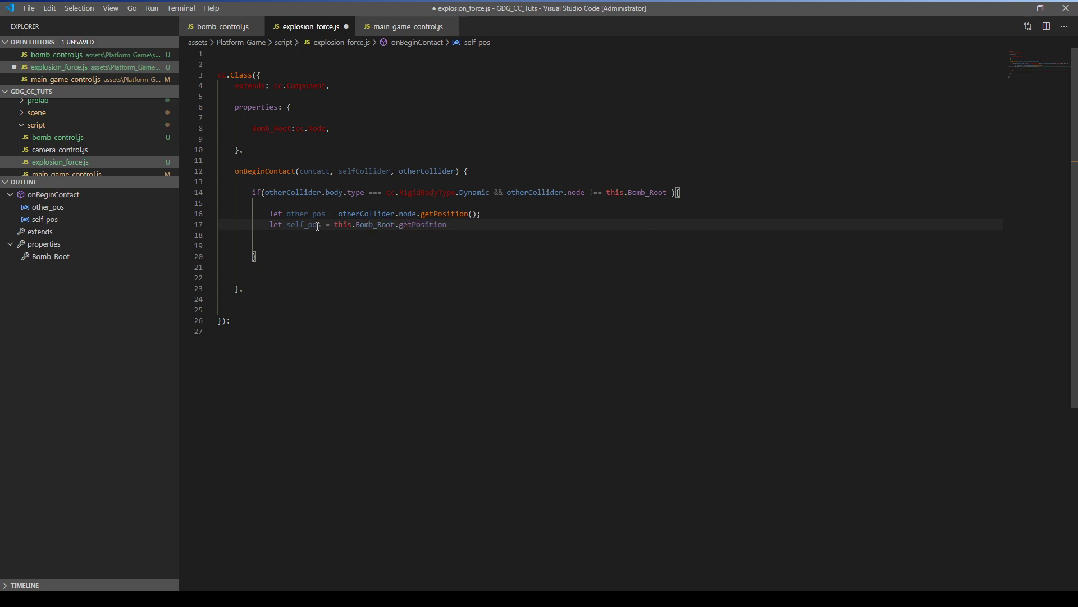
{"action": "type", "text": "();"}
{"action": "left_click", "coordinate": [371, 226]}
{"action": "double_click", "coordinate": [370, 226]}
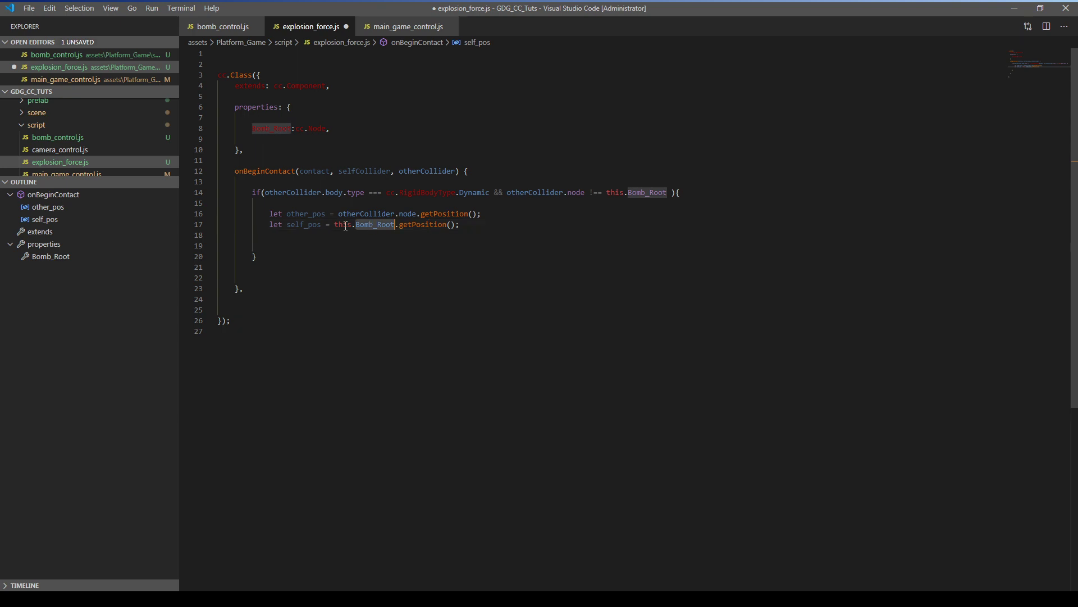
{"action": "key", "text": "shift+alt+Right"}
{"action": "key", "text": "ctrl+s"}
{"action": "double_click", "coordinate": [420, 225]}
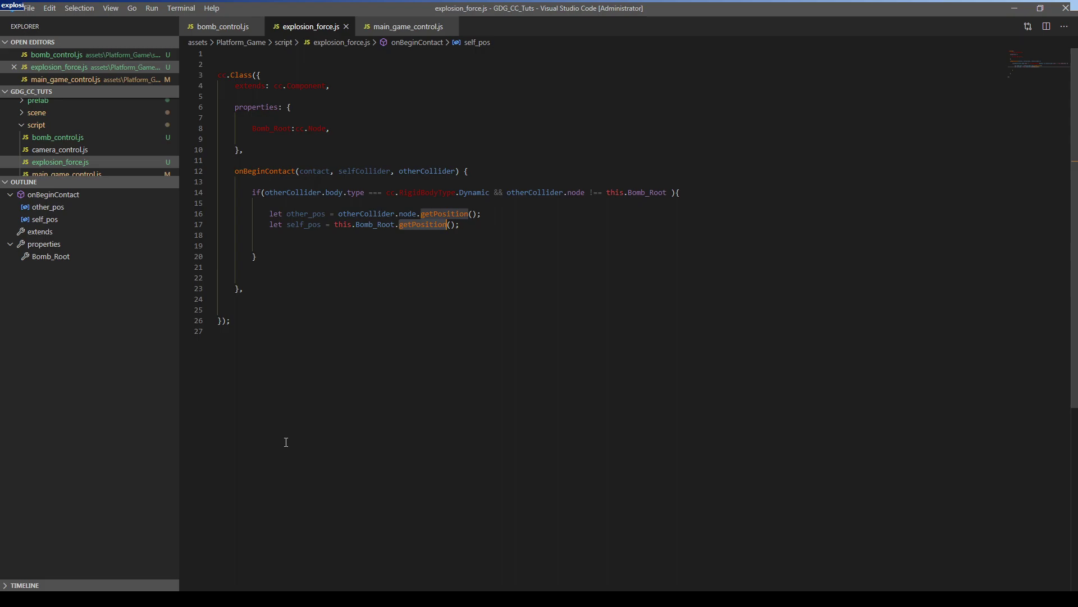
- Switch to Cocos Creator and inspect the position of the Explosion_Force node in its properties
{"action": "key", "text": "alt+Tab"}
{"action": "left_click", "coordinate": [86, 188]}
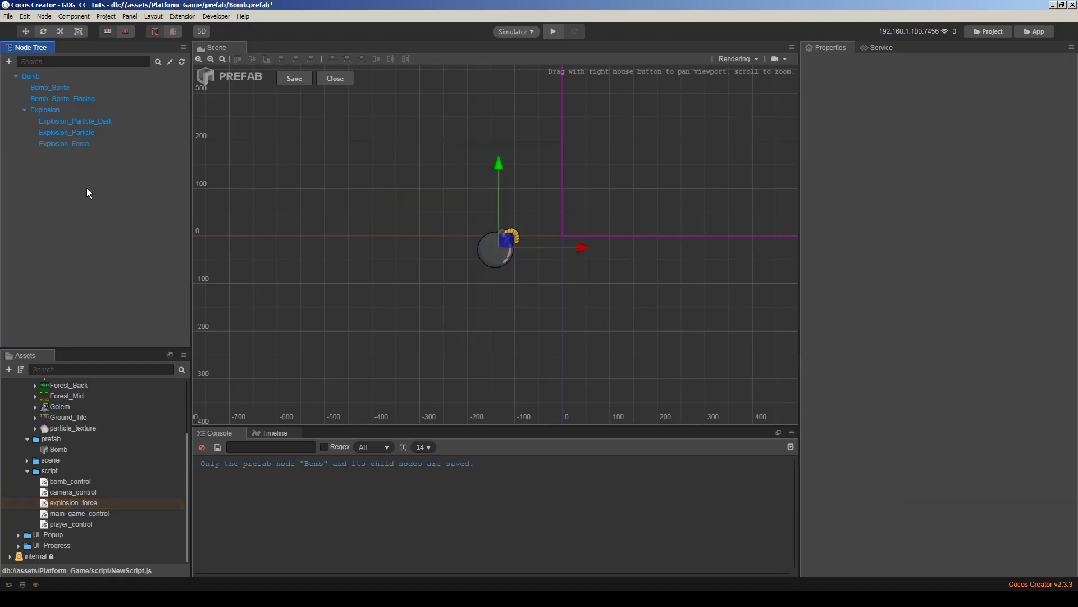
{"action": "left_click", "coordinate": [54, 144]}
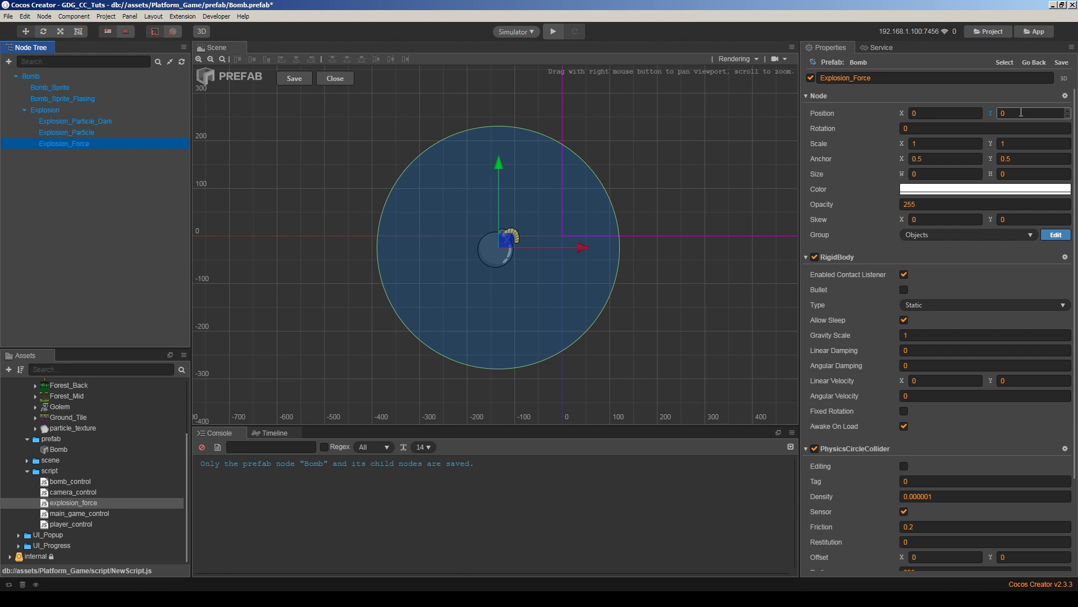
- Check the positions of the Explosion and Bomb nodes, and exit Bomb prefab editing with the changes saved
{"action": "left_click", "coordinate": [60, 111]}
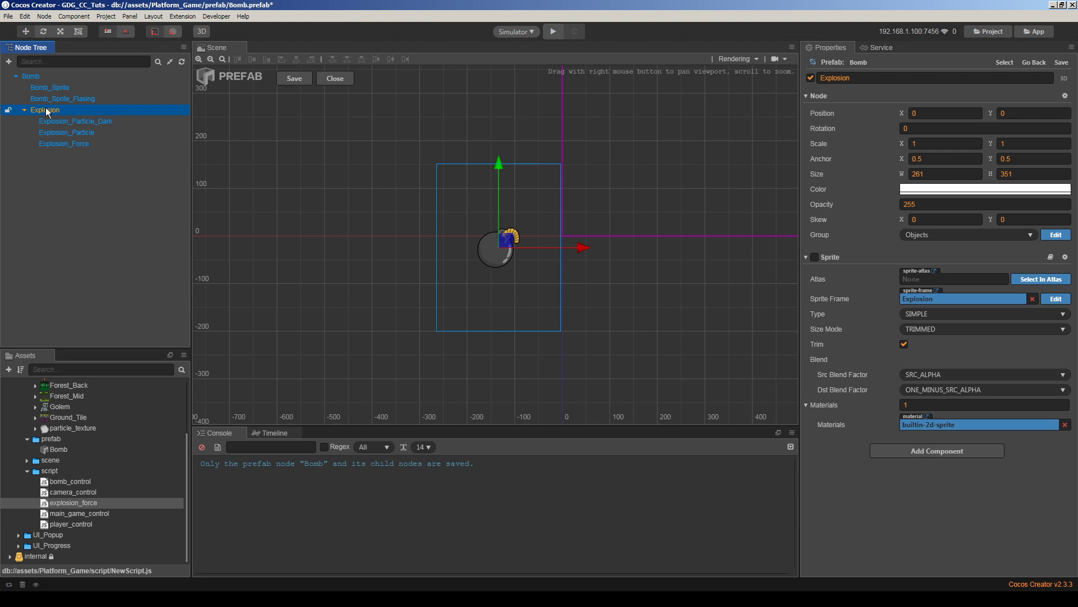
{"action": "left_click", "coordinate": [34, 77]}
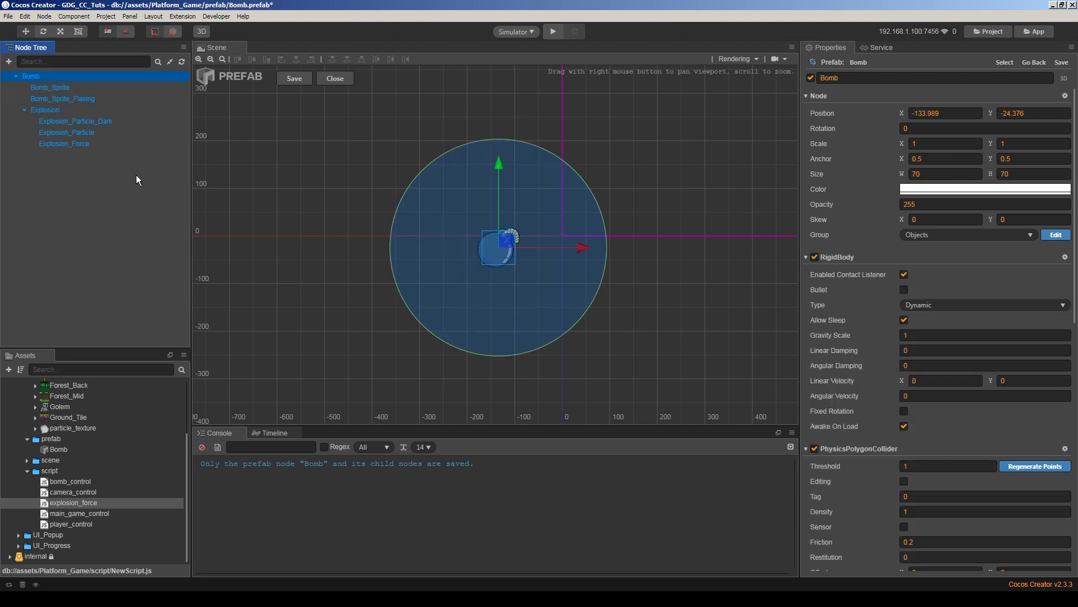
{"action": "left_click", "coordinate": [335, 78]}
{"action": "left_click", "coordinate": [522, 314]}
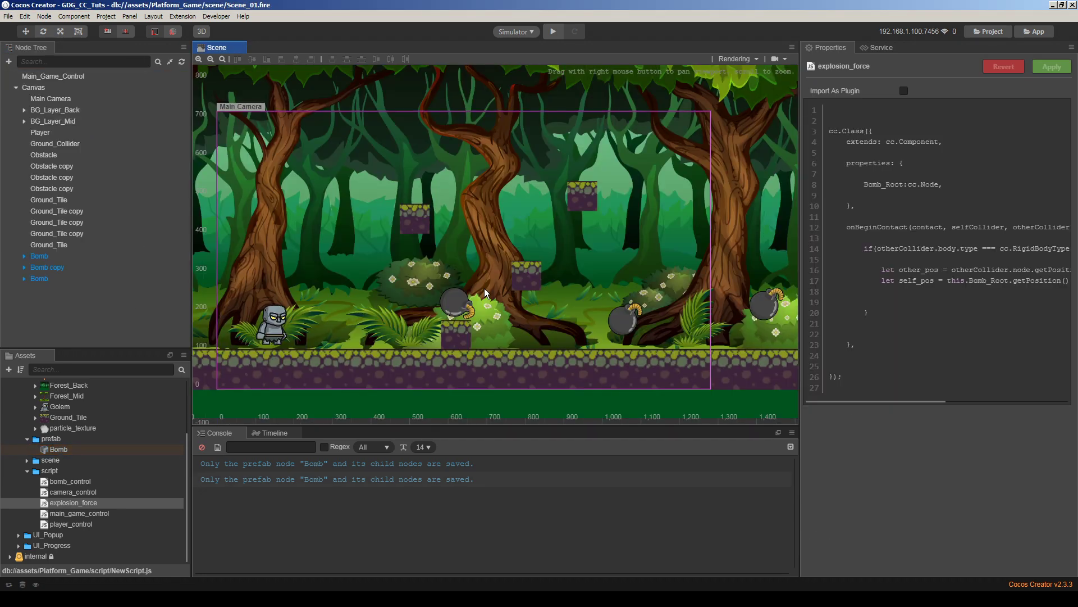
- Expand the first Bomb node in the scene and move it to about X -327, Y 194
{"action": "left_click", "coordinate": [23, 256]}
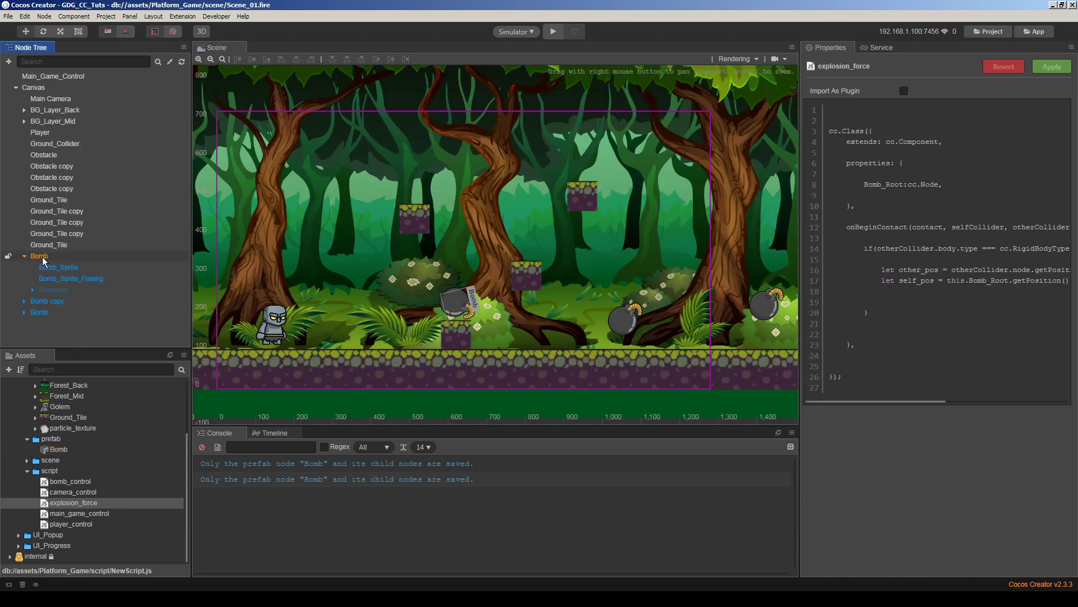
{"action": "left_click", "coordinate": [39, 256]}
{"action": "left_click_drag", "start_coordinate": [465, 309], "coordinate": [489, 194]}
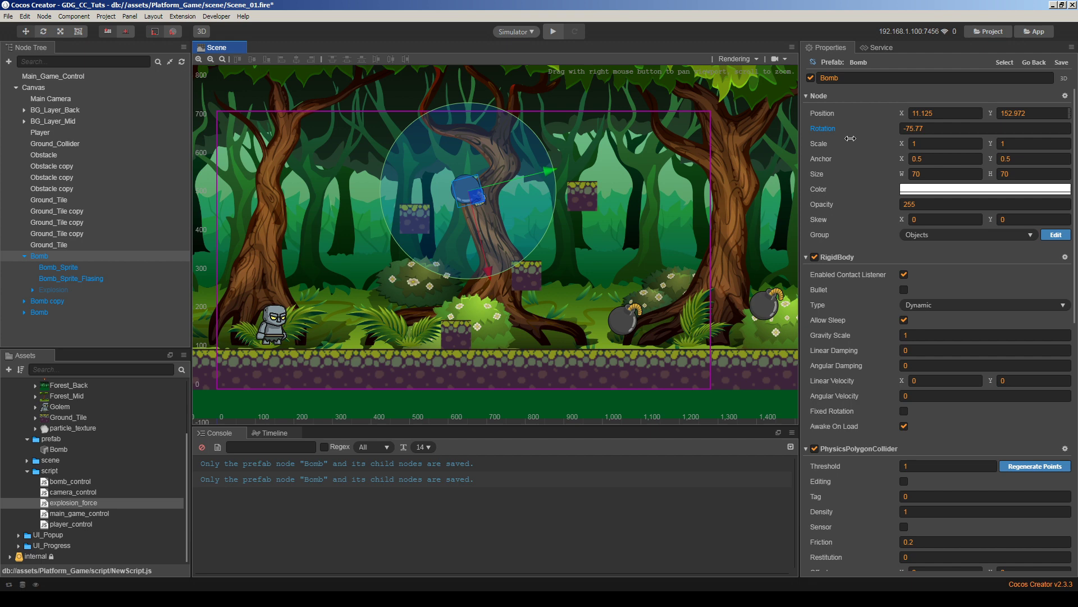
{"action": "left_click_drag", "start_coordinate": [472, 196], "coordinate": [337, 185]}
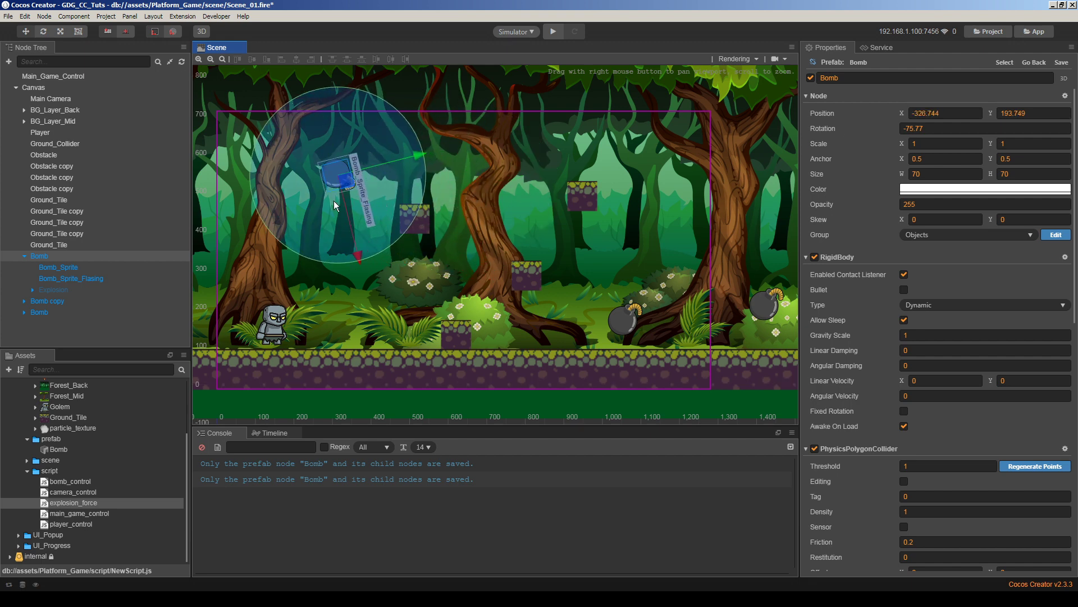
- Compare the position of the Explosion child node with that of its parent Bomb node
{"action": "left_click", "coordinate": [32, 289]}
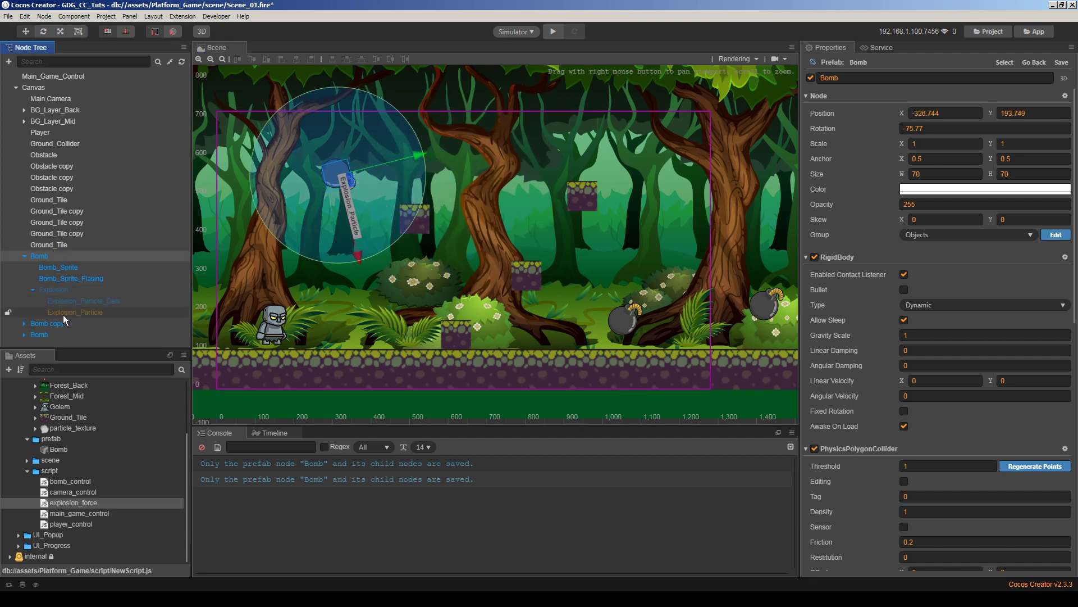
{"action": "left_click", "coordinate": [32, 289]}
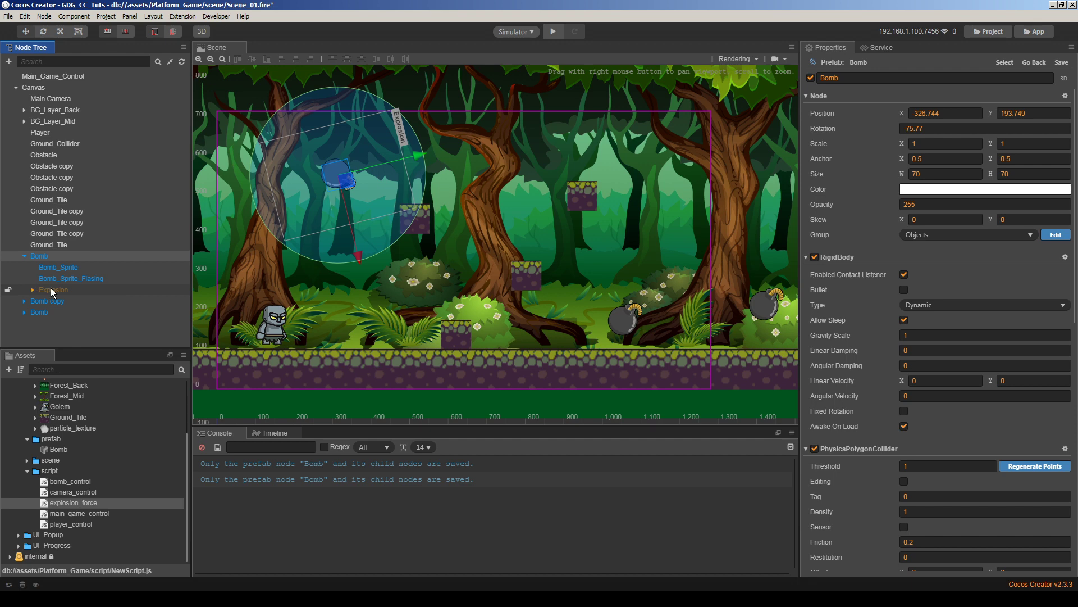
{"action": "left_click", "coordinate": [50, 290]}
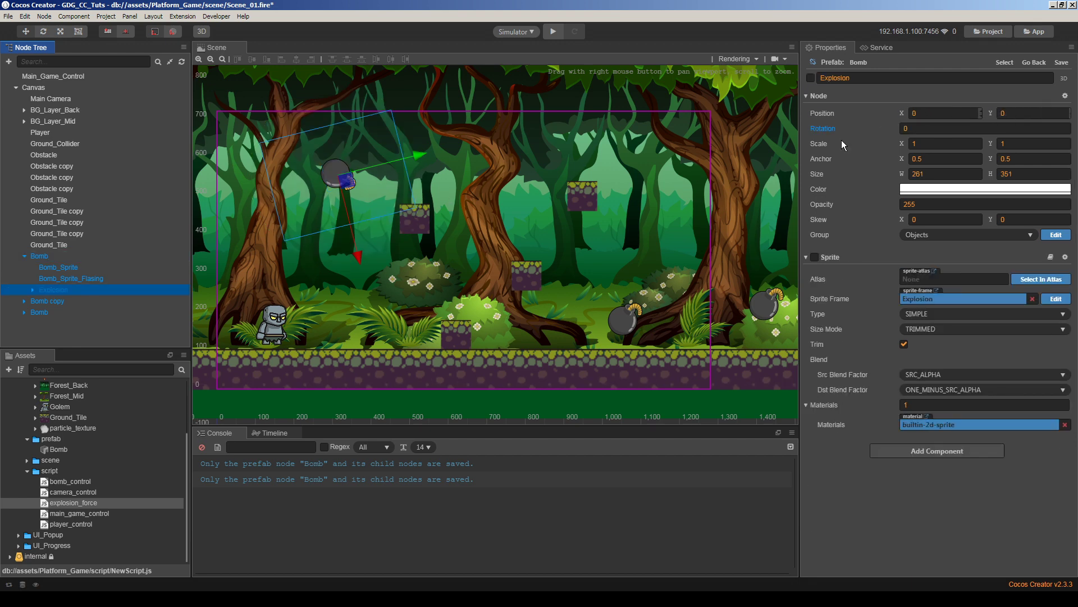
{"action": "left_click", "coordinate": [55, 260]}
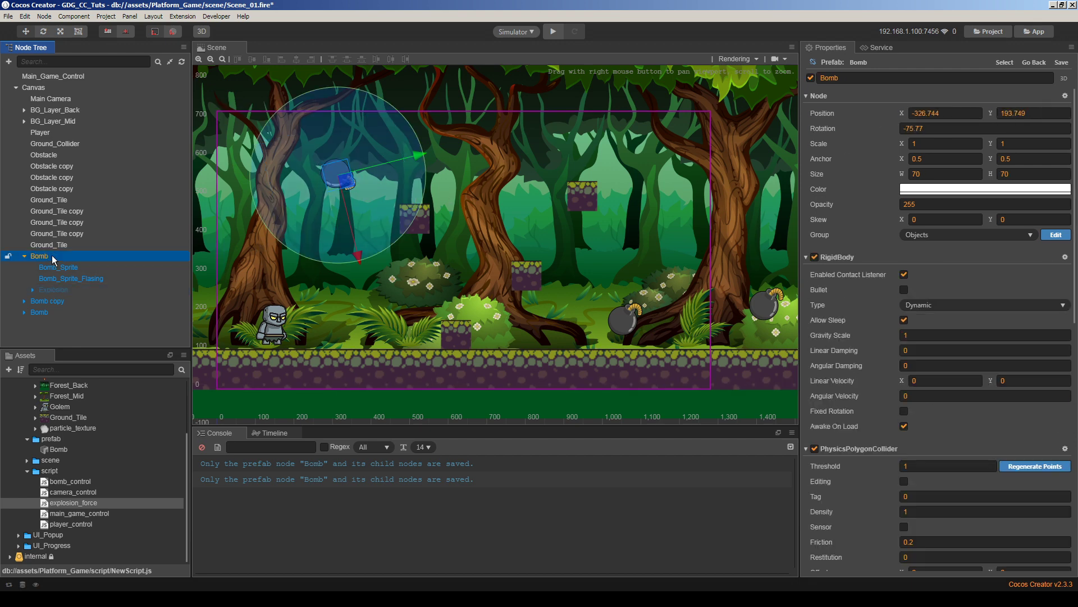
{"action": "left_click", "coordinate": [49, 292]}
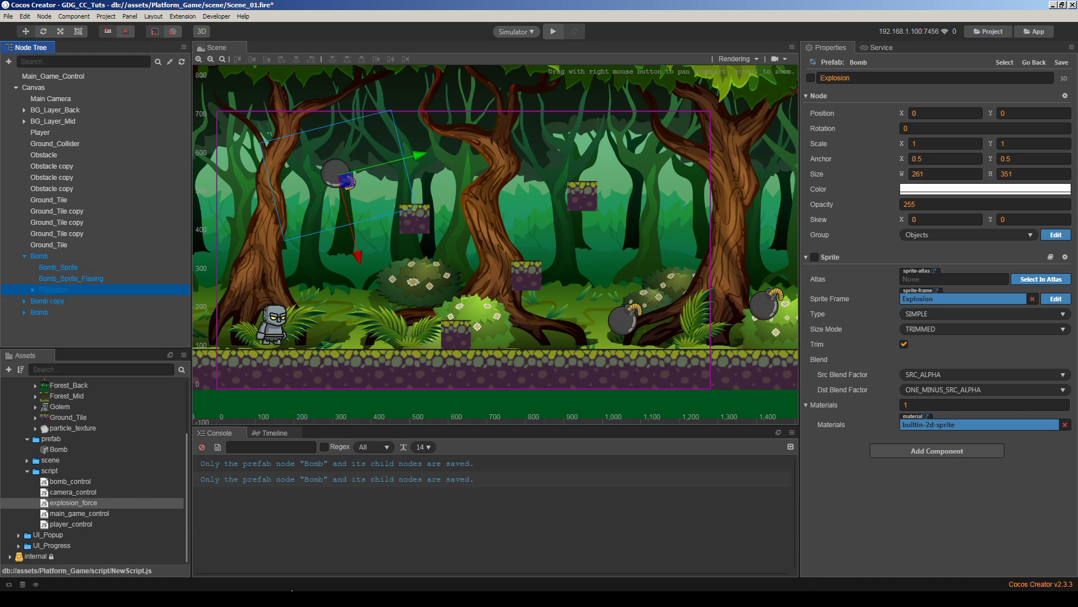
- Switch to Visual Studio Code and add two blank lines below the self_pos declaration in onBeginContact
{"action": "key", "text": "alt+Tab"}
{"action": "left_click", "coordinate": [365, 236]}
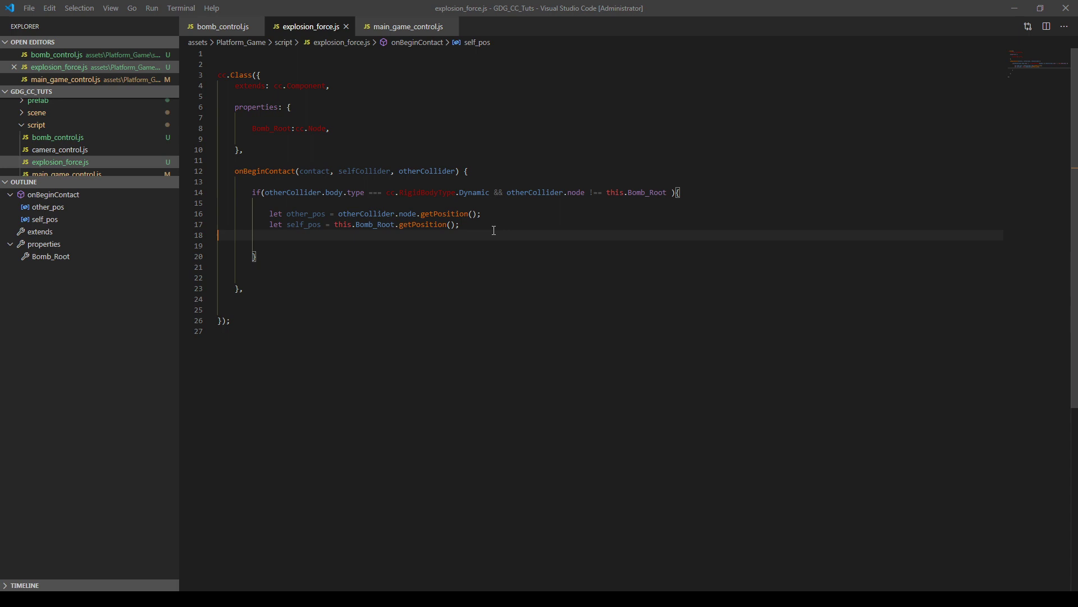
{"action": "double_click", "coordinate": [375, 225]}
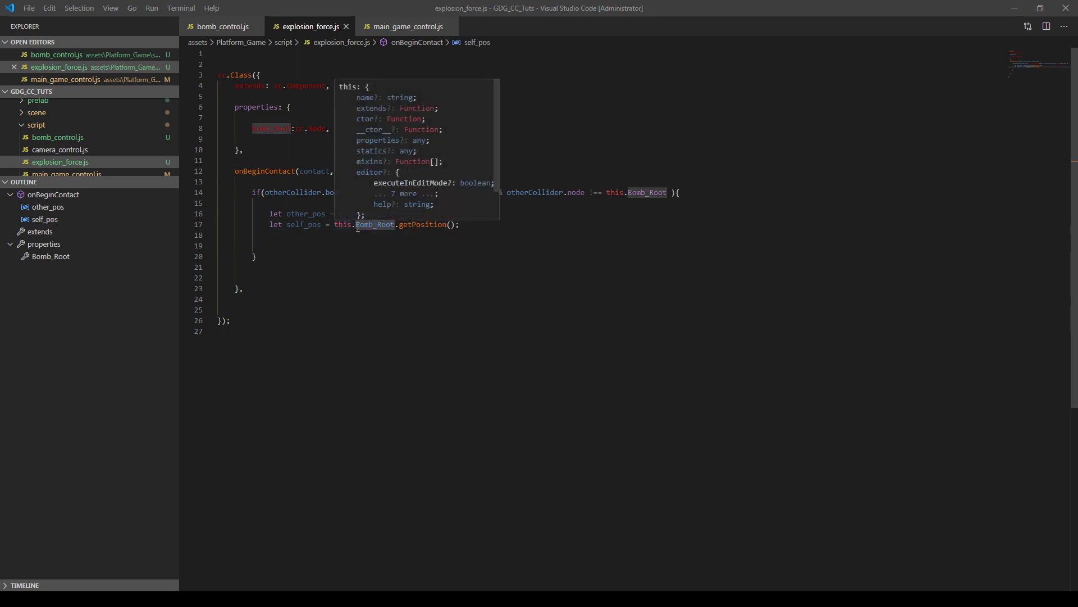
{"action": "left_click", "coordinate": [469, 223]}
{"action": "key", "text": "Return"}
{"action": "key", "text": "Return"}
{"action": "double_click", "coordinate": [305, 223]}
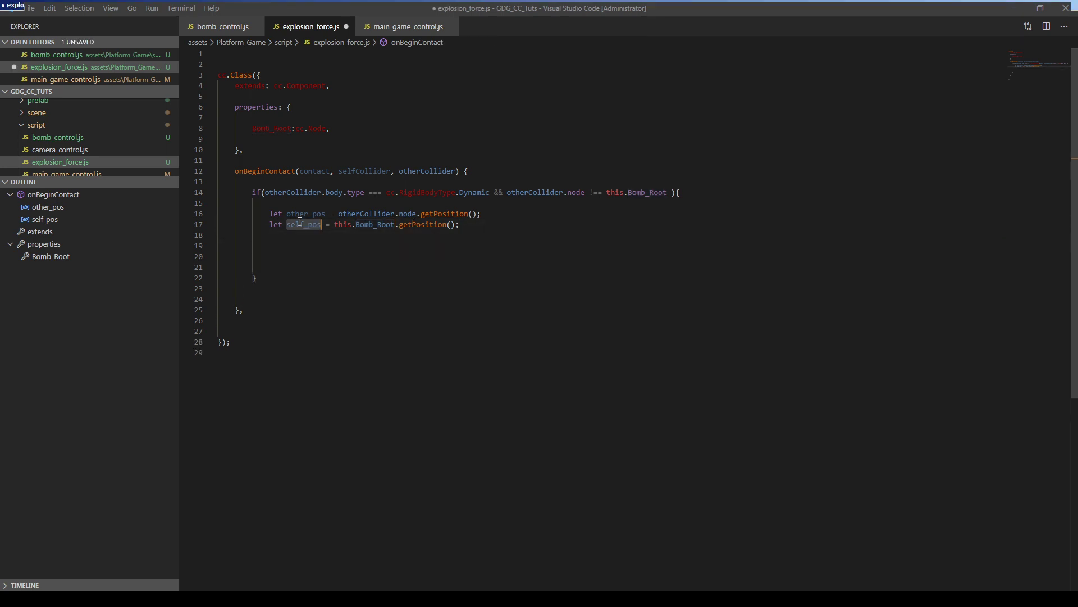
- Declare let force_vector = other_pos.sub(self_pos); below the self_pos declaration, leaving one blank line between them
{"action": "left_click", "coordinate": [300, 244]}
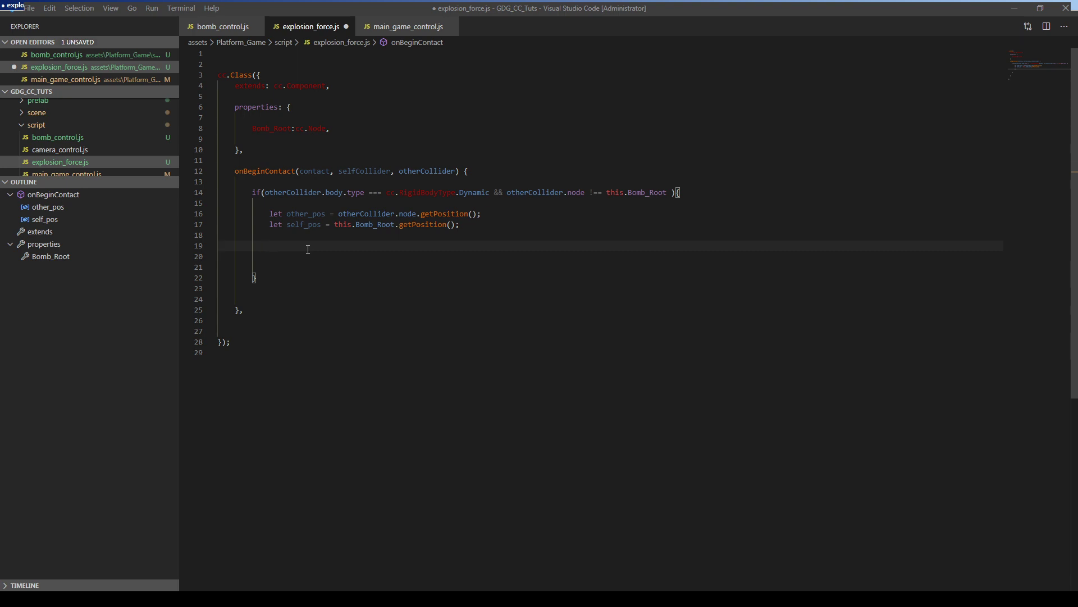
{"action": "type", "text": "let"}
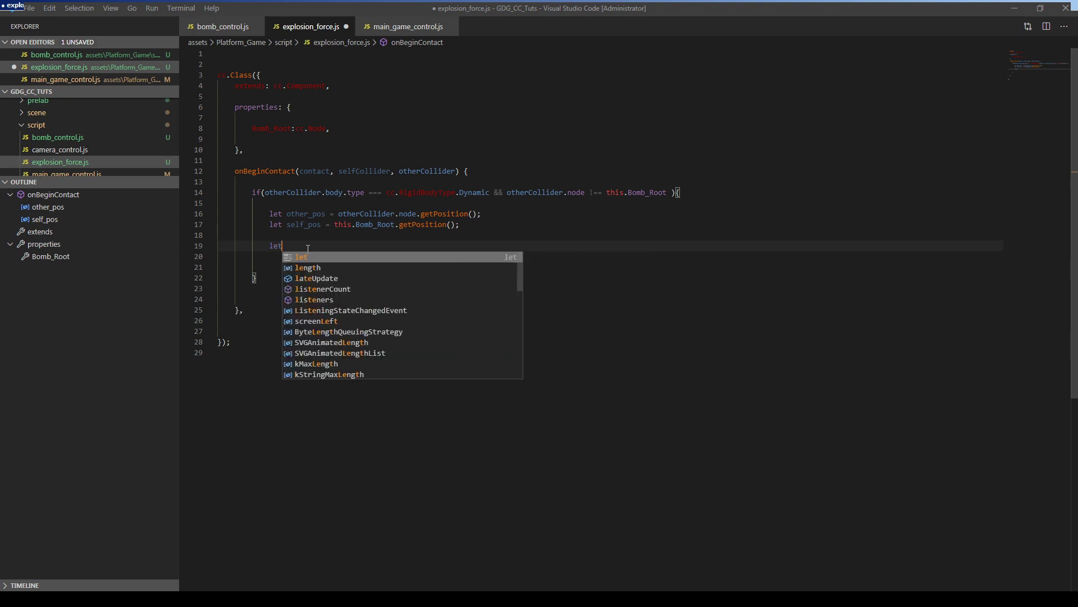
{"action": "type", "text": " force_ver"}
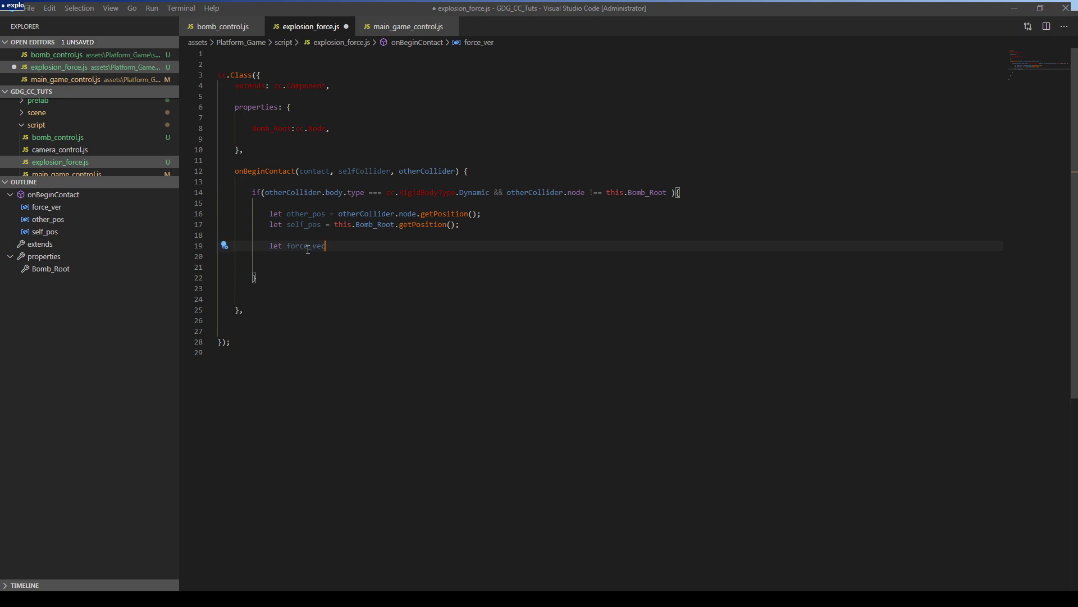
{"action": "type", "text": "tor = oth"}
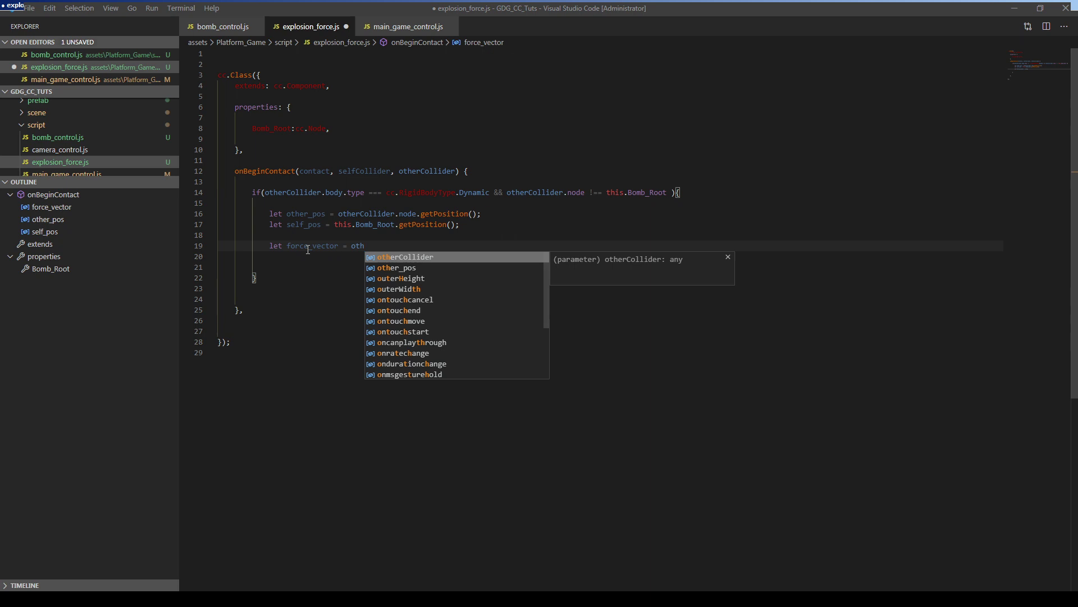
{"action": "key", "text": "Down"}
{"action": "key", "text": "Return"}
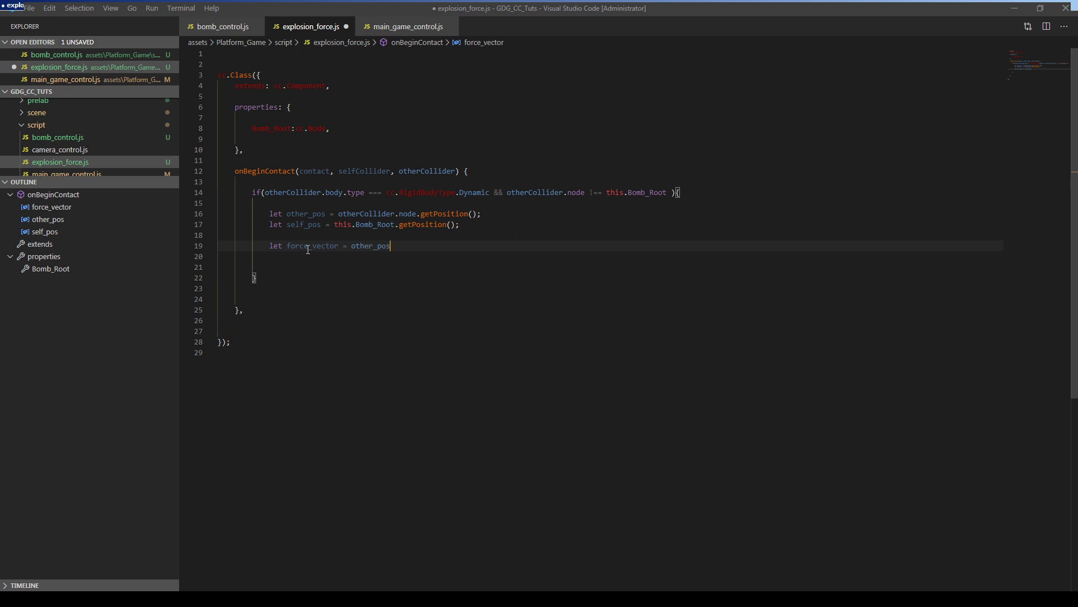
{"action": "type", "text": ".sub("}
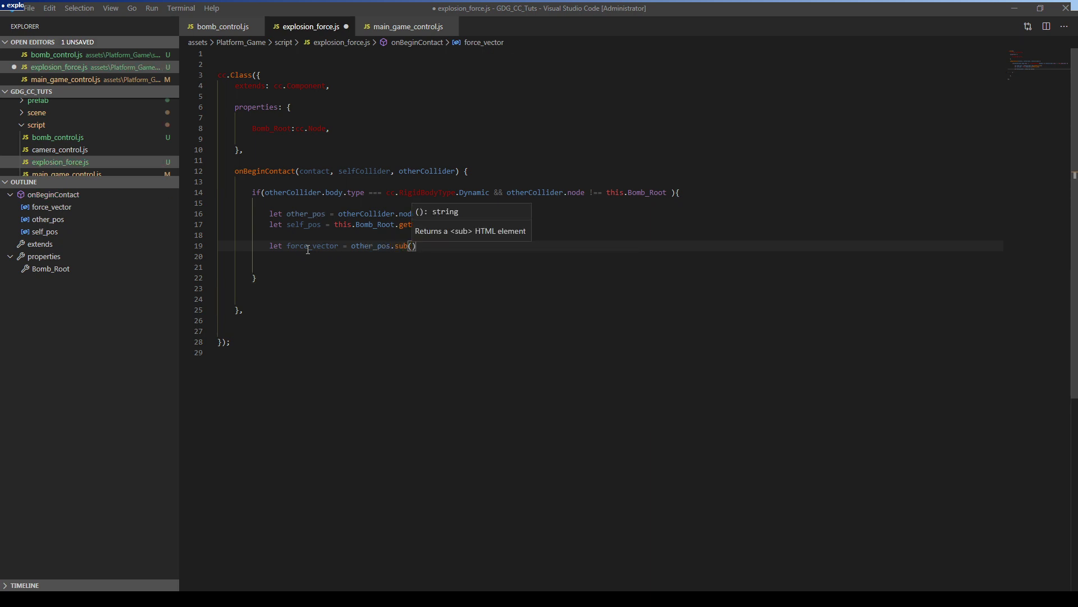
{"action": "type", "text": "self_pos"}
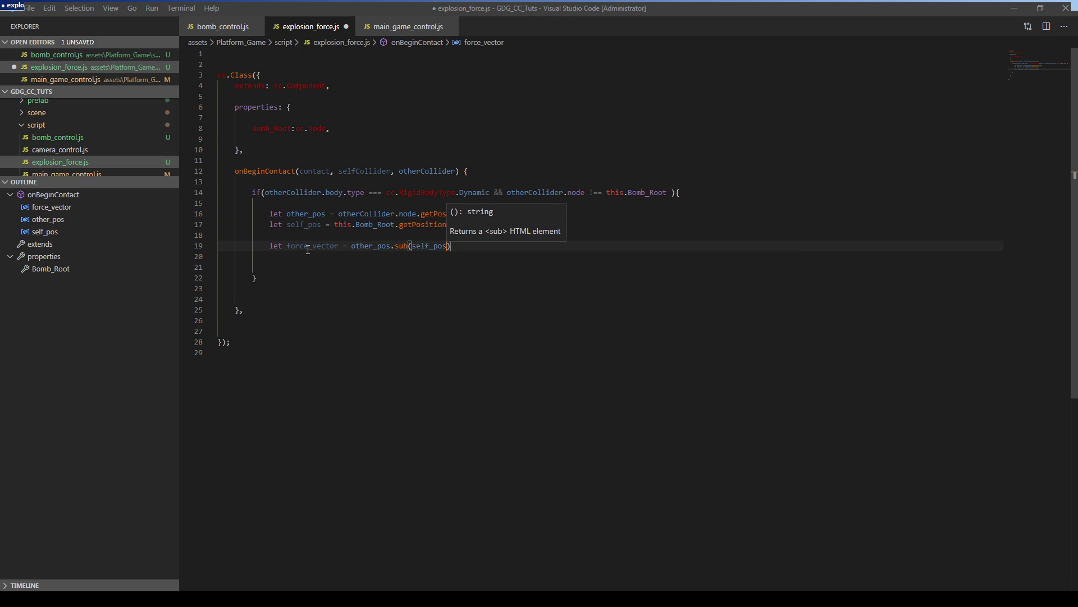
{"action": "type", "text": ");"}
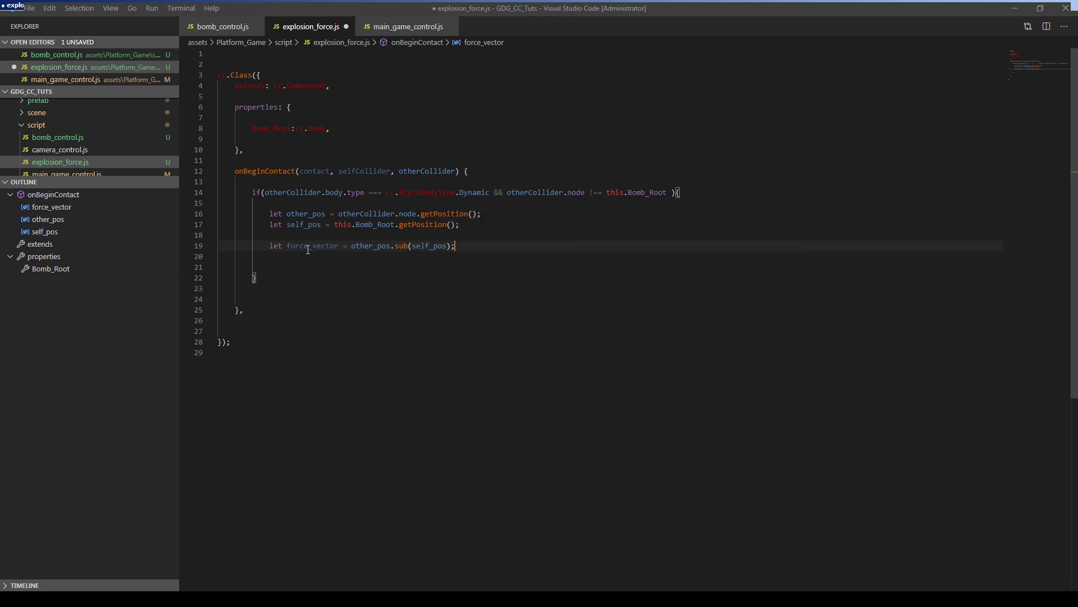
- Examine how the force_vector declaration uses other_pos and self_pos
{"action": "key", "text": "Left"}
{"action": "key", "text": "Left"}
{"action": "key", "text": "Left"}
{"action": "key", "text": "Left"}
{"action": "key", "text": "Left"}
{"action": "key", "text": "Left"}
{"action": "key", "text": "Left"}
{"action": "key", "text": "Left"}
{"action": "key", "text": "Left"}
{"action": "key", "text": "Left"}
{"action": "key", "text": "Left"}
{"action": "key", "text": "Left"}
{"action": "key", "text": "Left"}
{"action": "key", "text": "Left"}
{"action": "key", "text": "Left"}
{"action": "key", "text": "Left"}
{"action": "key", "text": "Left"}
{"action": "key", "text": "Left"}
{"action": "key", "text": "Left"}
{"action": "key", "text": "Left"}
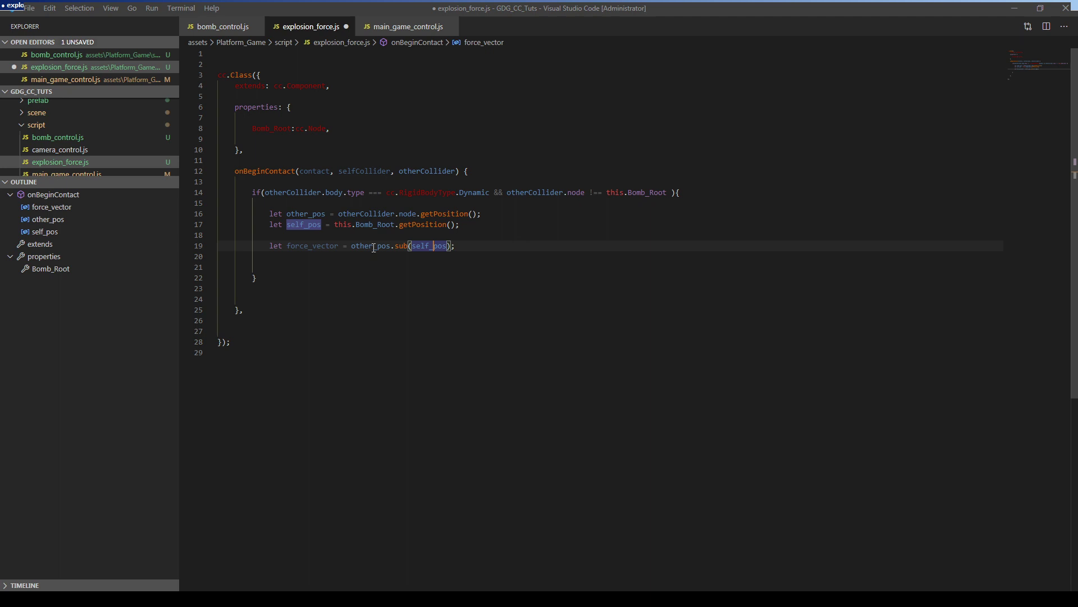
{"action": "double_click", "coordinate": [305, 244]}
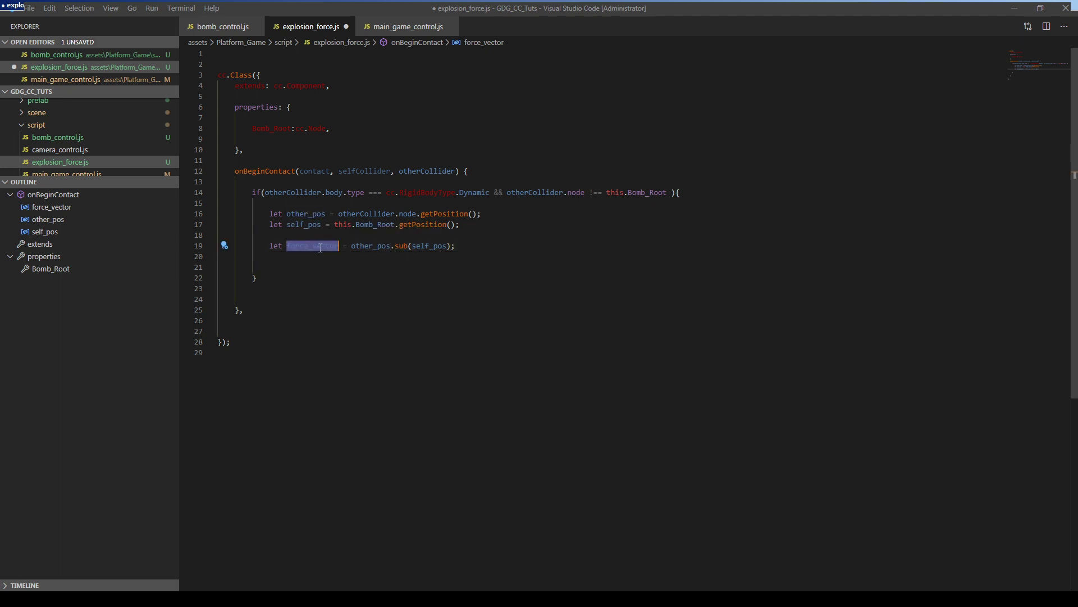
{"action": "double_click", "coordinate": [374, 247]}
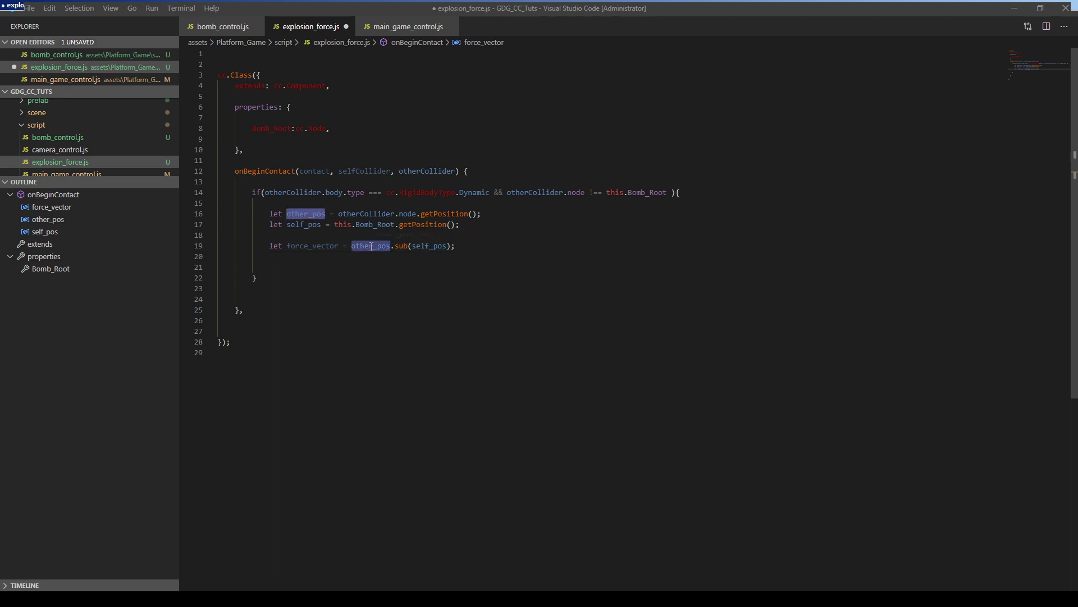
{"action": "double_click", "coordinate": [439, 246]}
- Add force_vector.normalizeSelf(); below the force_vector declaration, separated by a blank line
{"action": "left_click", "coordinate": [474, 249]}
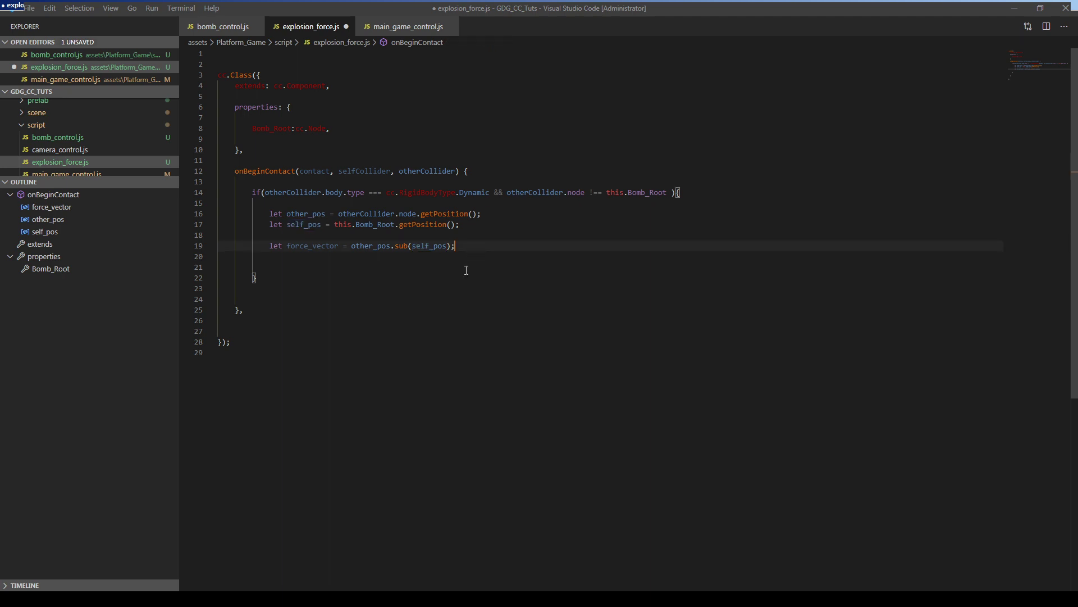
{"action": "key", "text": "Return"}
{"action": "key", "text": "Return"}
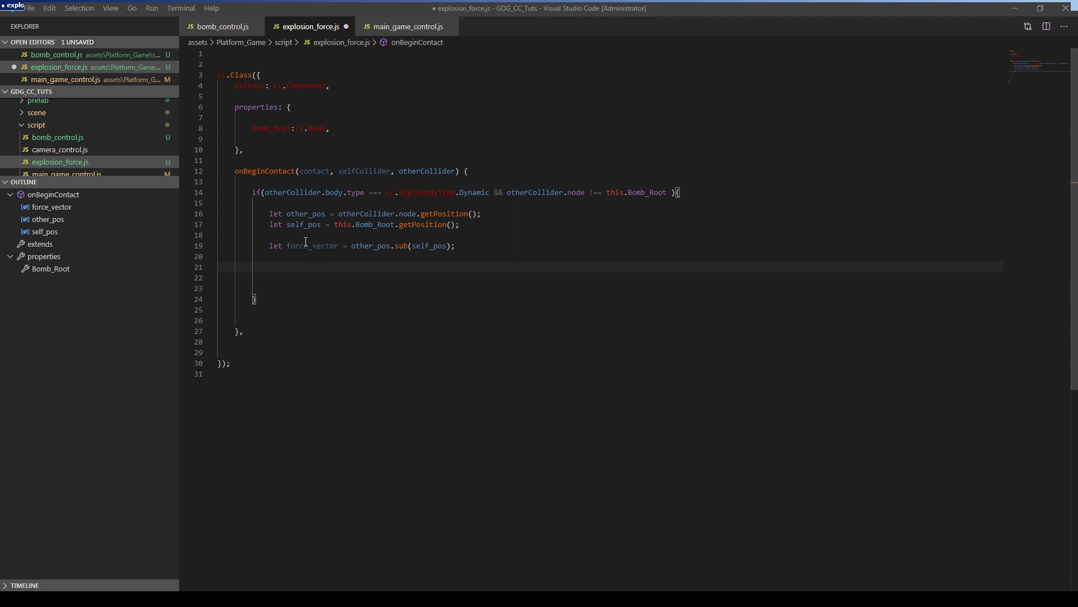
{"action": "double_click", "coordinate": [323, 246]}
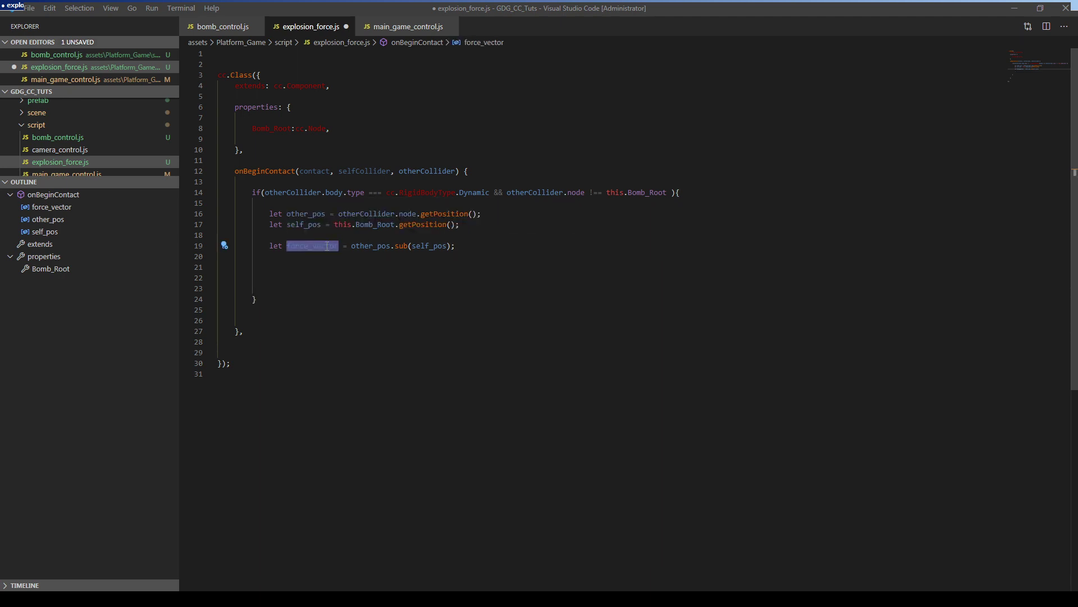
{"action": "key", "text": "Right"}
{"action": "double_click", "coordinate": [314, 247]}
{"action": "left_click", "coordinate": [362, 268]}
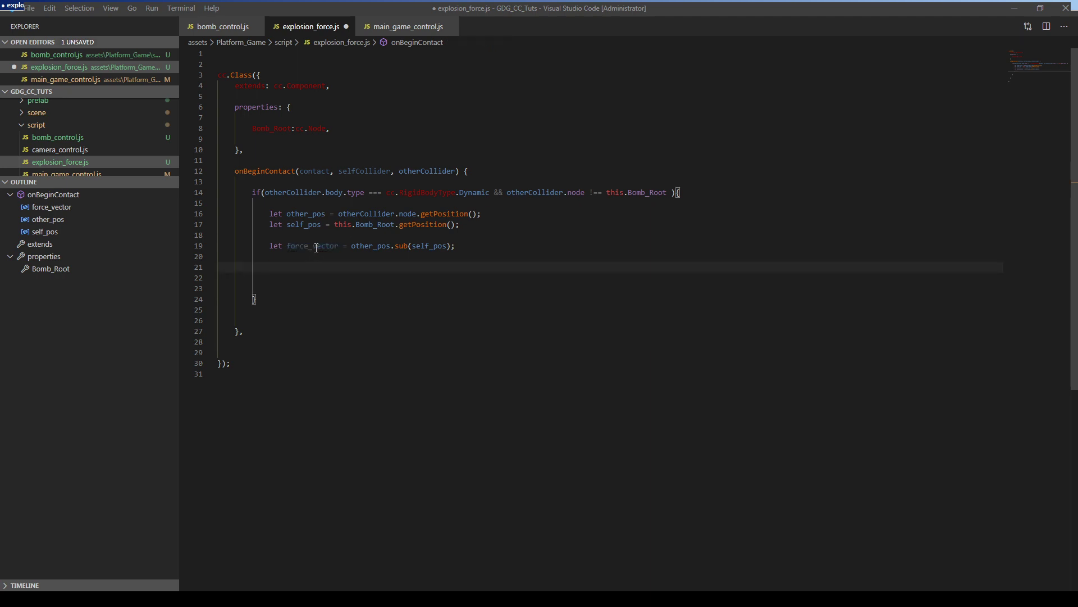
{"action": "double_click", "coordinate": [313, 246]}
{"action": "key", "text": "ctrl+c"}
{"action": "left_click", "coordinate": [363, 267]}
{"action": "key", "text": "ctrl+v"}
{"action": "type", "text": "."}
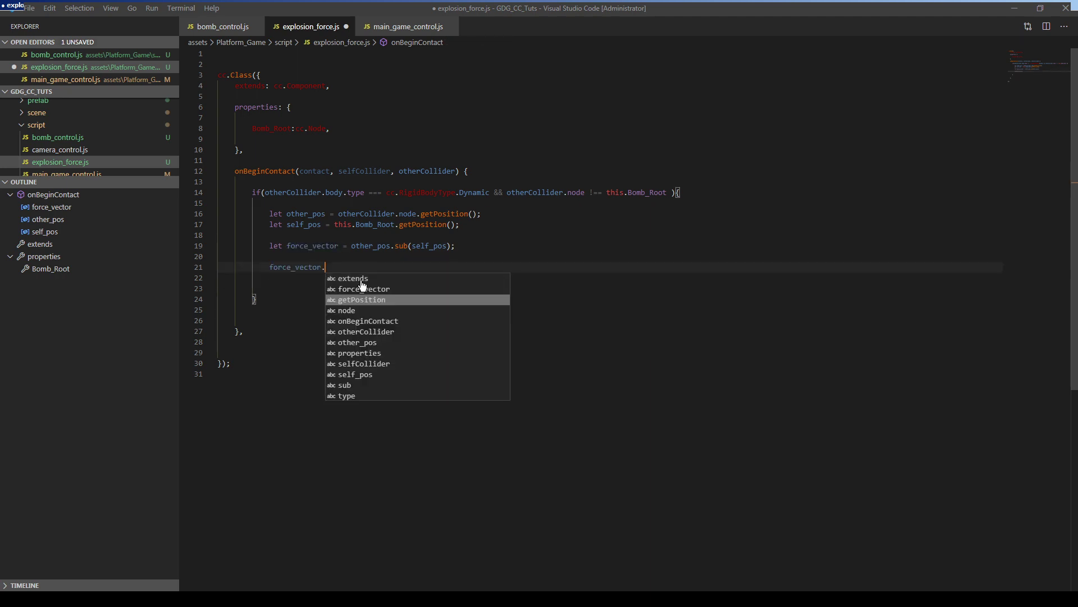
{"action": "type", "text": "normali"}
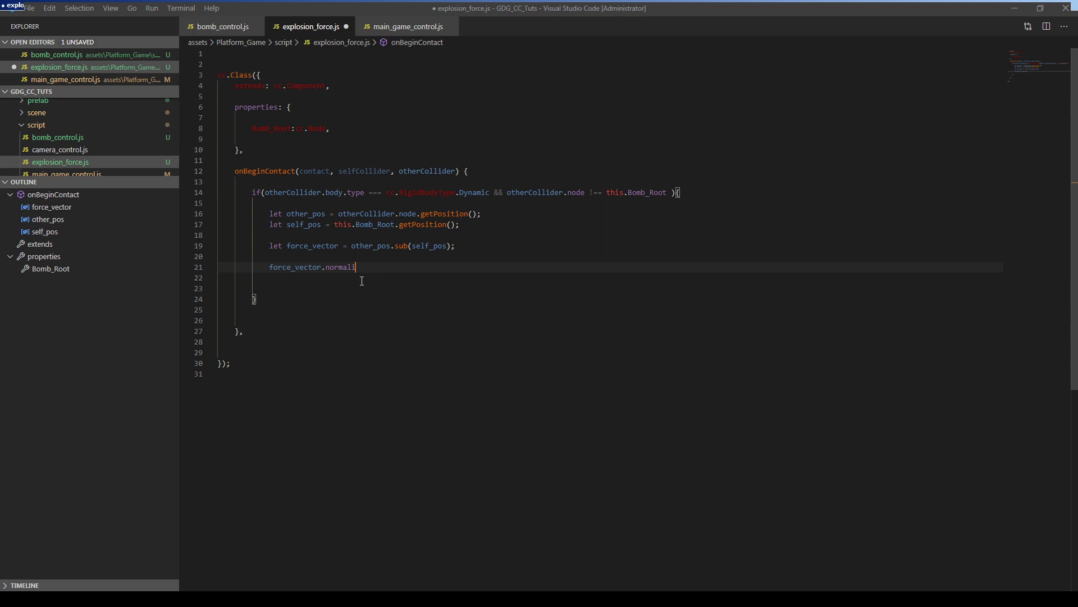
{"action": "type", "text": "zeSelf();"}
- Add force_vector.mulSelf(200000); below the normalizeSelf call, separated by a blank line
{"action": "key", "text": "Return"}
{"action": "key", "text": "Return"}
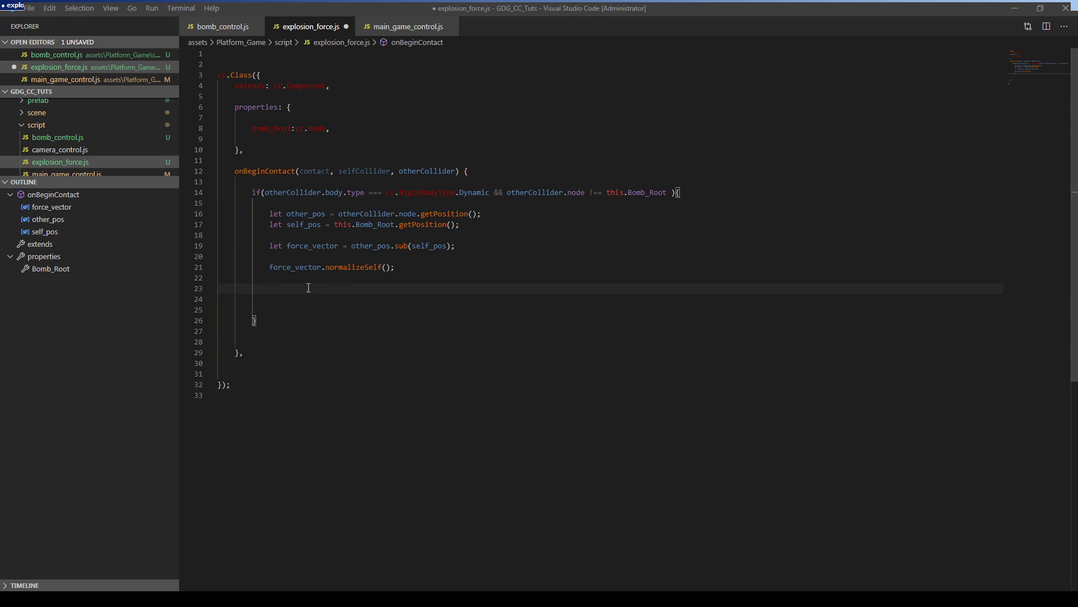
{"action": "type", "text": "orce_vector.mulSelf(200000);"}
- Add otherCollider.body.applyForceToCenter(force_vector); below the mulSelf call, separated by a blank line
{"action": "key", "text": "Return"}
{"action": "key", "text": "Return"}
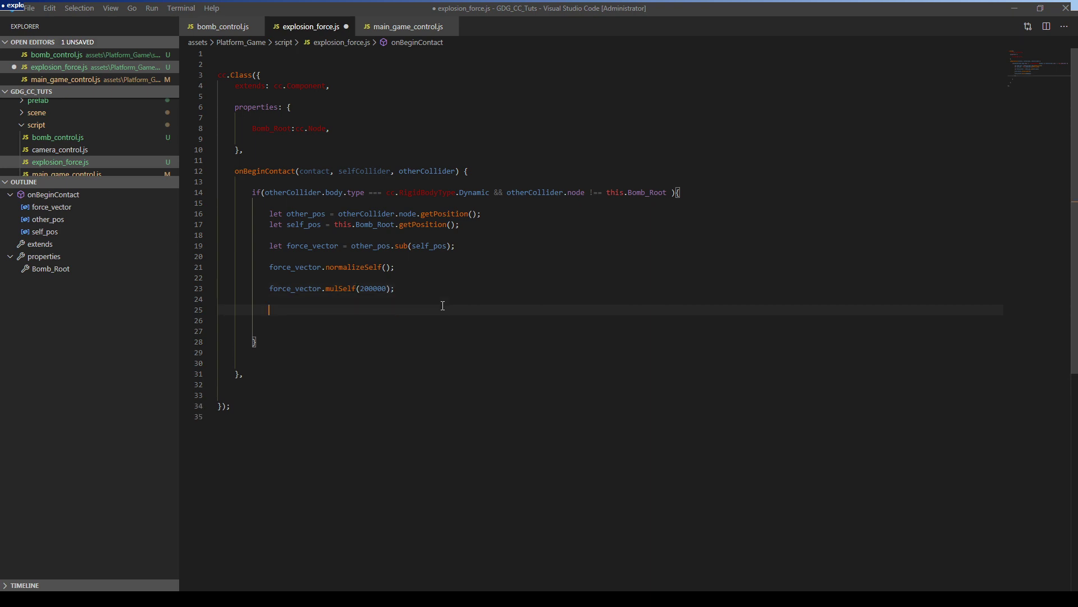
{"action": "type", "text": "other"}
{"action": "key", "text": "Up"}
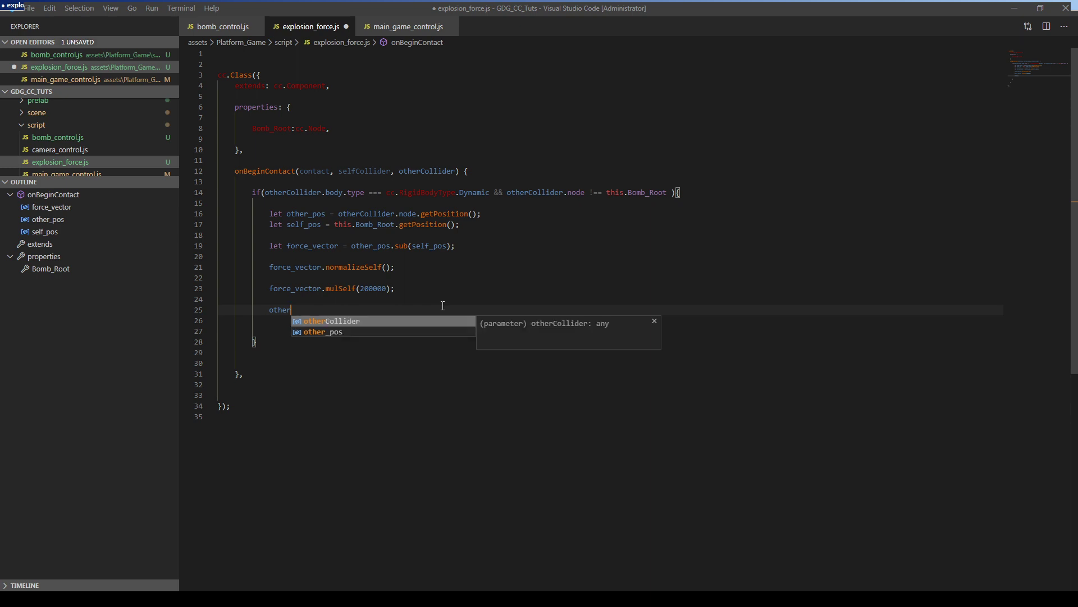
{"action": "key", "text": "Return"}
{"action": "type", "text": ".body"}
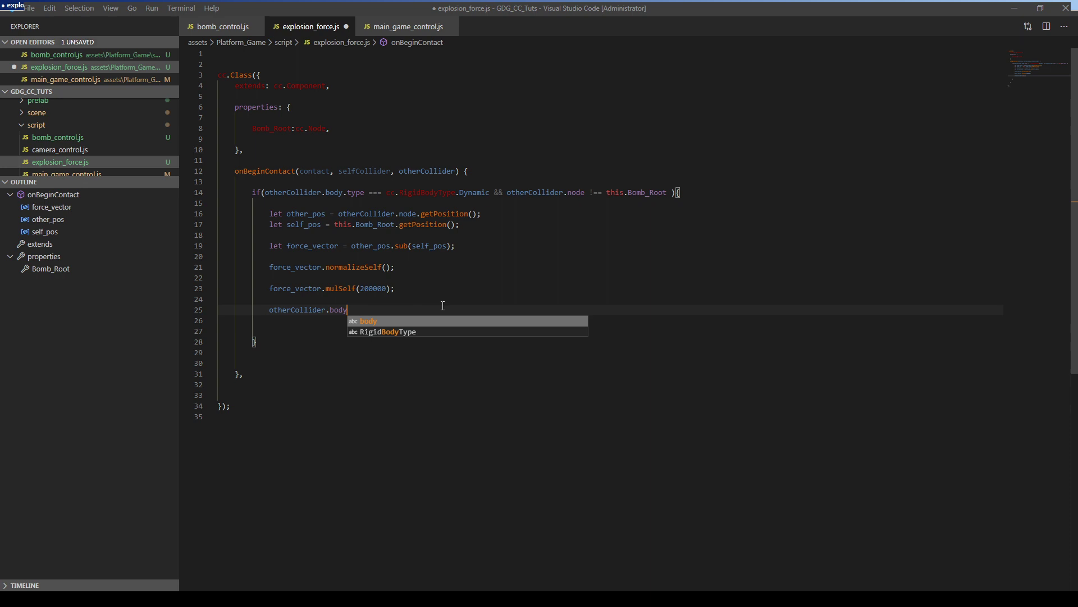
{"action": "type", "text": ".app"}
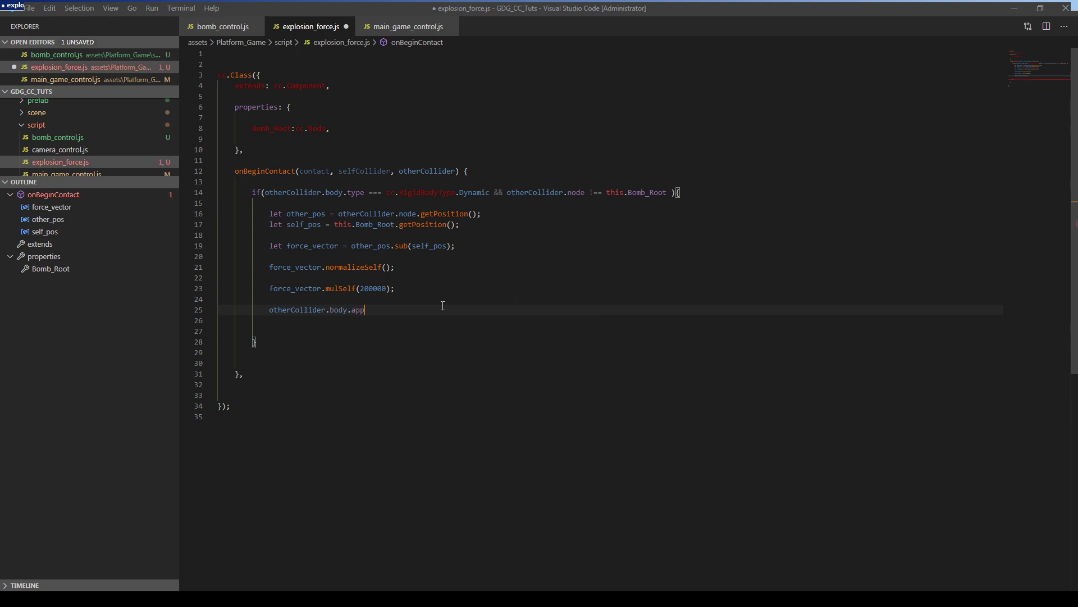
{"action": "type", "text": "lyFor"}
{"action": "type", "text": "(for"}
{"action": "key", "text": "Down"}
{"action": "key", "text": "Down"}
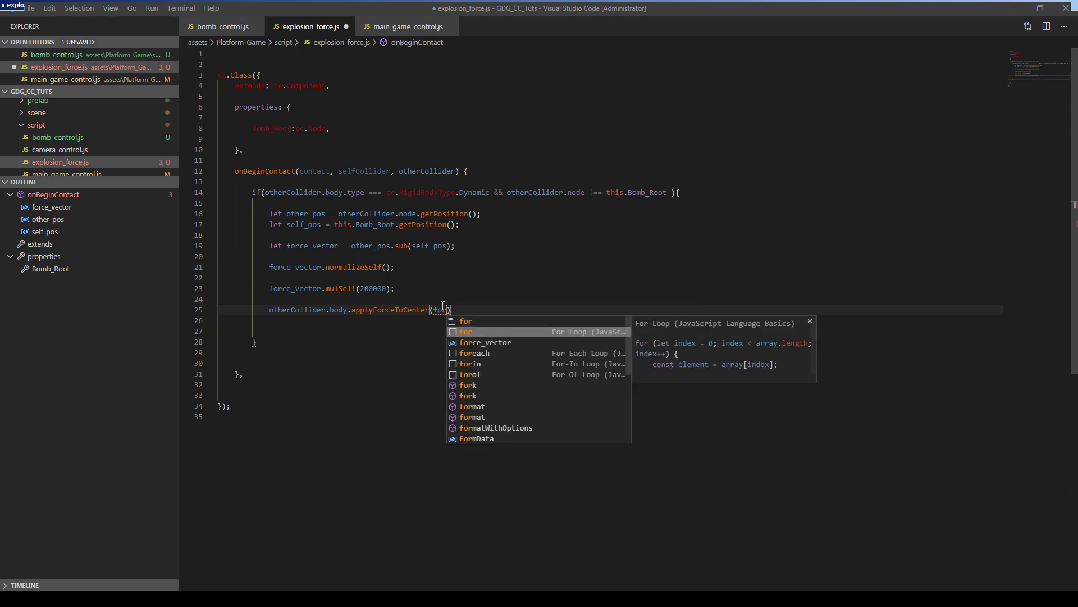
{"action": "key", "text": "Return"}
{"action": "key", "text": "ctrl+z"}
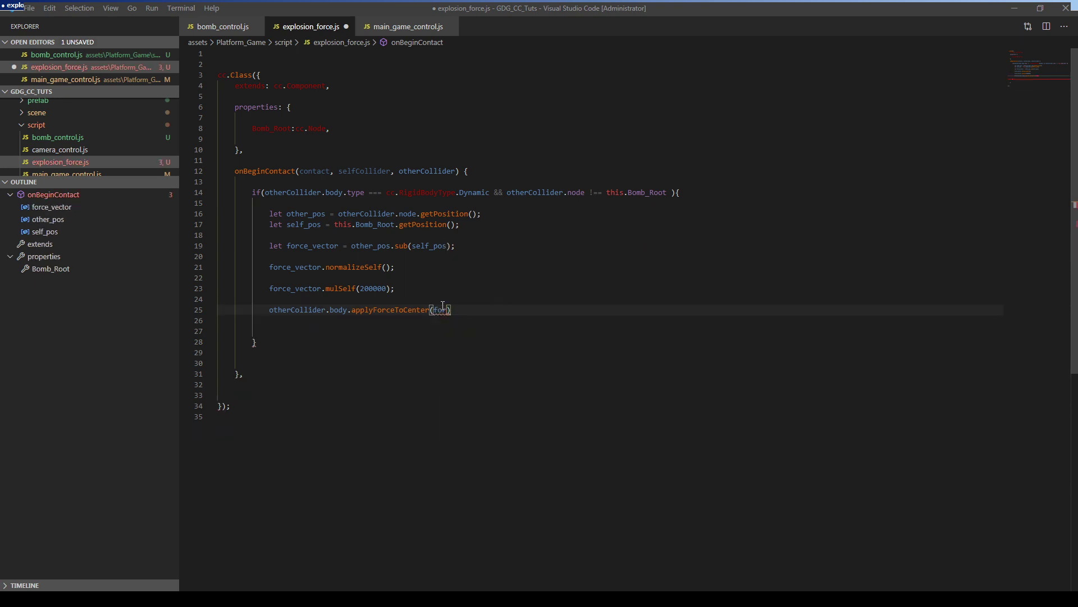
{"action": "type", "text": "ce"}
{"action": "key", "text": "Return"}
{"action": "type", "text": ");"}
{"action": "left_click", "coordinate": [297, 334]}
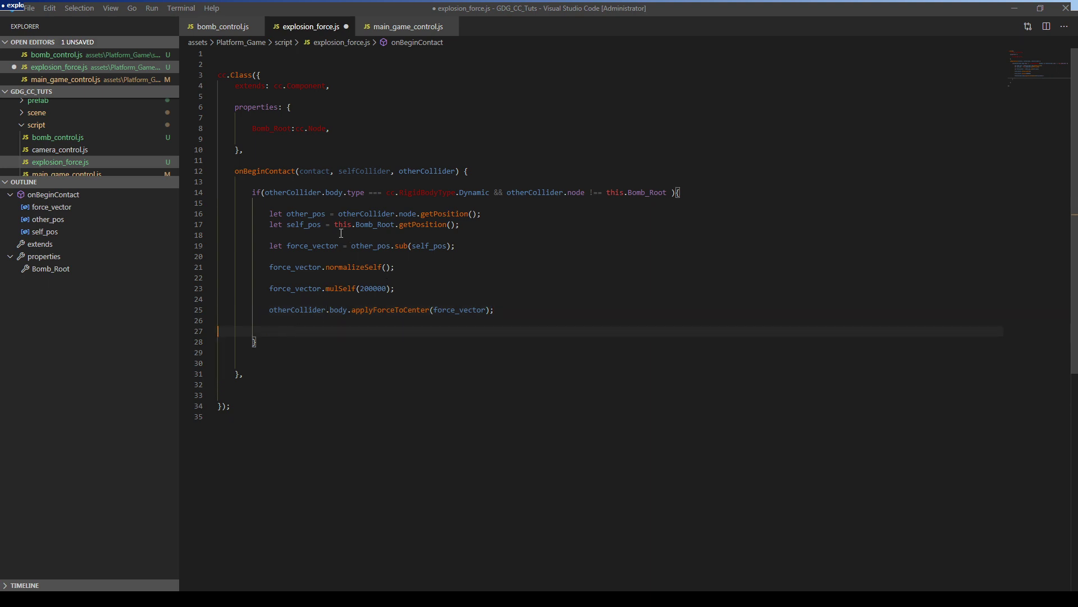
- Examine how other_pos and force_vector are used across the subtraction, normalizeSelf, mulSelf and applyForceToCenter lines
{"action": "left_click", "coordinate": [309, 224]}
{"action": "double_click", "coordinate": [309, 215]}
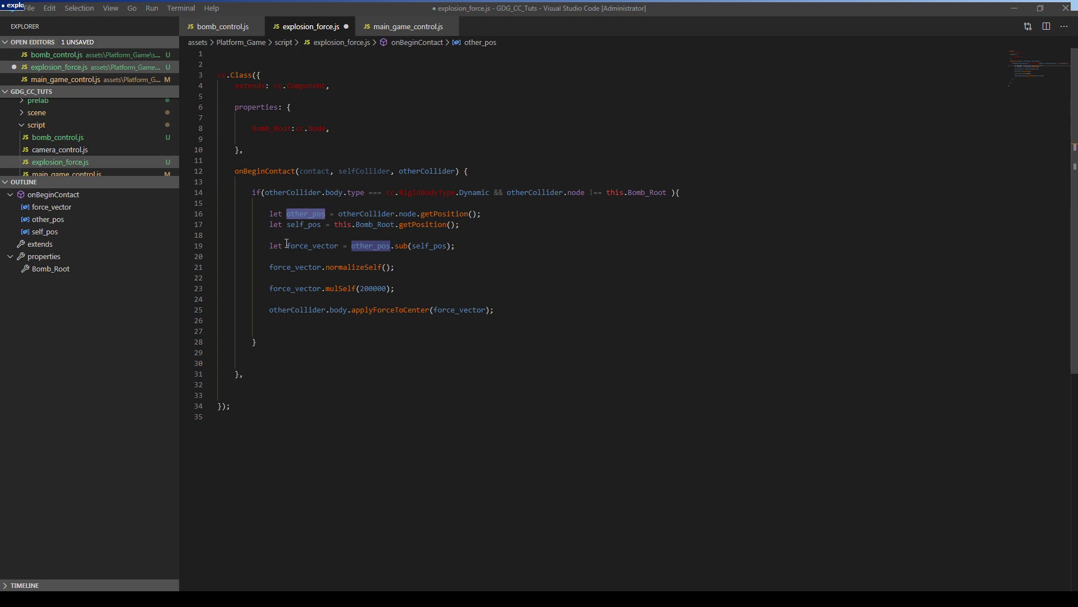
{"action": "double_click", "coordinate": [312, 247]}
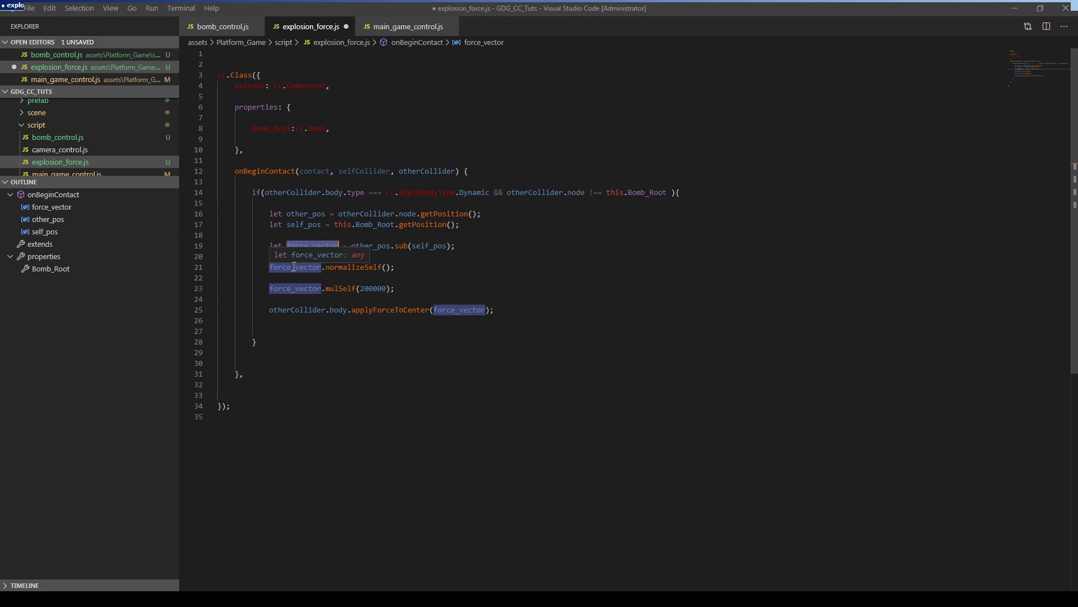
{"action": "left_click", "coordinate": [416, 266]}
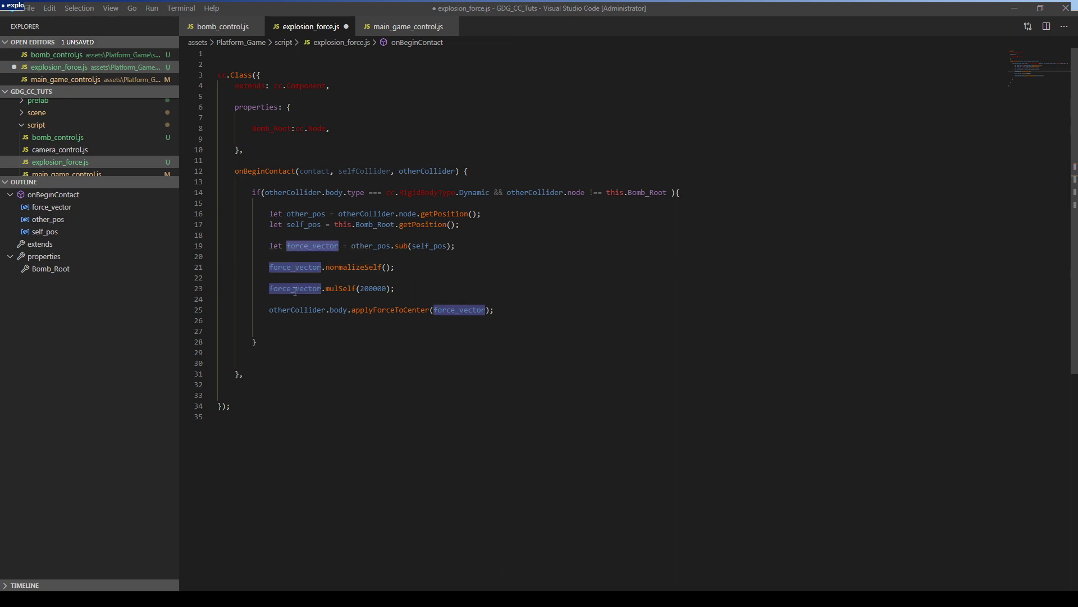
{"action": "left_click", "coordinate": [372, 288]}
{"action": "left_click", "coordinate": [396, 288]}
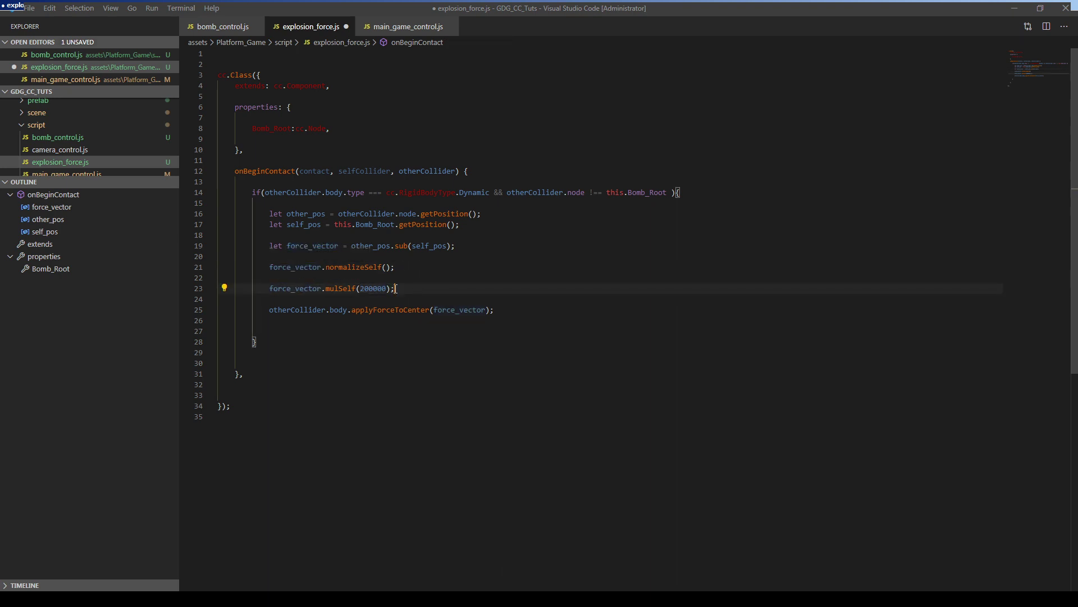
{"action": "left_click", "coordinate": [412, 290]}
- Save explosion_force.js, switch to Cocos Creator and delete all existing Bomb nodes from the scene
{"action": "key", "text": "ctrl+s"}
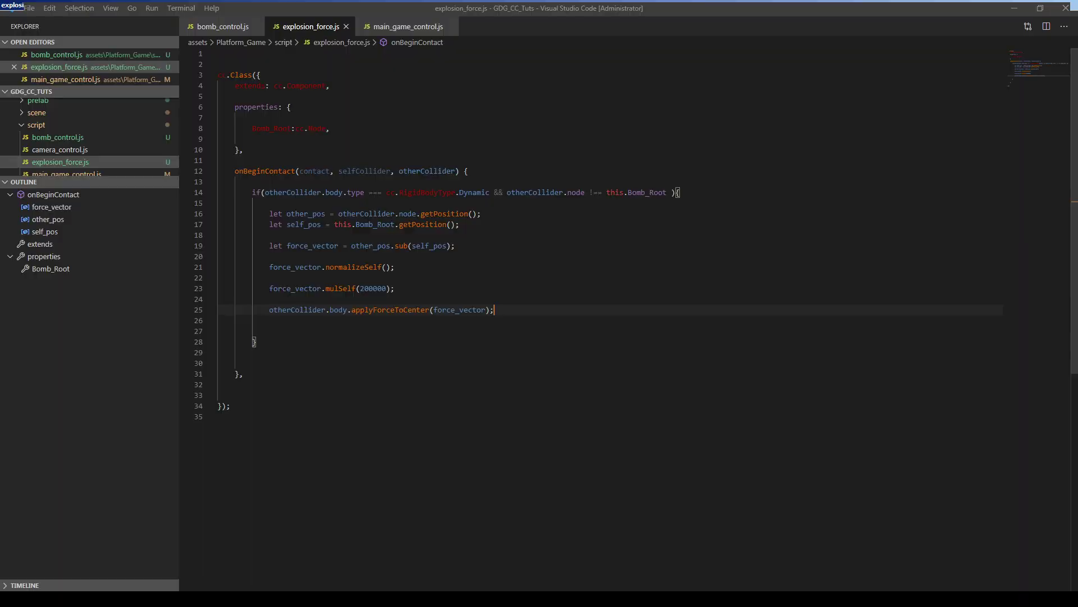
{"action": "key", "text": "alt+Tab"}
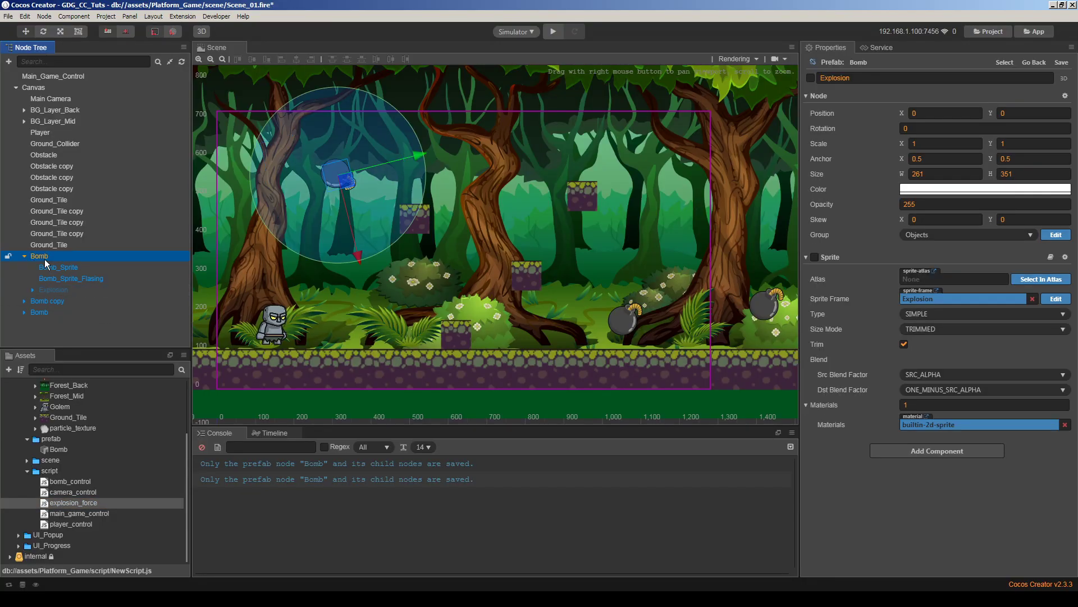
{"action": "left_click", "coordinate": [44, 257]}
{"action": "key", "text": "Delete"}
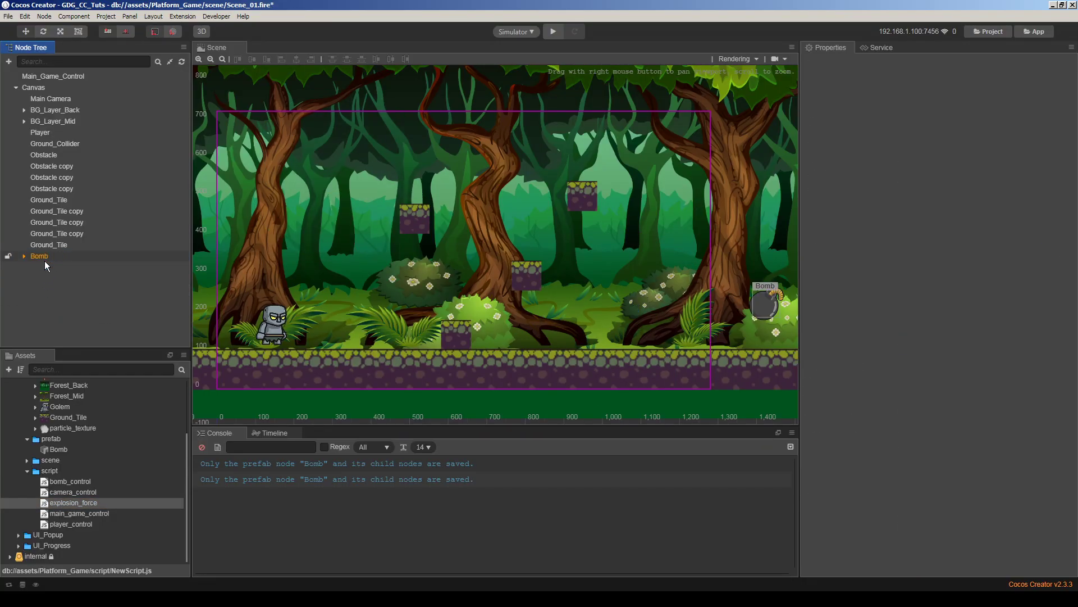
{"action": "left_click", "coordinate": [43, 257]}
{"action": "key", "text": "Delete"}
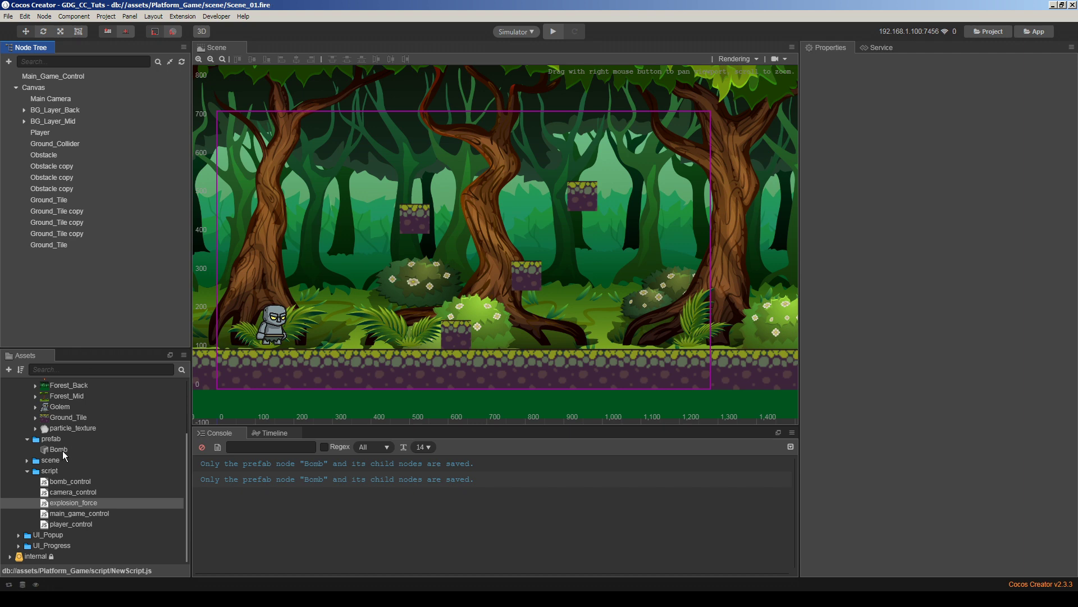
- Open the Bomb prefab for editing and check the Explosion_Force node's collider settings and Bomb_Root reference
{"action": "double_click", "coordinate": [59, 450]}
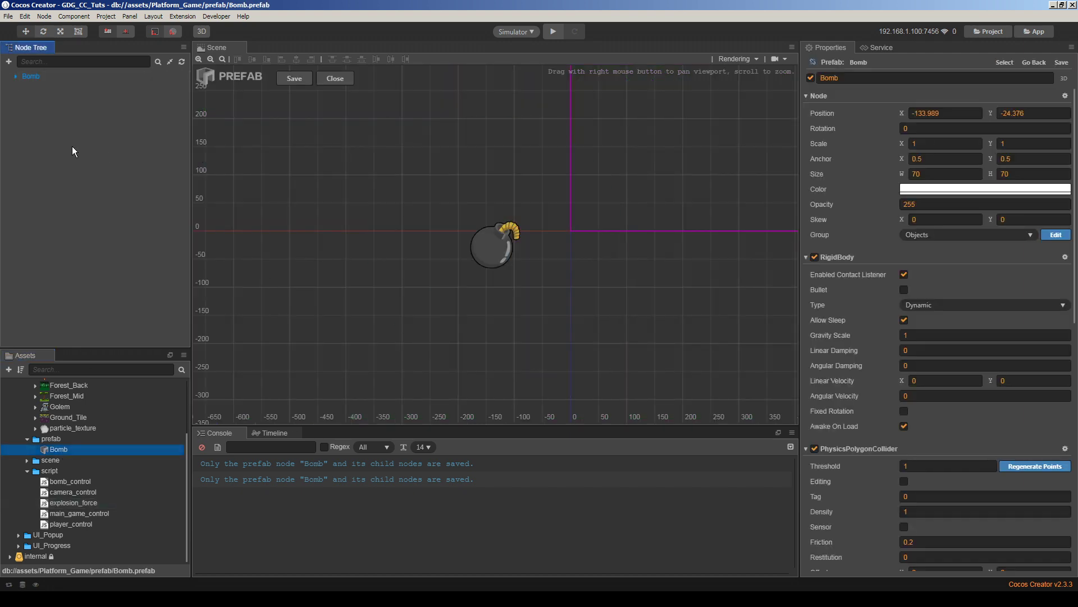
{"action": "left_click", "coordinate": [16, 76]}
{"action": "left_click", "coordinate": [40, 110]}
{"action": "left_click", "coordinate": [24, 110]}
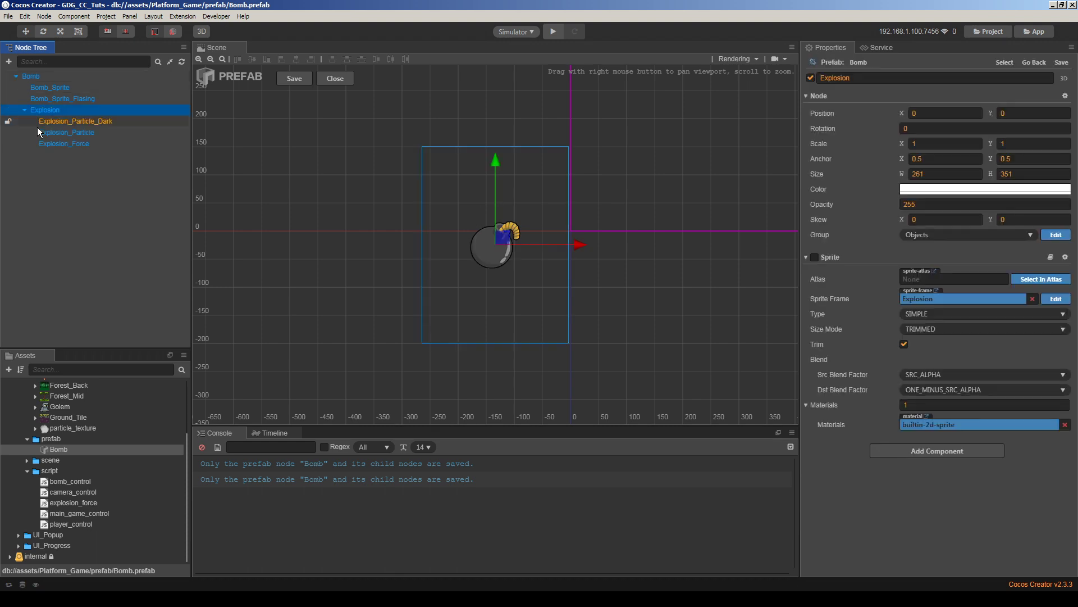
{"action": "left_click", "coordinate": [49, 143]}
{"action": "scroll", "coordinate": [876, 353], "scroll_direction": "down", "scroll_amount": 3}
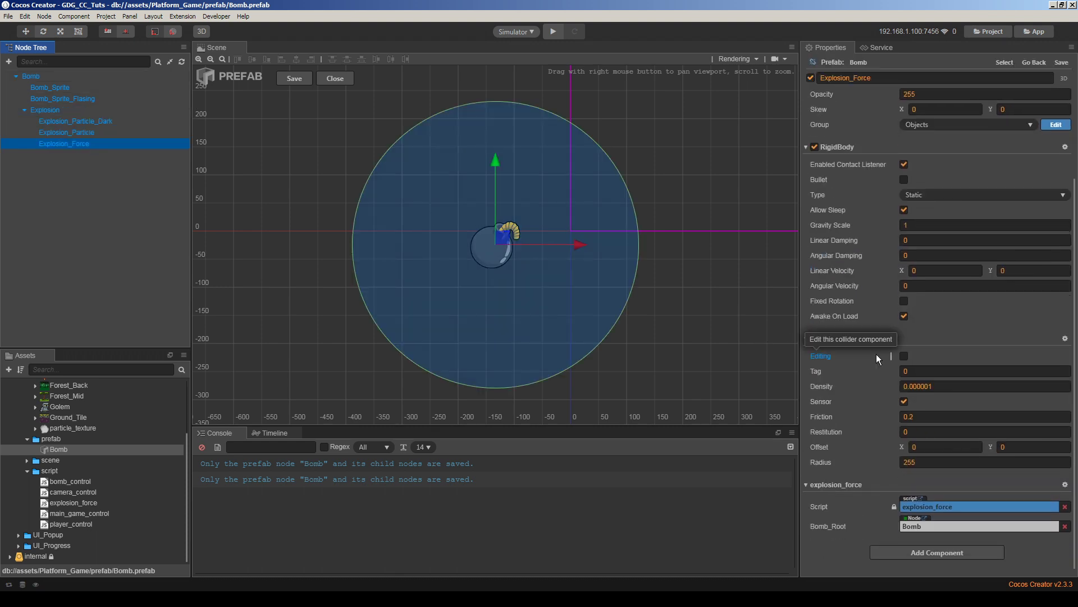
{"action": "left_click", "coordinate": [977, 526]}
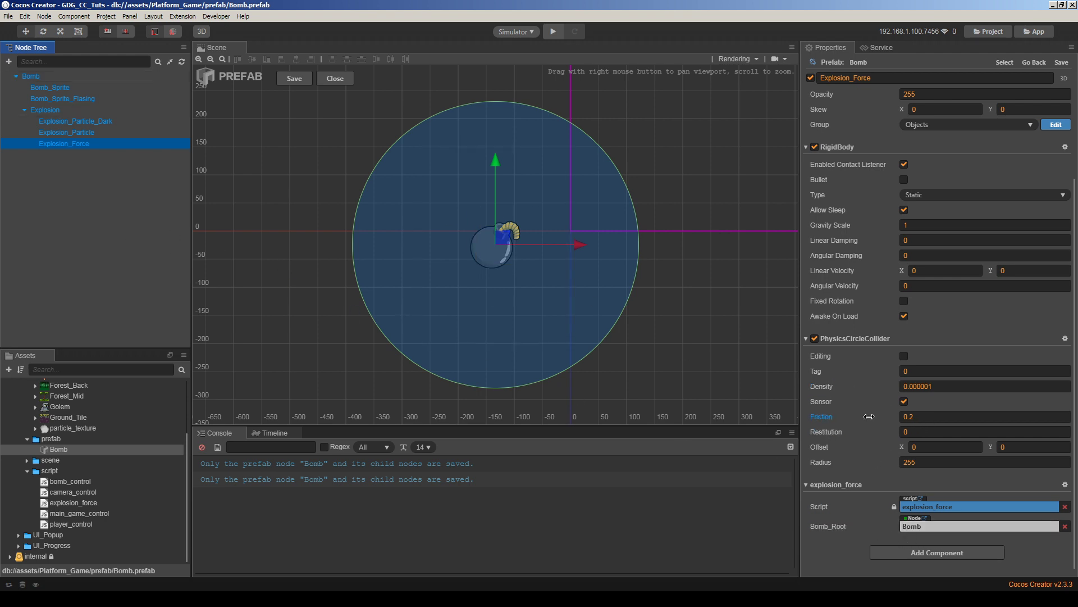
{"action": "scroll", "coordinate": [869, 416], "scroll_direction": "up", "scroll_amount": 3}
- Deactivate the Explosion node in the Bomb prefab, save the prefab and close its editor
{"action": "left_click", "coordinate": [31, 75]}
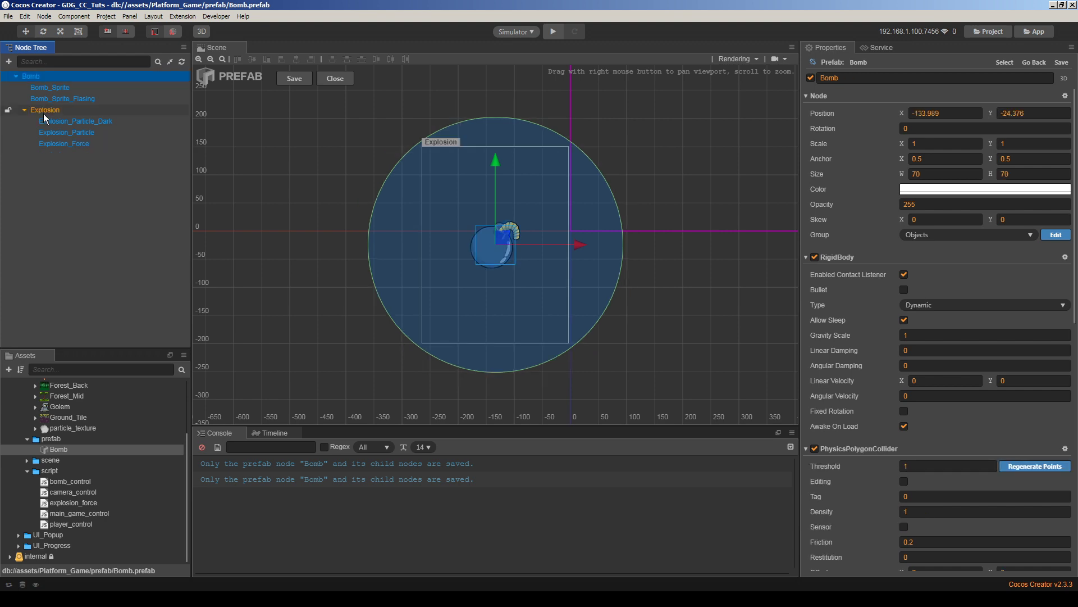
{"action": "left_click", "coordinate": [45, 110]}
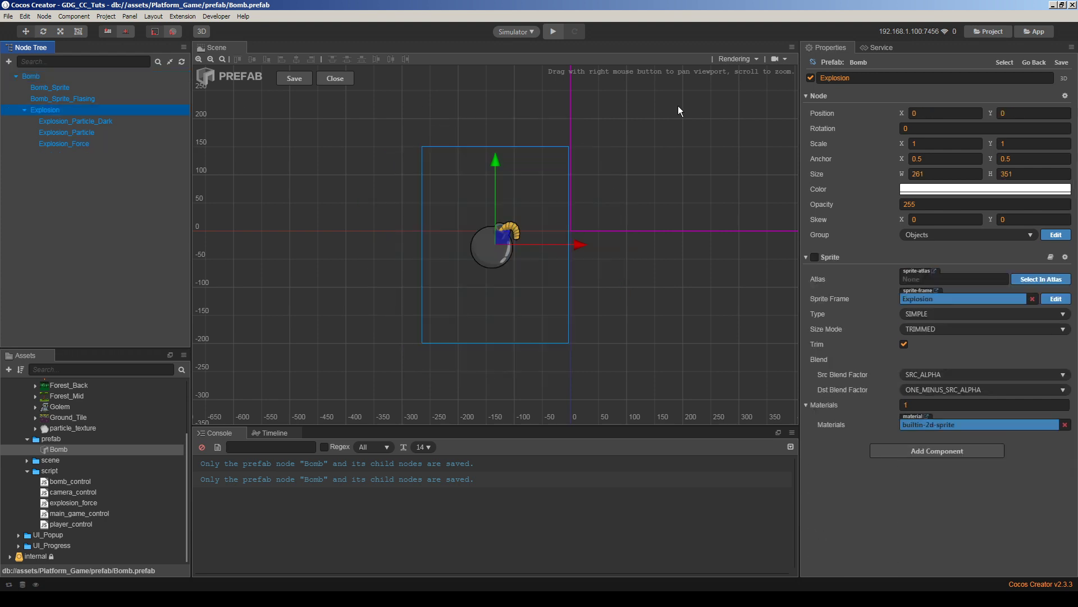
{"action": "left_click", "coordinate": [811, 78]}
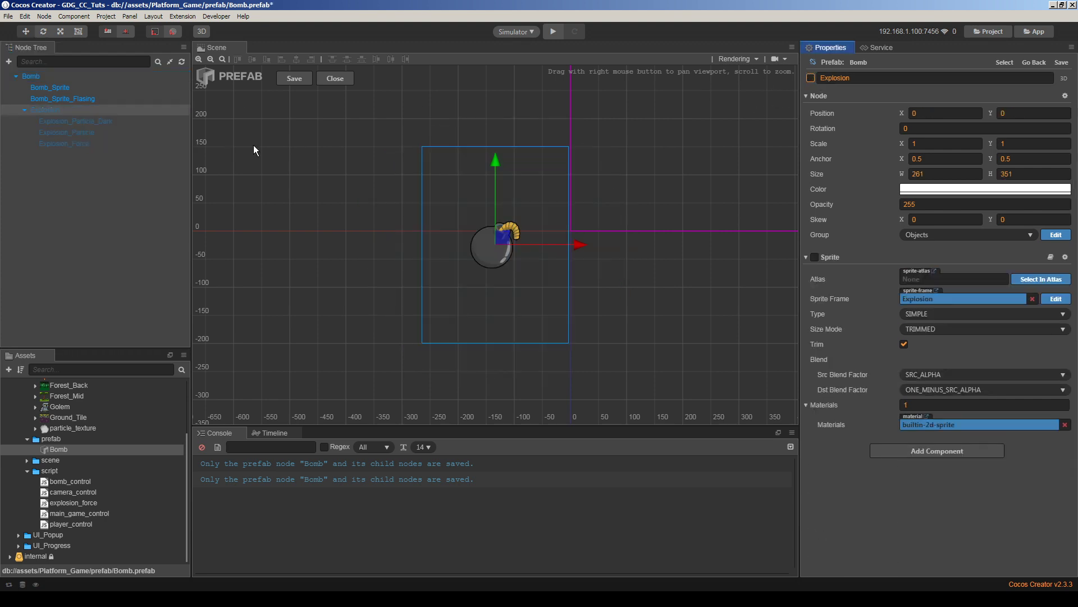
{"action": "left_click", "coordinate": [116, 198]}
{"action": "key", "text": "ctrl+s"}
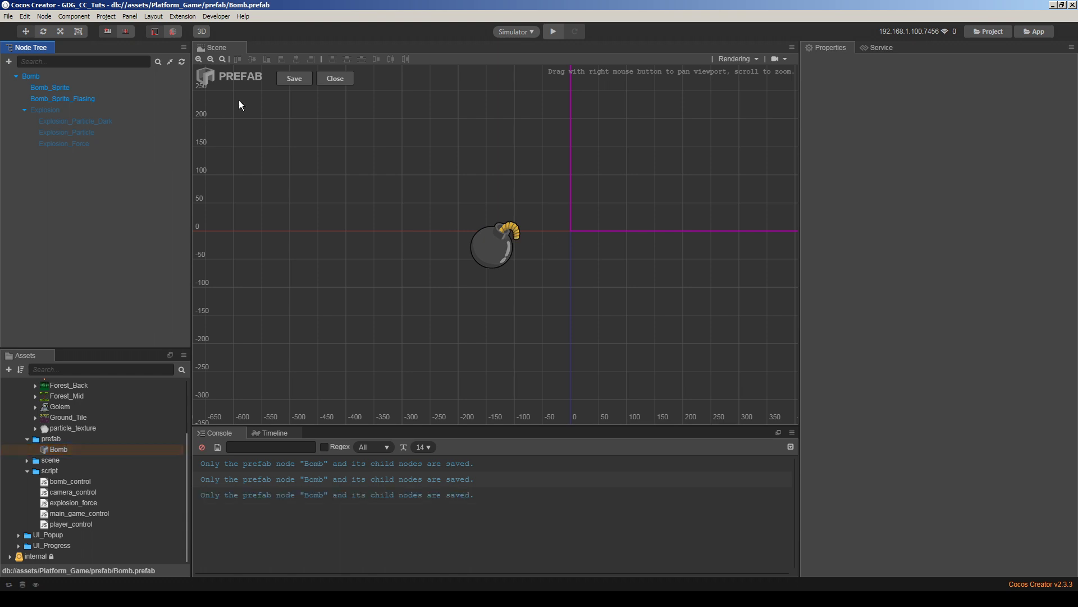
{"action": "left_click", "coordinate": [294, 78]}
{"action": "left_click", "coordinate": [335, 78]}
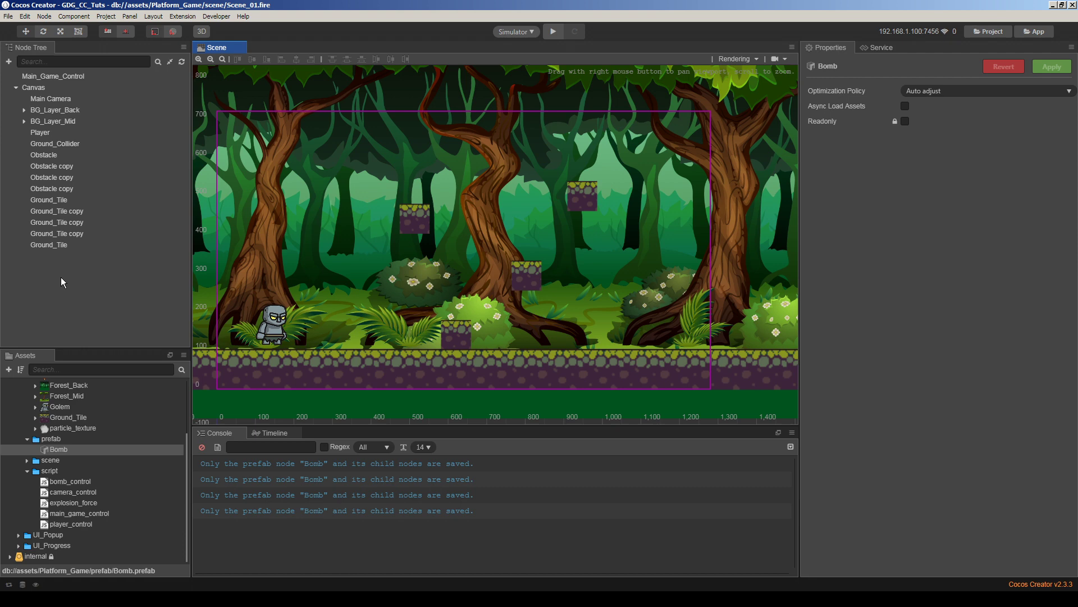
- Place three Bomb prefab instances in the scene at about (604, 223), (1185, 177) and (1674, 149)
{"action": "left_click_drag", "start_coordinate": [50, 450], "coordinate": [454, 303]}
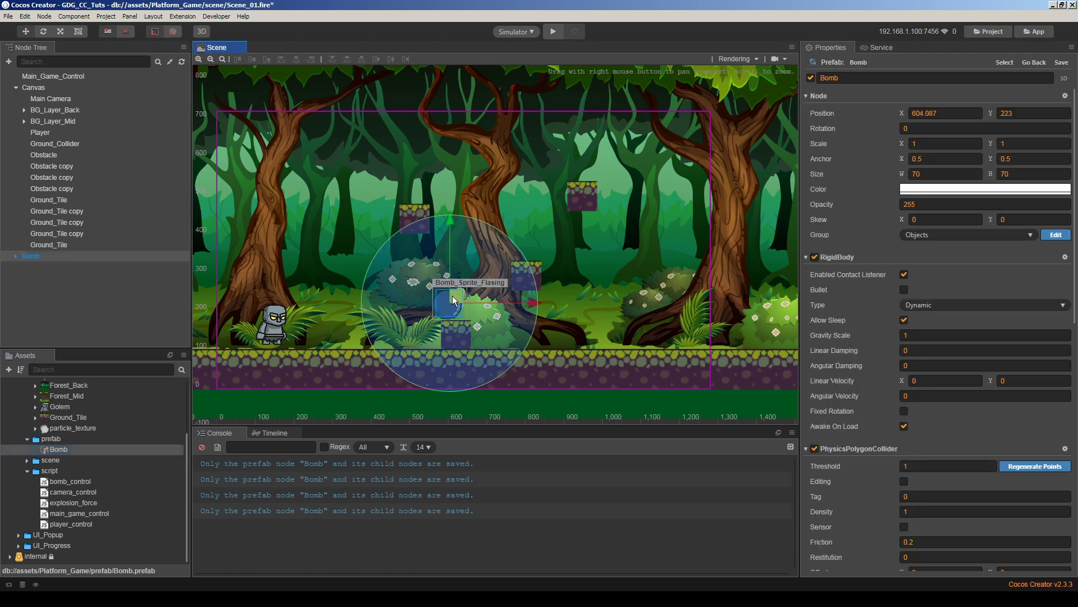
{"action": "left_click_drag", "start_coordinate": [59, 449], "coordinate": [673, 320]}
{"action": "right_click_drag", "start_coordinate": [694, 312], "coordinate": [561, 301]}
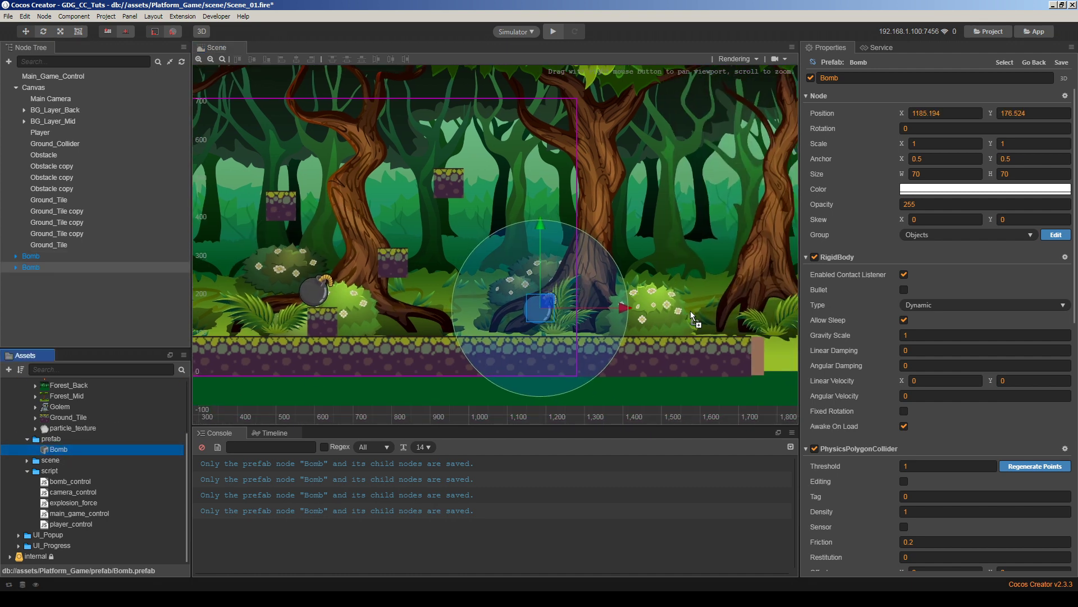
{"action": "left_click_drag", "start_coordinate": [691, 315], "coordinate": [728, 317]}
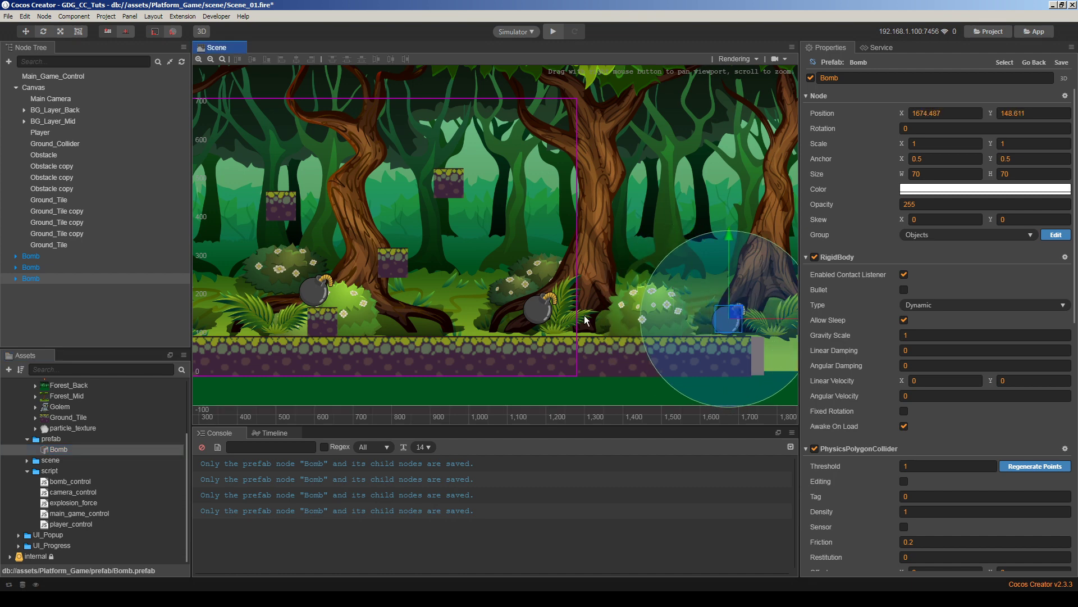
{"action": "right_click_drag", "start_coordinate": [535, 311], "coordinate": [416, 302]}
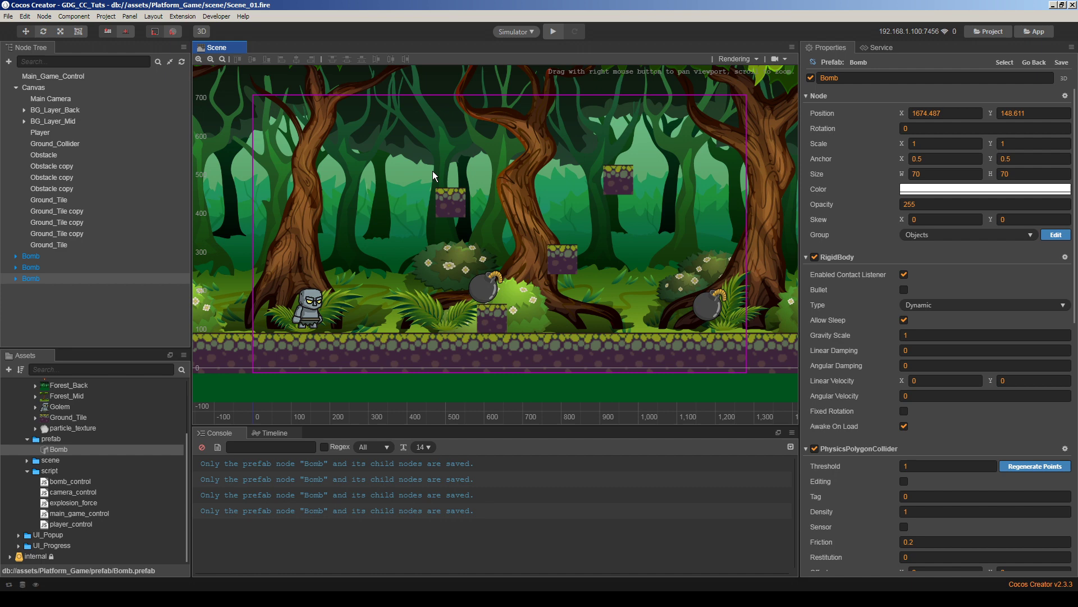
- Run the game in the simulator, move and jump the player past the three bombs to test the explosion force, and close it
{"action": "left_click", "coordinate": [552, 35]}
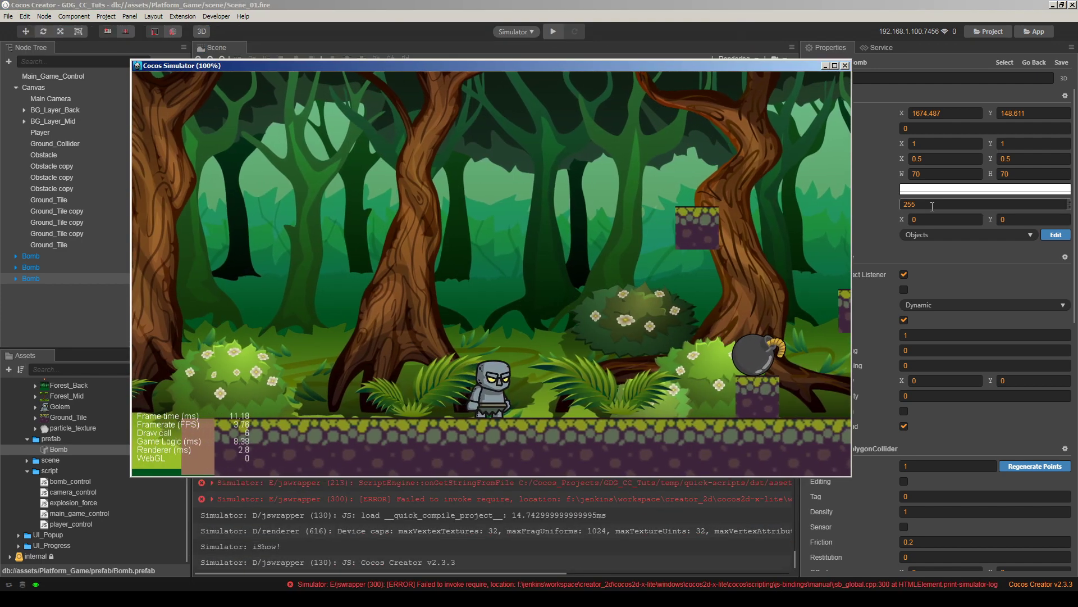
{"action": "key", "text": "Right"}
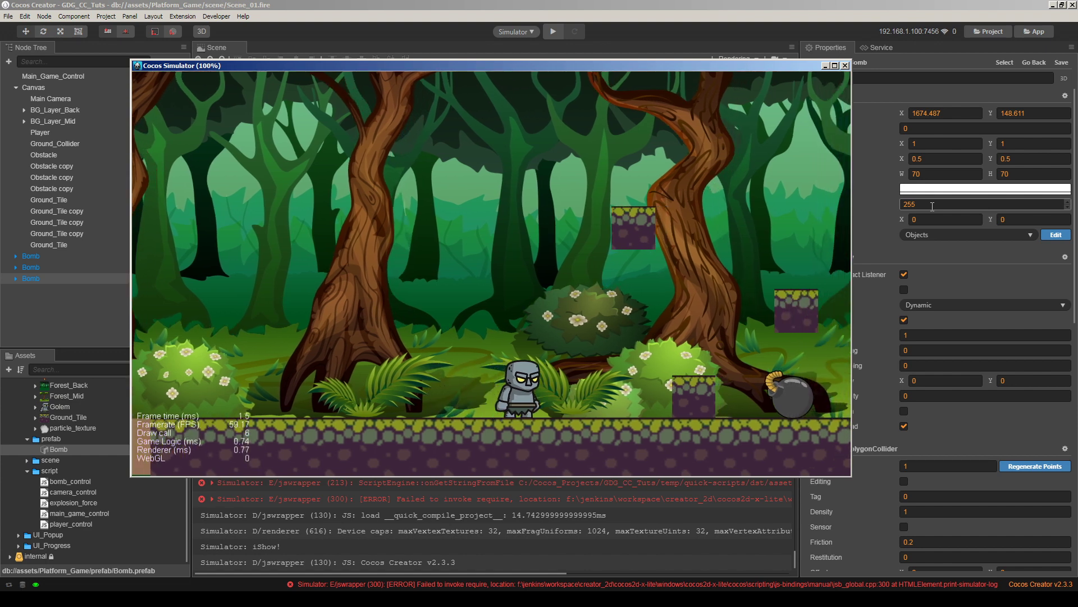
{"action": "key", "text": "Up"}
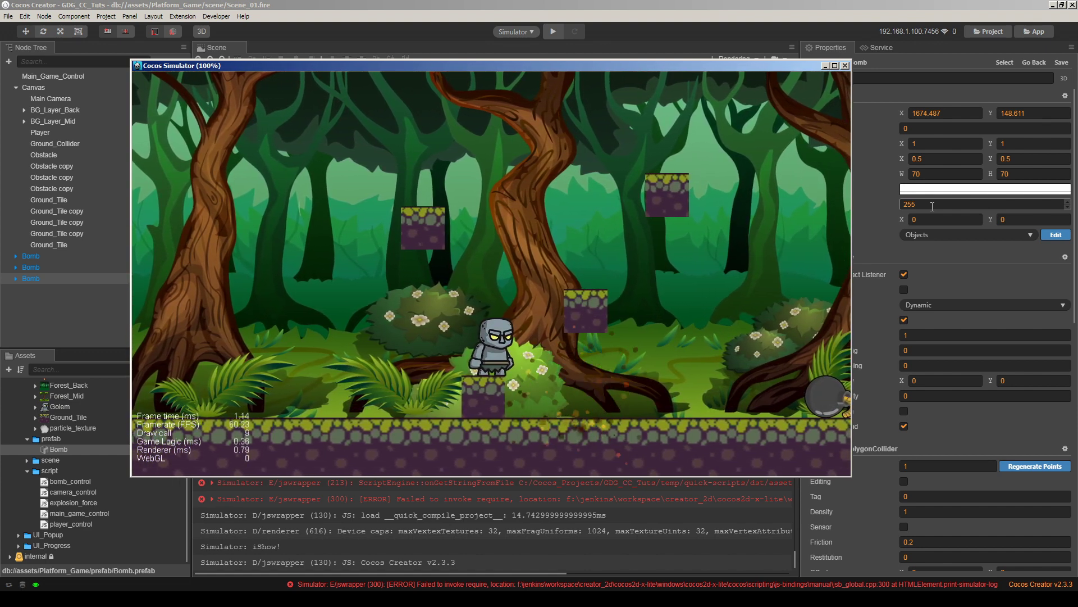
{"action": "key", "text": "Right"}
{"action": "key", "text": "Up"}
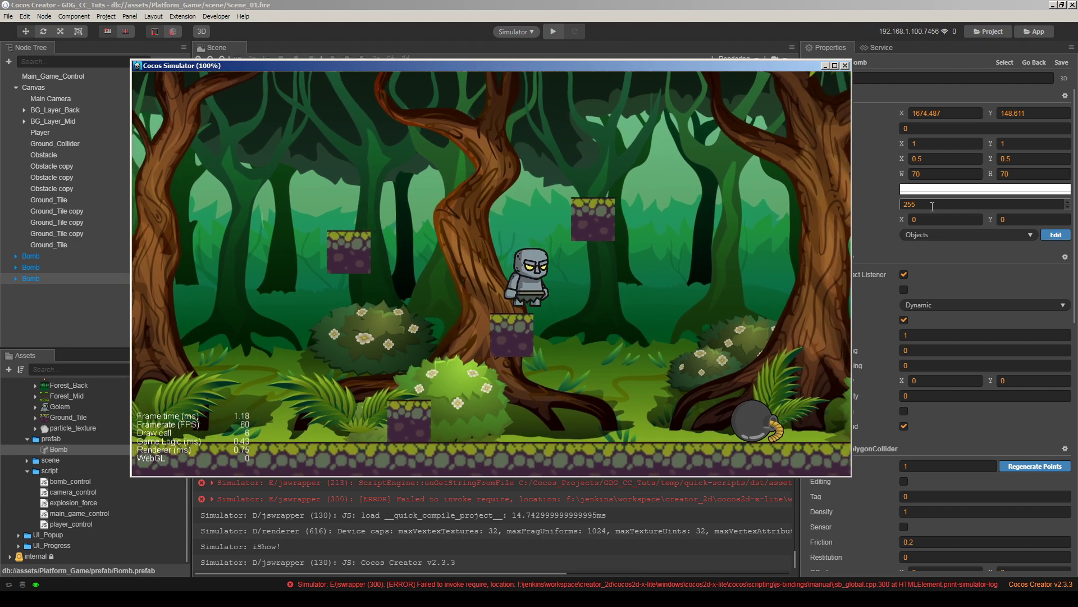
{"action": "key", "text": "Right"}
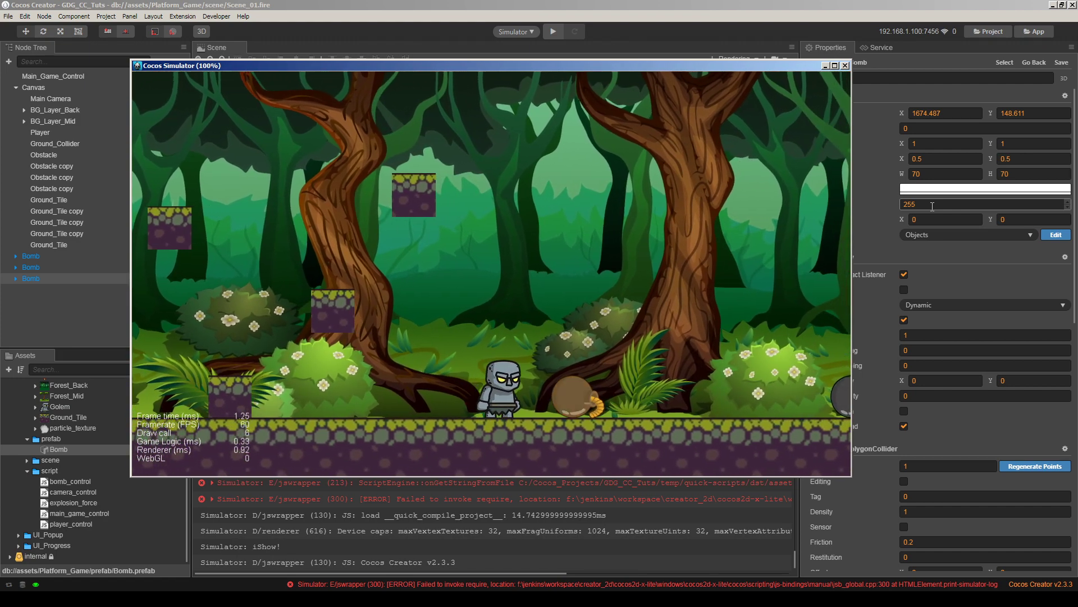
{"action": "key", "text": "Right"}
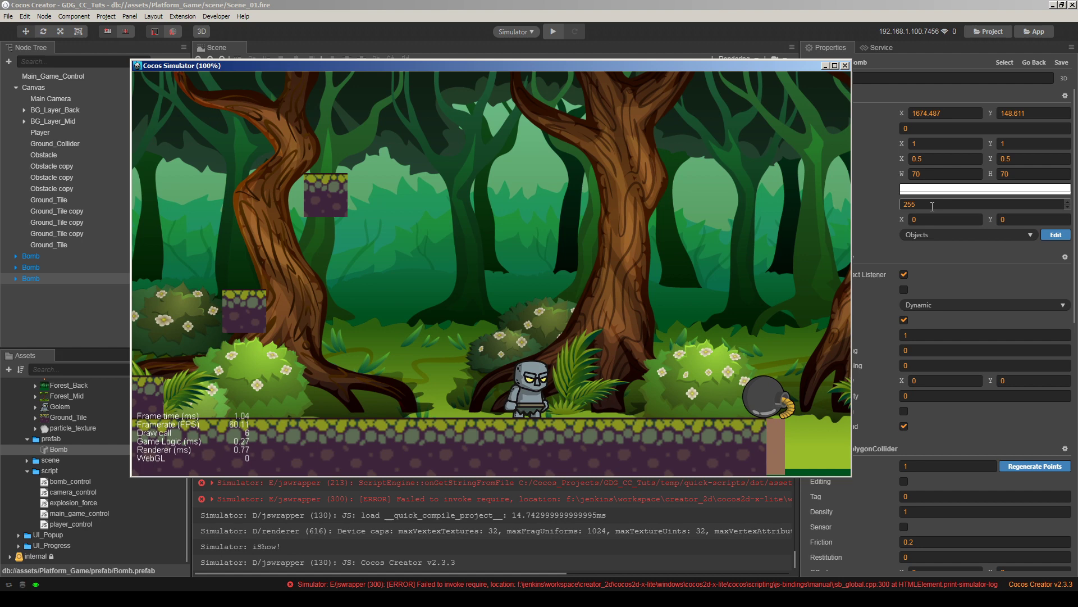
{"action": "key", "text": "Right"}
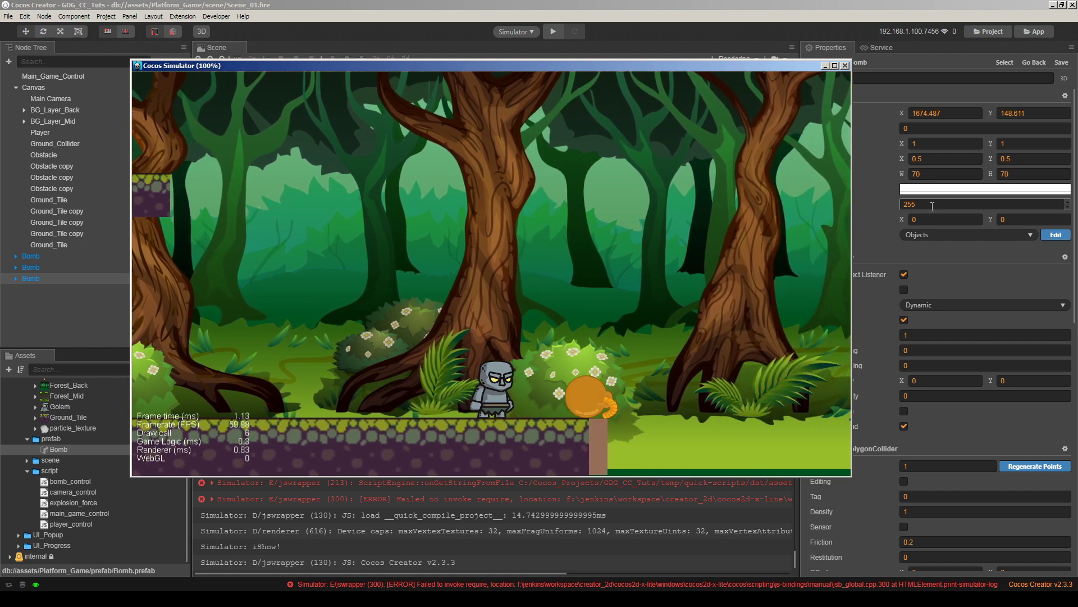
{"action": "left_click", "coordinate": [845, 66]}
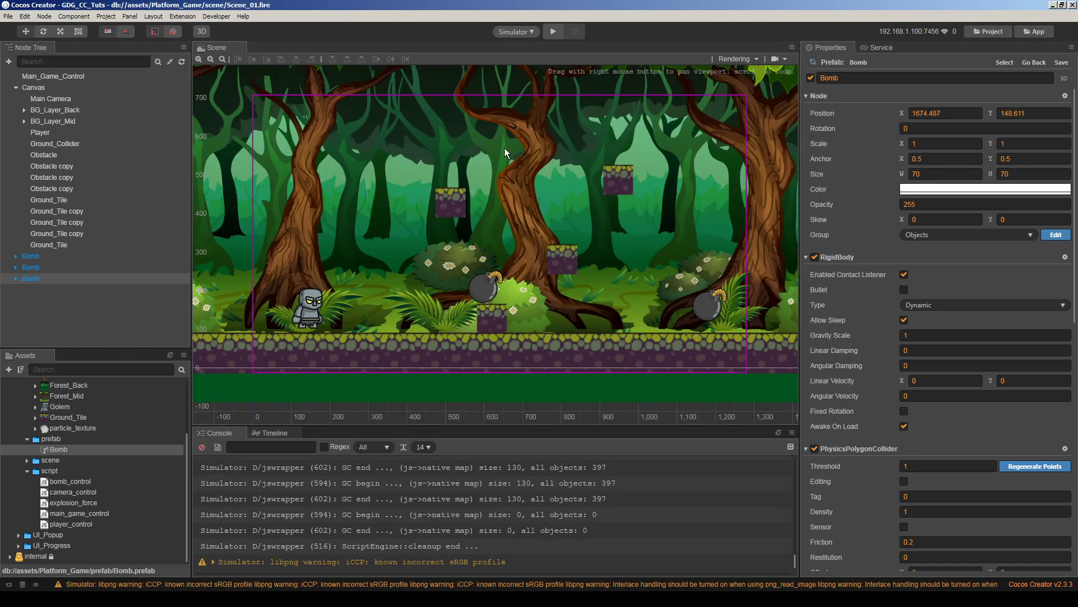
- Inspect the Player node's RigidBody settings
{"action": "left_click", "coordinate": [77, 311]}
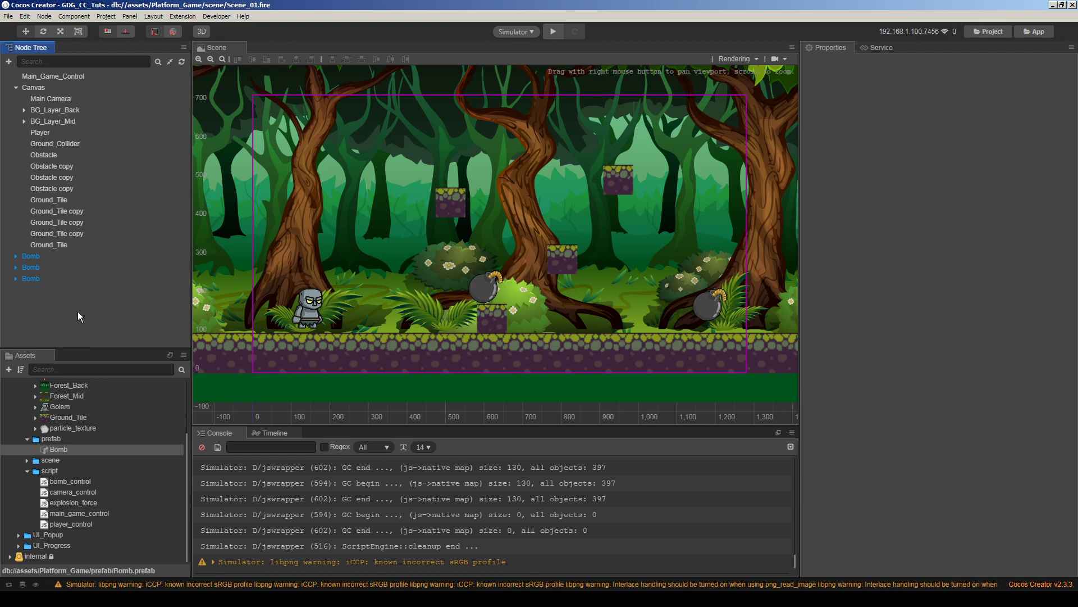
{"action": "left_click", "coordinate": [40, 133]}
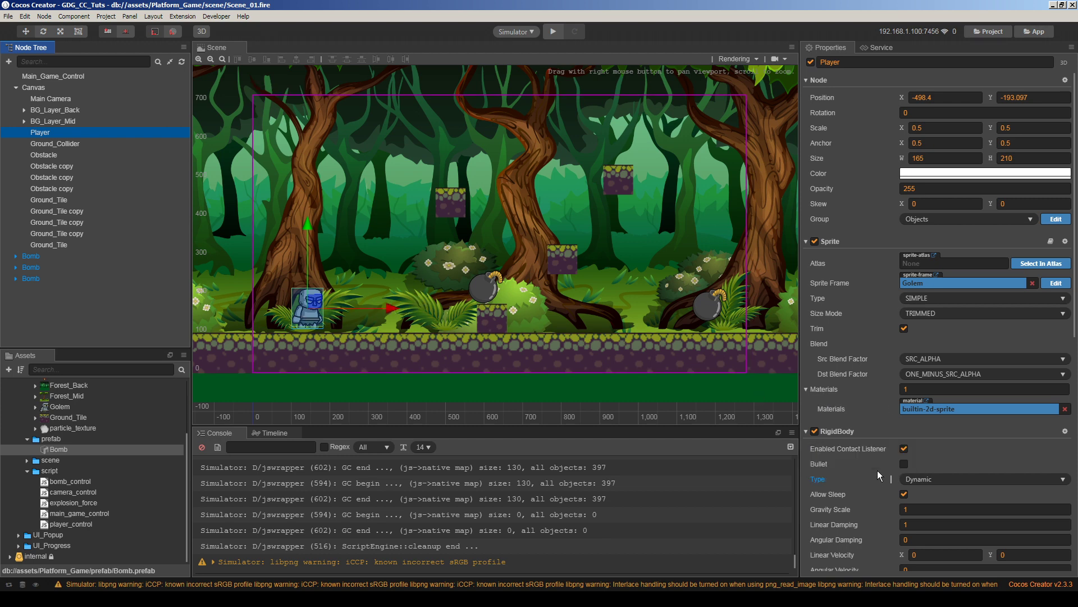
{"action": "scroll", "coordinate": [835, 499], "scroll_direction": "down", "scroll_amount": 3}
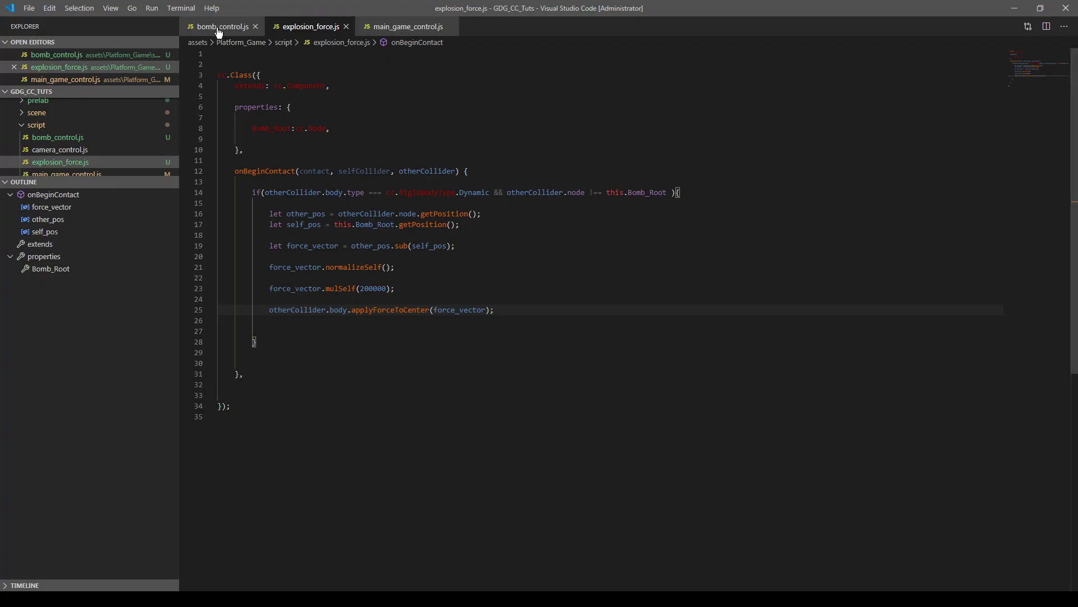
- In Visual Studio Code, uncomment the physics debugDrawFlags block in main_game_control.js and save the script
{"action": "left_click", "coordinate": [219, 28]}
{"action": "left_click", "coordinate": [389, 28]}
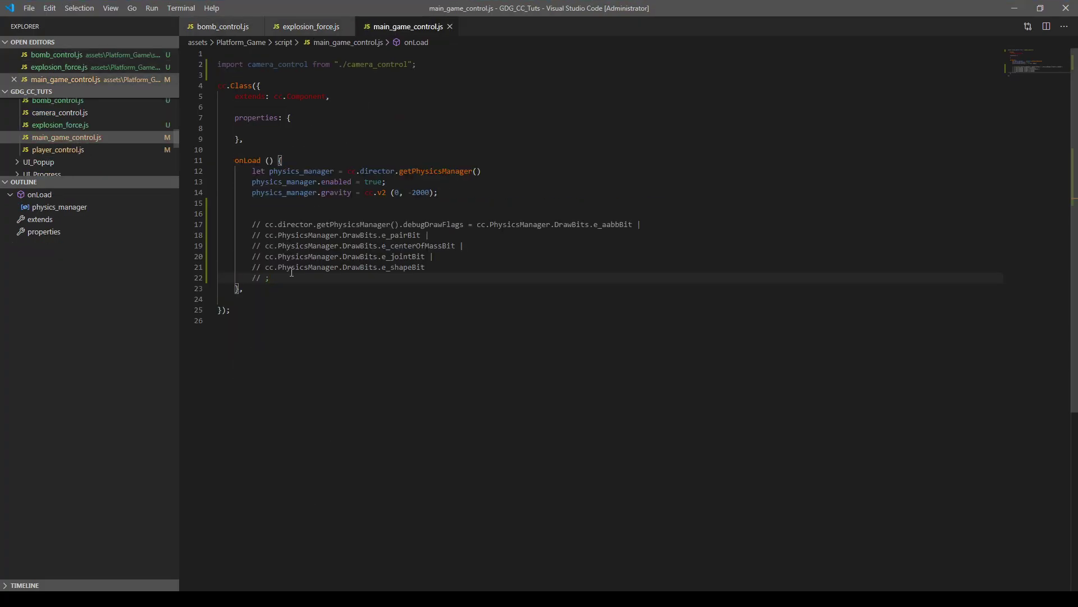
{"action": "left_click_drag", "start_coordinate": [252, 225], "coordinate": [277, 278]}
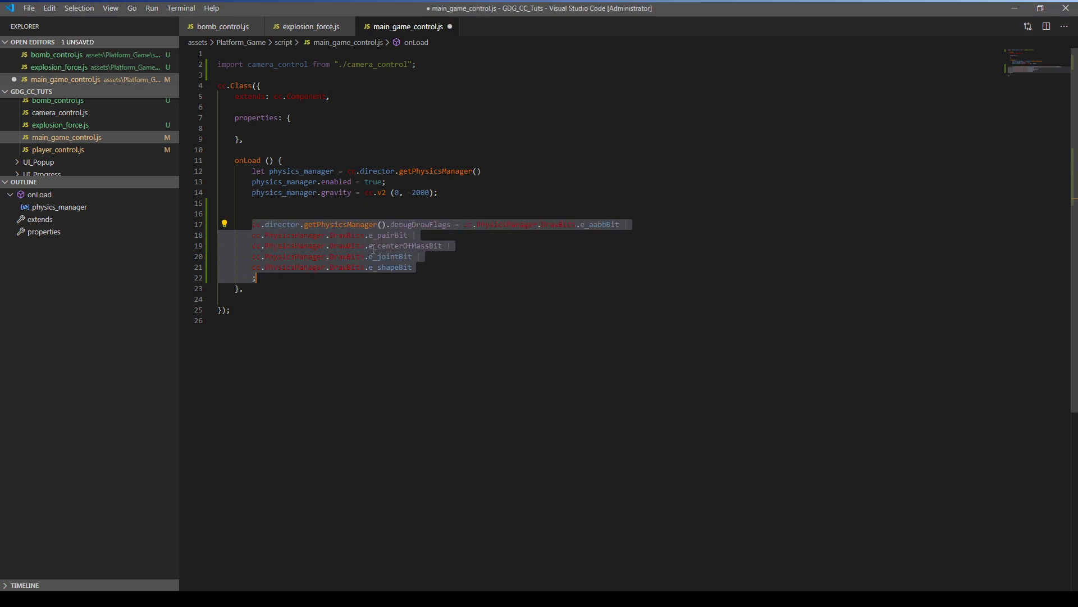
{"action": "key", "text": "ctrl+slash"}
{"action": "left_click", "coordinate": [450, 267]}
{"action": "key", "text": "ctrl+s"}
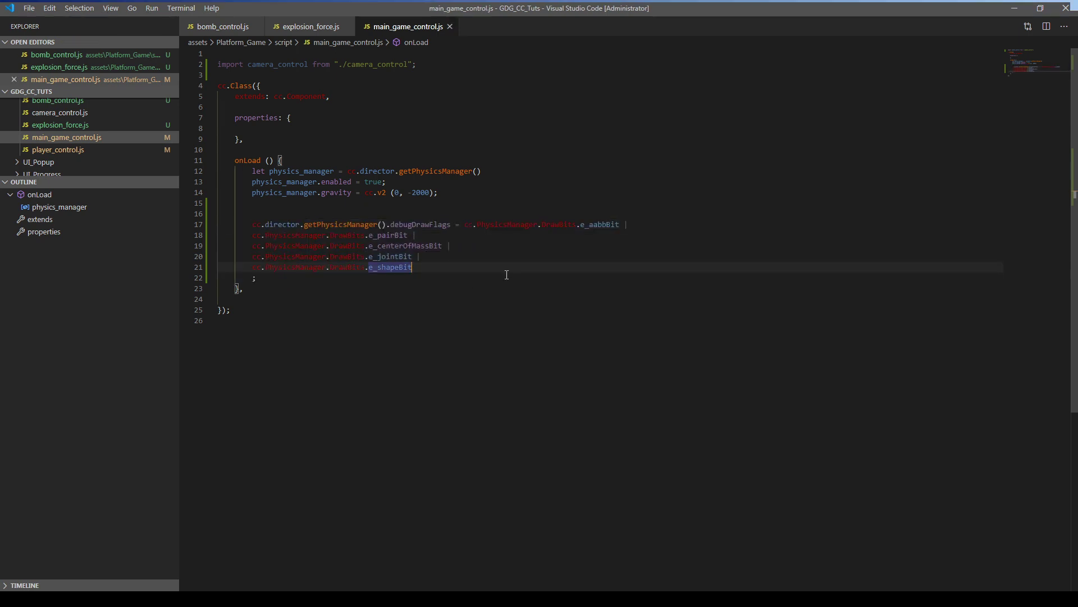
- Return to Cocos Creator, run the game in the simulator, watch the colliders while moving the player near the bombs, and close it
{"action": "key", "text": "alt+Tab"}
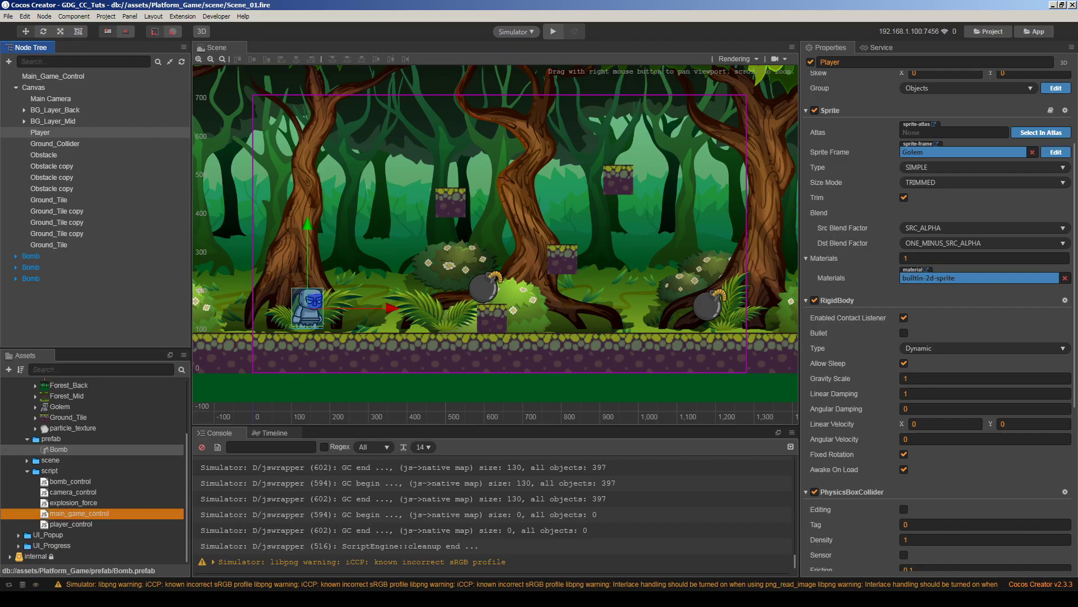
{"action": "left_click", "coordinate": [107, 321]}
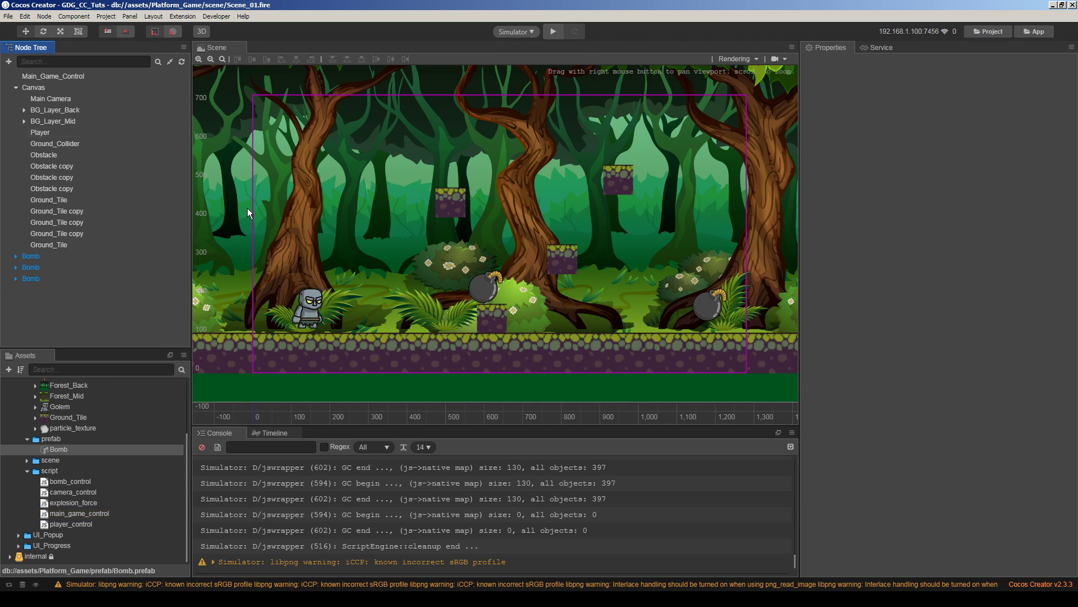
{"action": "left_click", "coordinate": [553, 32]}
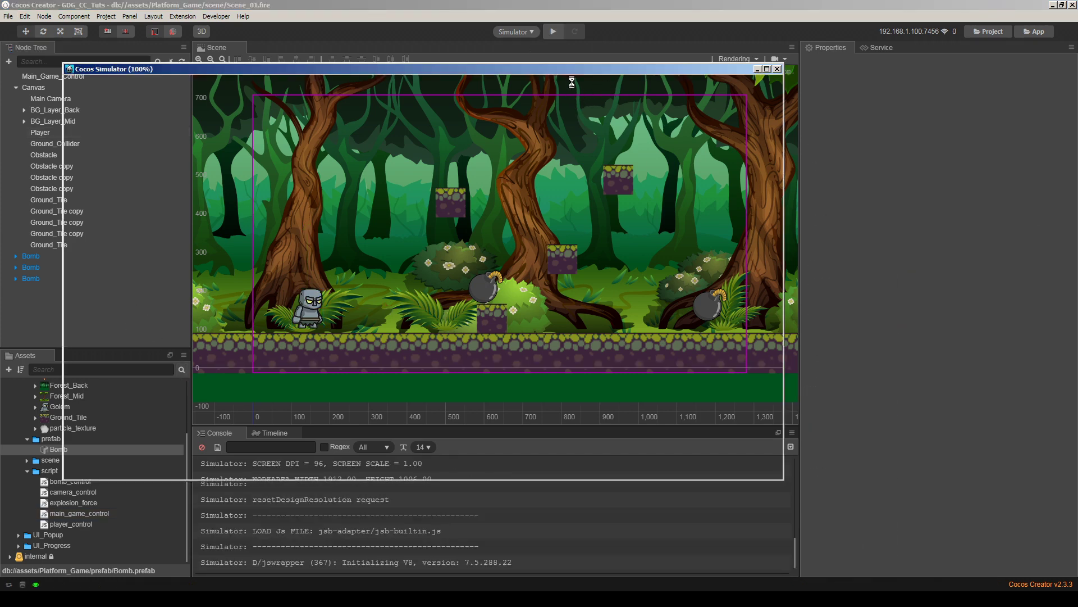
{"action": "left_click_drag", "start_coordinate": [589, 66], "coordinate": [644, 66]}
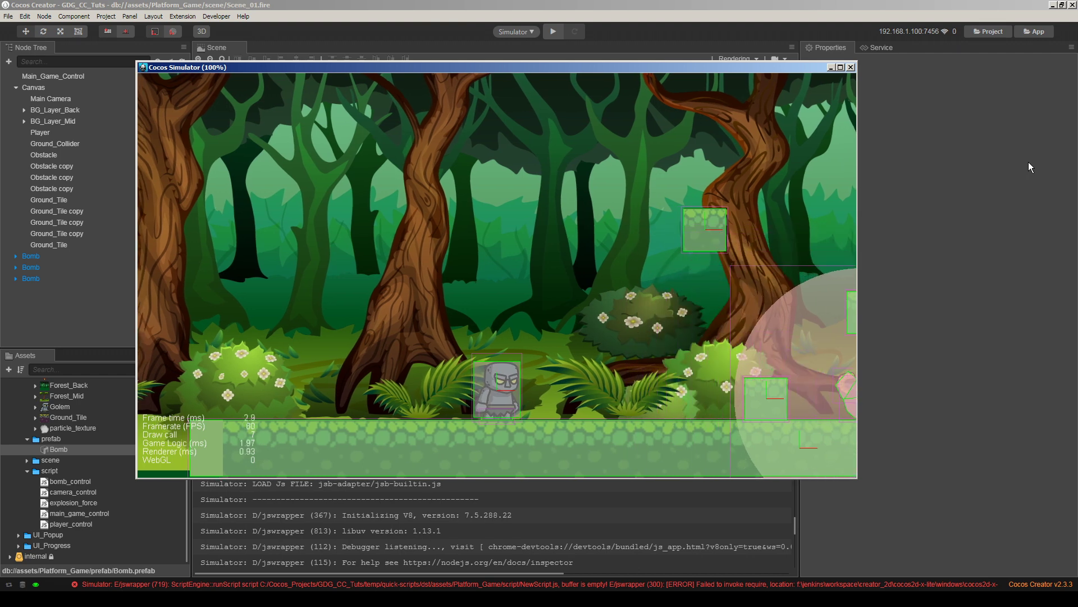
{"action": "key", "text": "Right"}
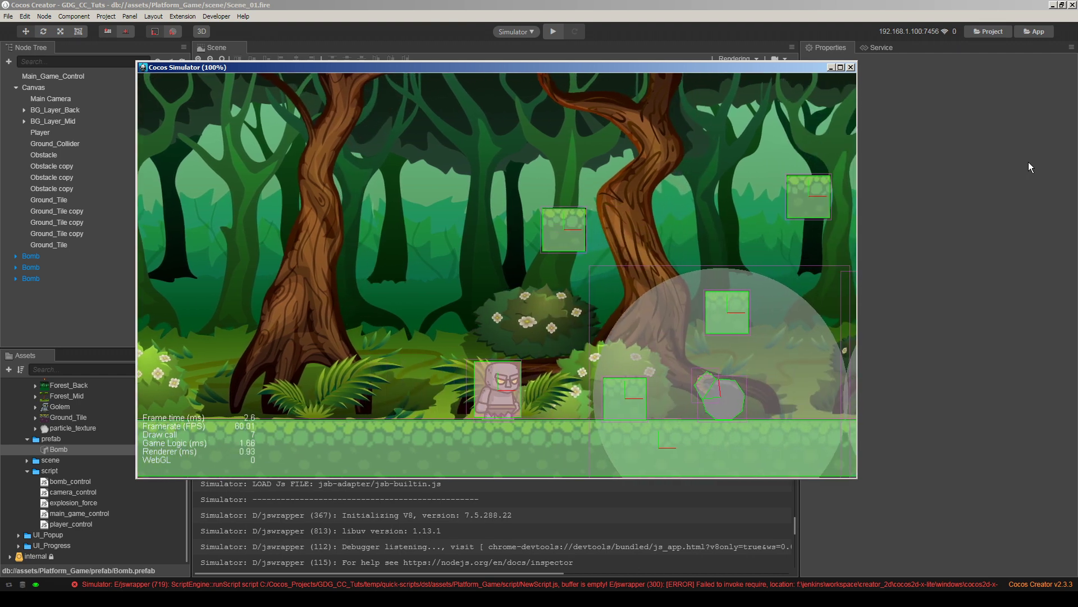
{"action": "key", "text": "Left"}
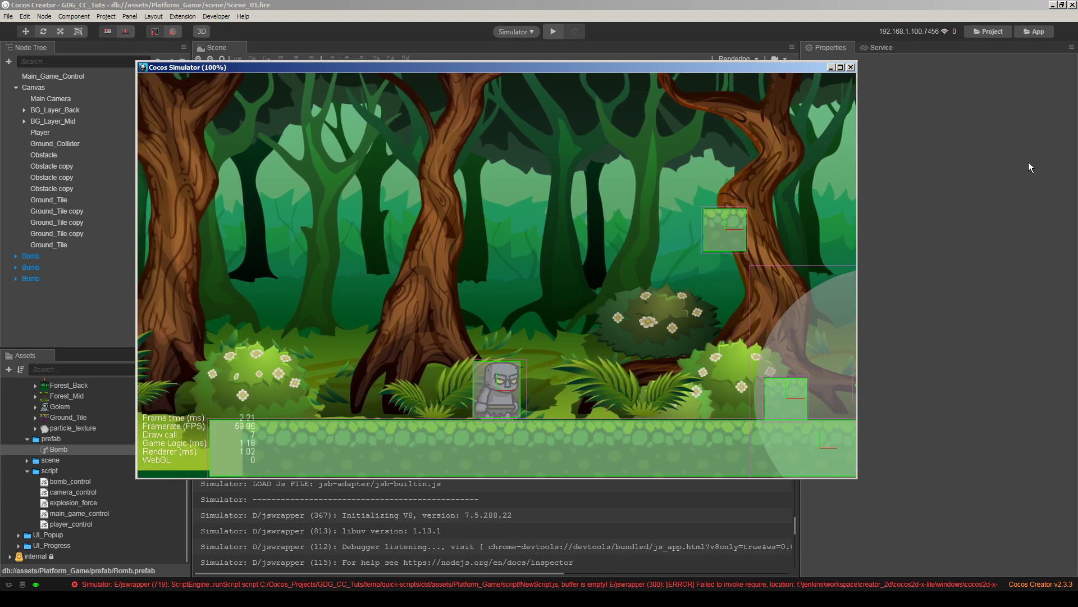
{"action": "key", "text": "Left"}
{"action": "key", "text": "Left"}
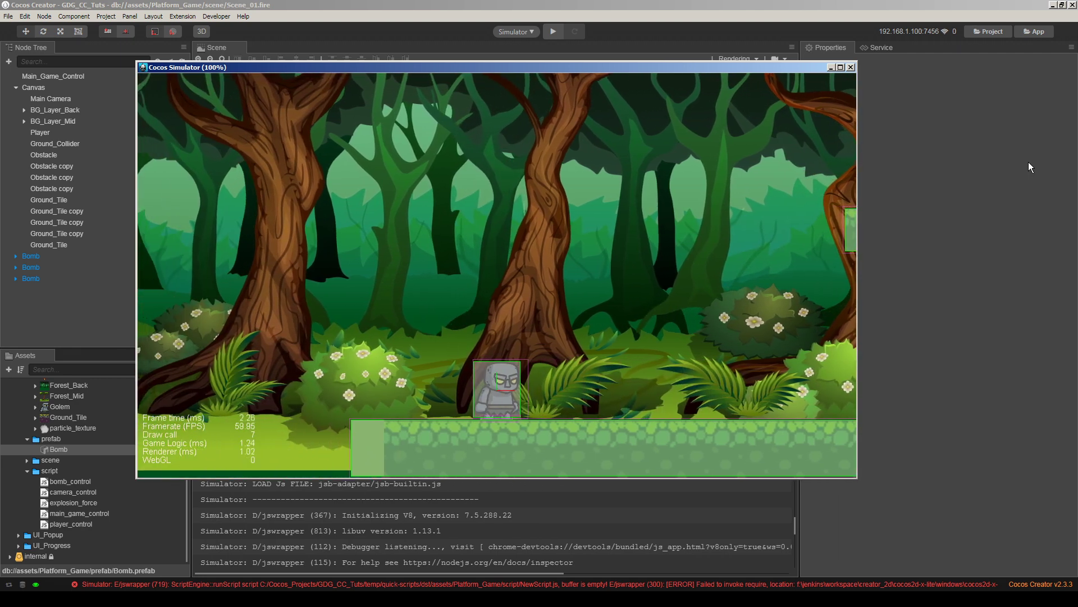
{"action": "key", "text": "Right"}
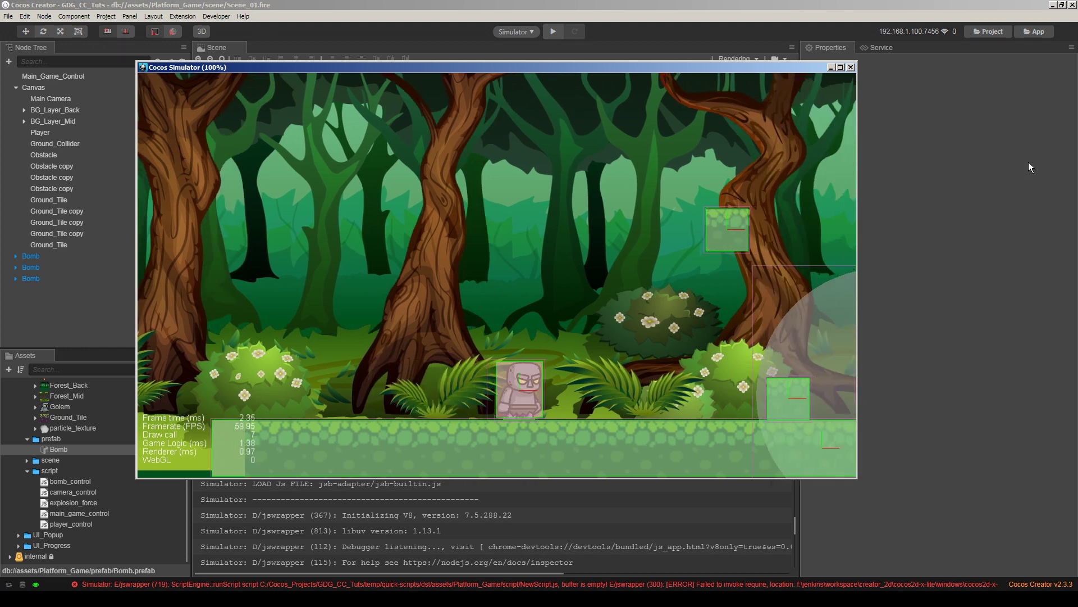
{"action": "key", "text": "Left"}
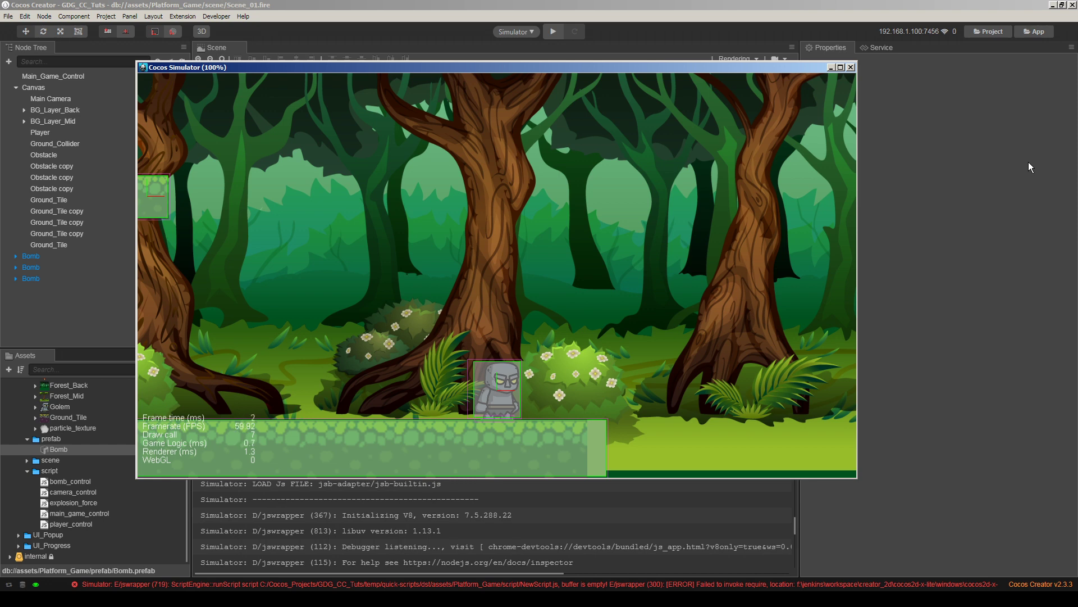
{"action": "left_click", "coordinate": [851, 68]}
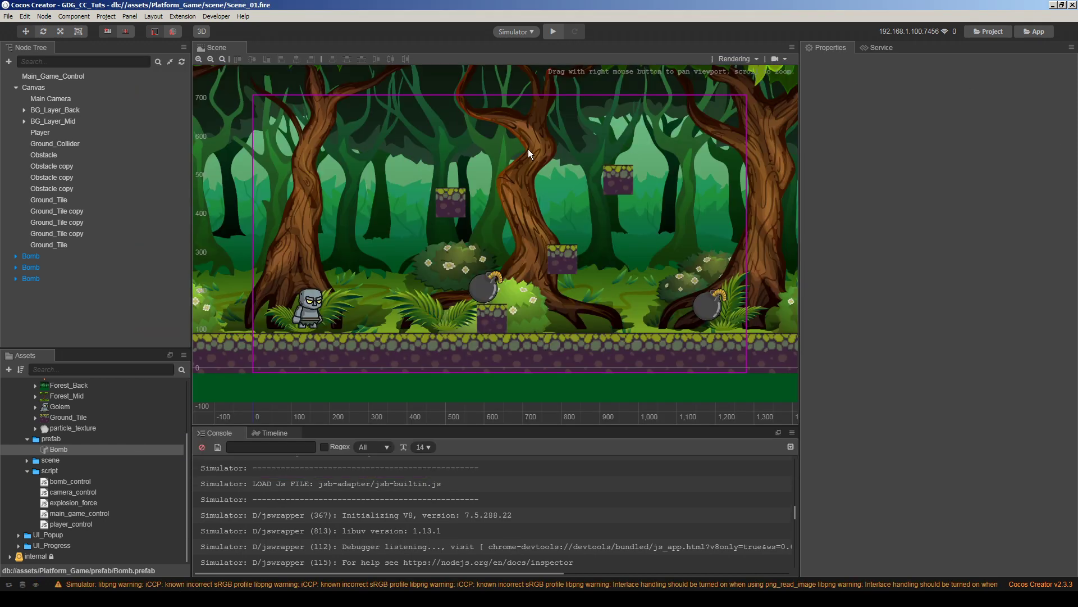
- Disable Allow Sleep on the Player's RigidBody and run the game in the simulator
{"action": "left_click", "coordinate": [50, 98]}
{"action": "left_click", "coordinate": [41, 133]}
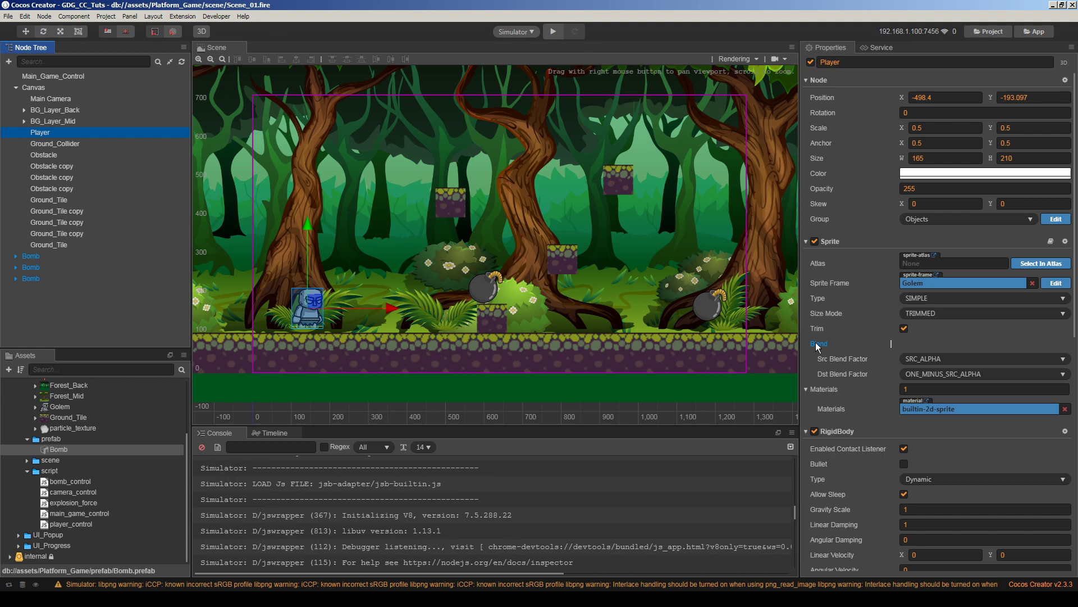
{"action": "scroll", "coordinate": [876, 362], "scroll_direction": "down", "scroll_amount": 5}
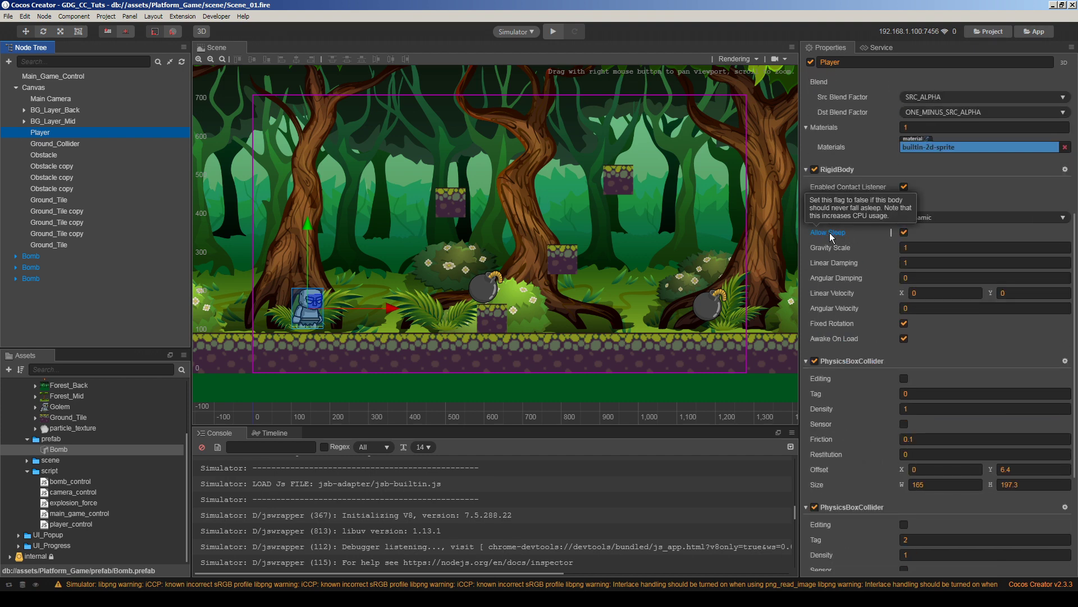
{"action": "left_click", "coordinate": [905, 233]}
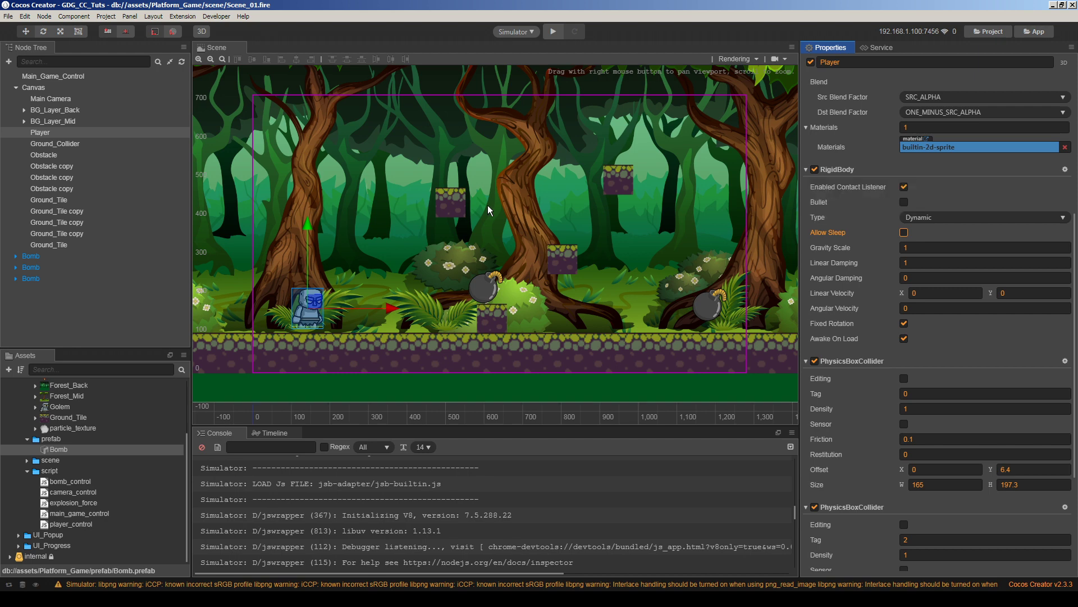
{"action": "left_click", "coordinate": [553, 32]}
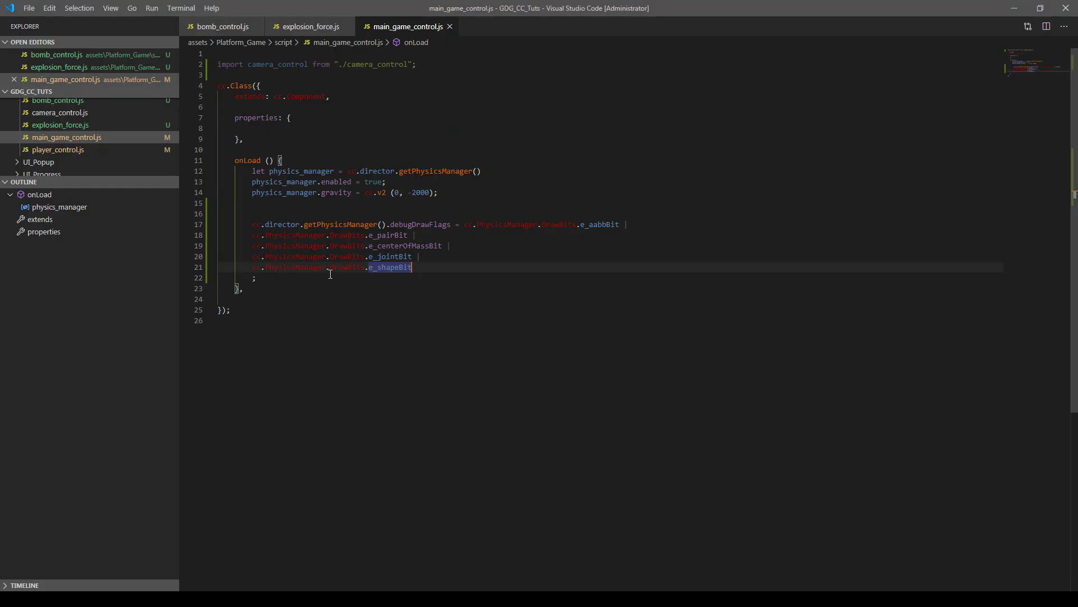
- In Visual Studio Code, undo the uncommenting of the debugDrawFlags block in main_game_control.js and return to Cocos Creator
{"action": "key", "text": "ctrl+z"}
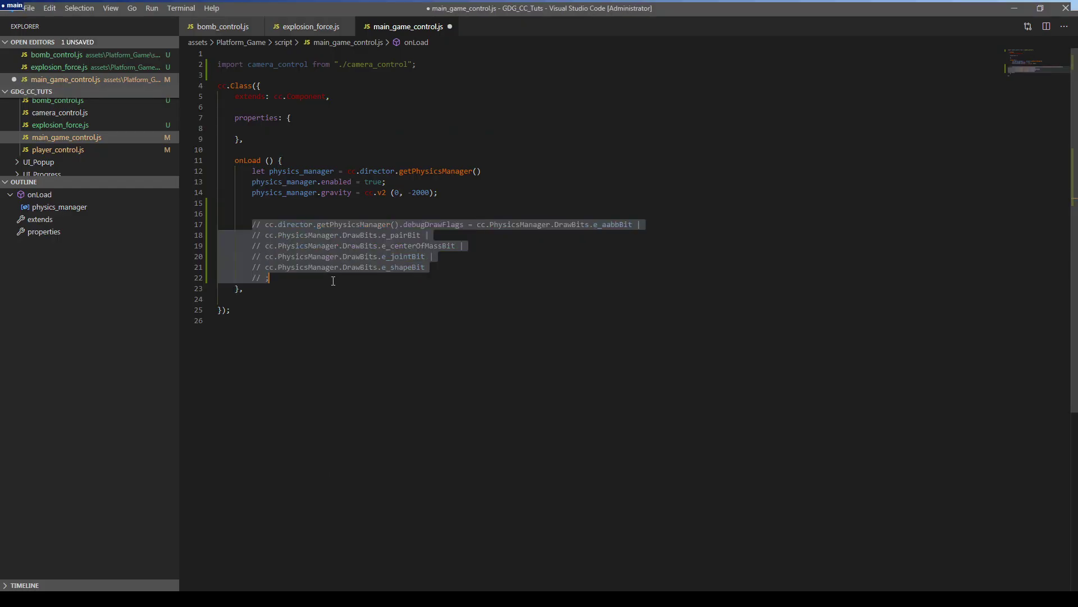
{"action": "key", "text": "alt+Tab"}
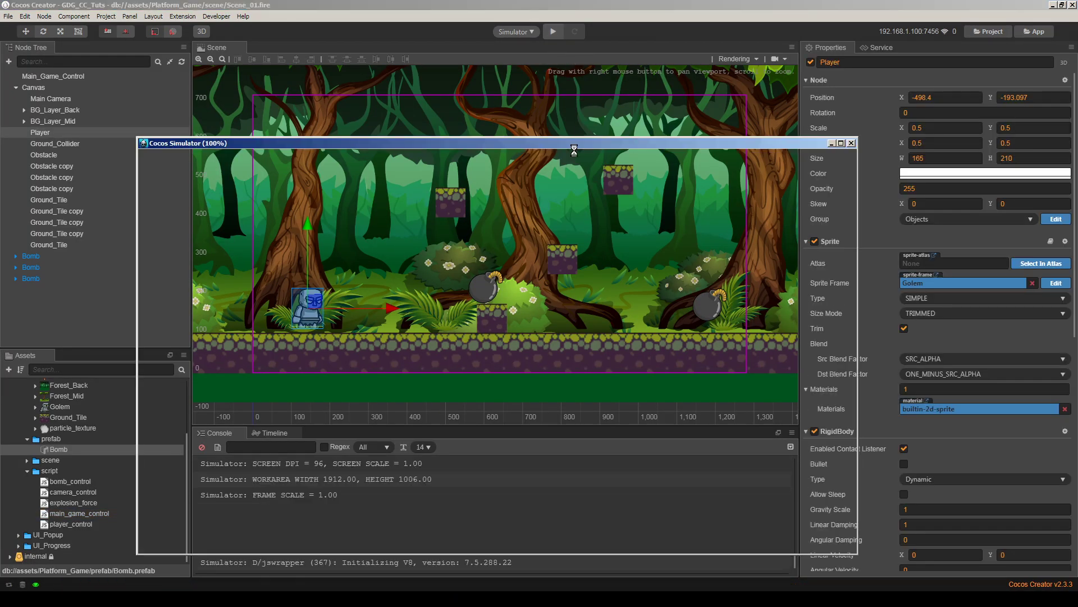
- Test the bomb explosions in the simulator by moving and jumping the player among the bombs and platforms
{"action": "key", "text": "Right"}
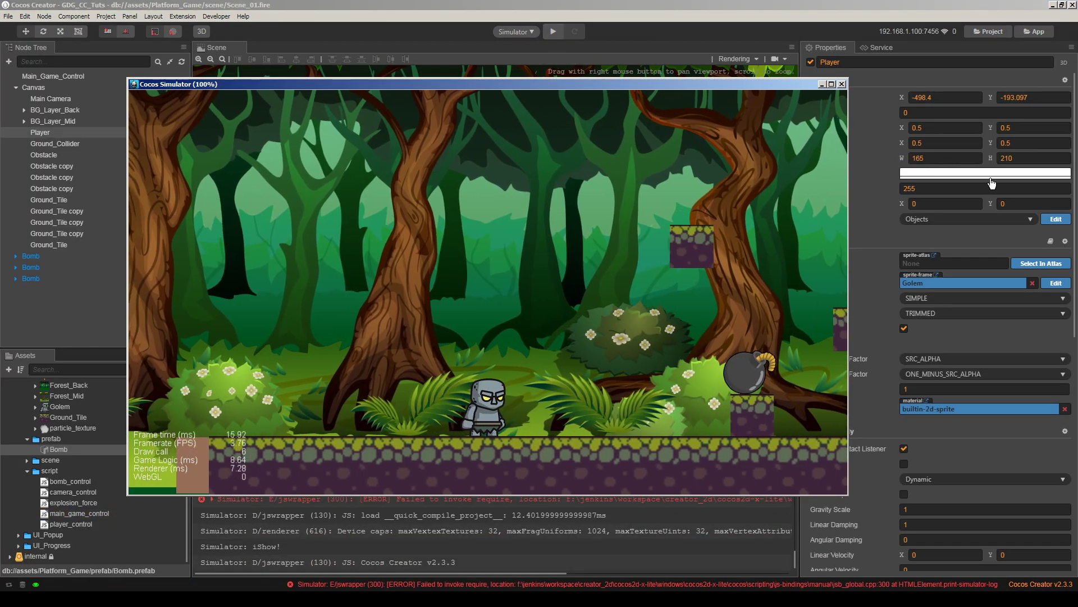
{"action": "key", "text": "Up"}
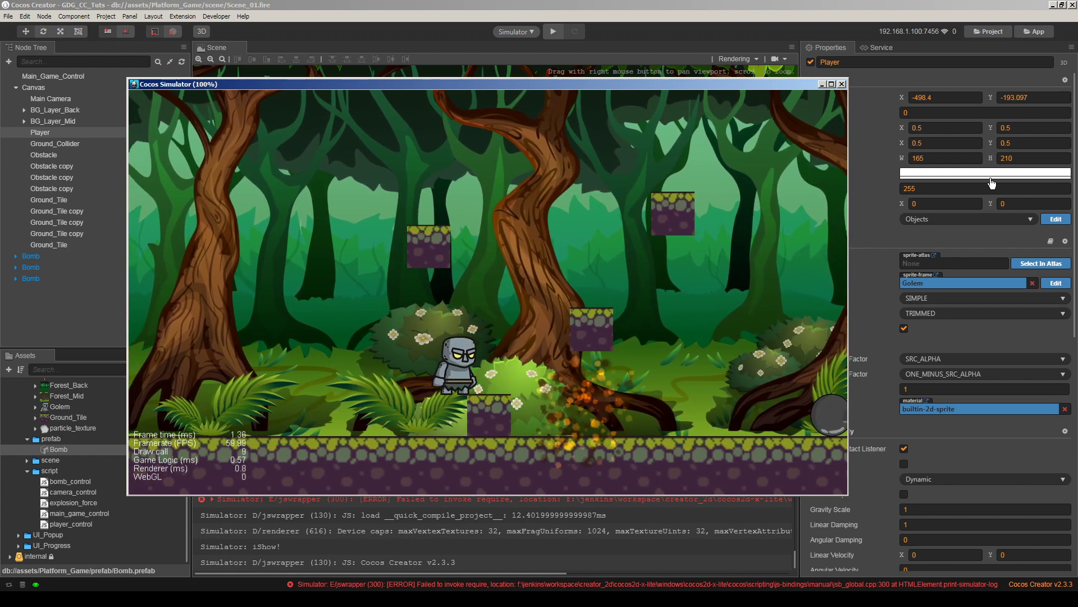
{"action": "key", "text": "Up"}
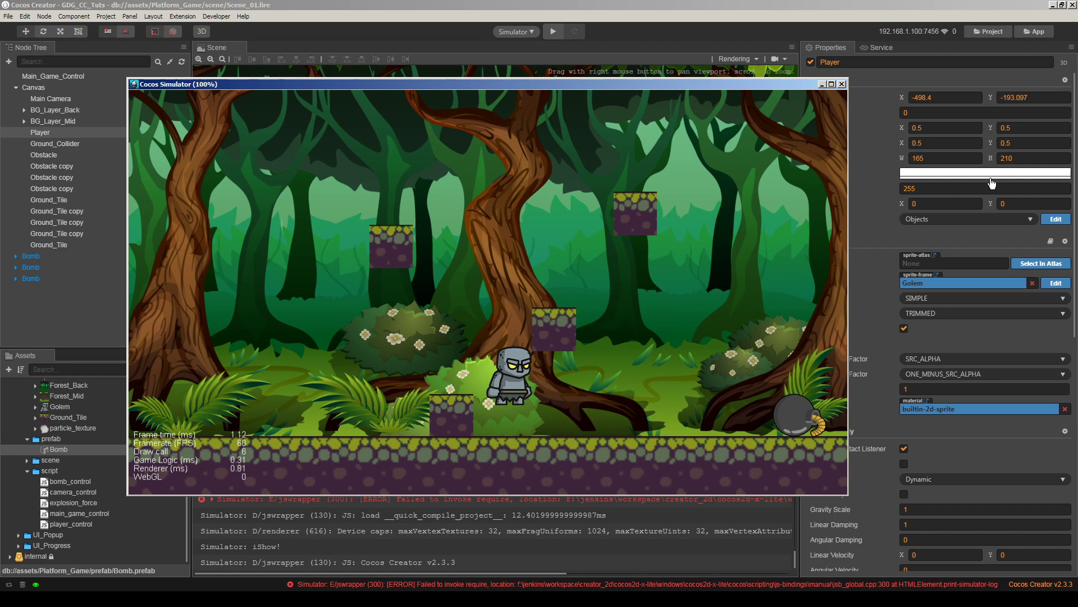
{"action": "key", "text": "Up"}
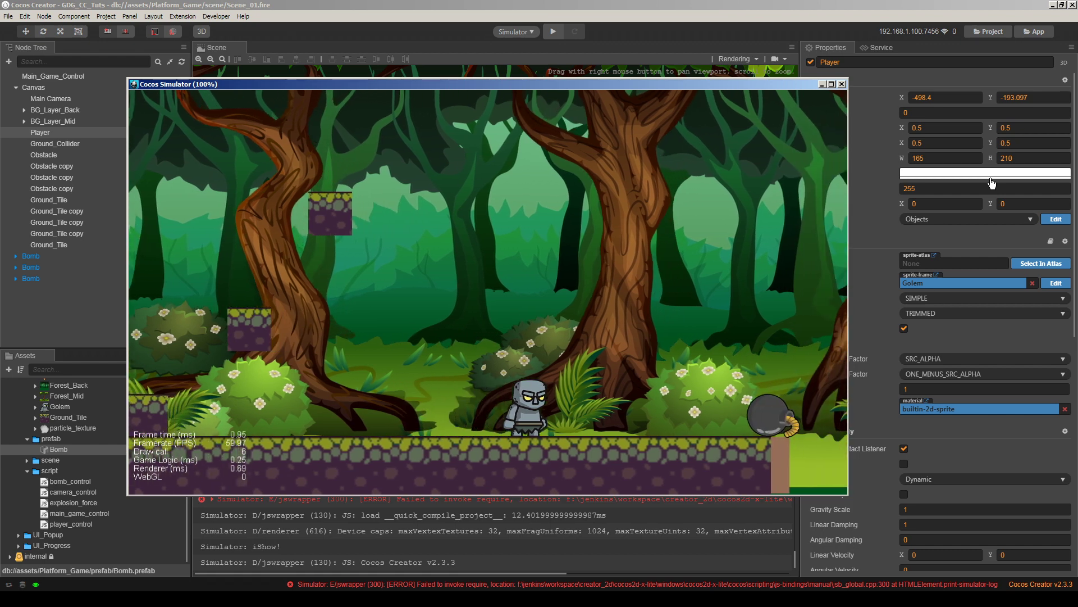
{"action": "key", "text": "Up"}
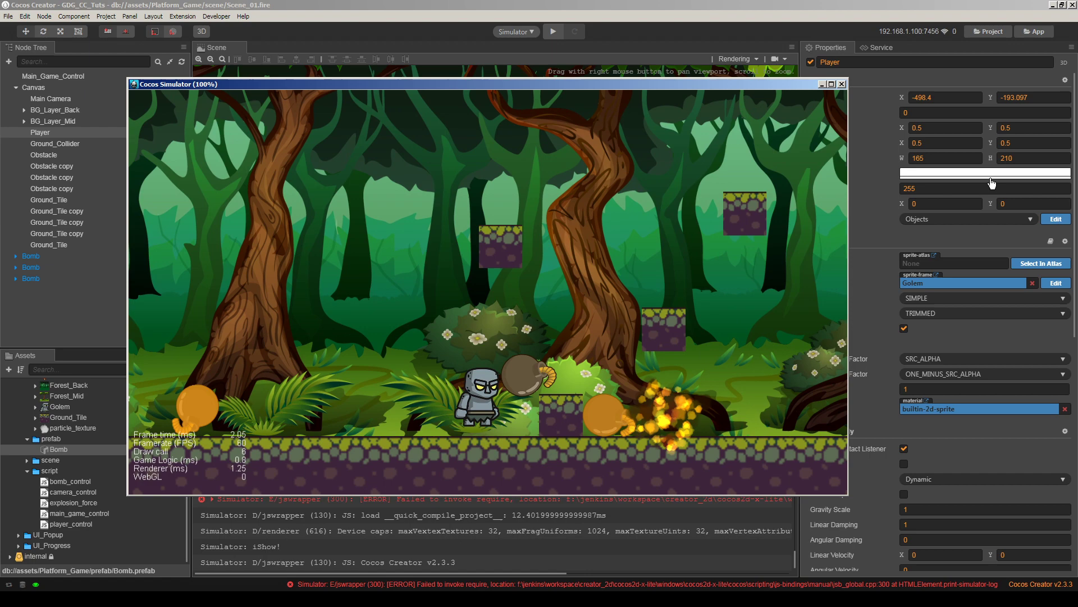
- Test the explosion force again by jumping and moving the player around the bombs and off the ground's edge, and close the simulator
{"action": "key", "text": "space"}
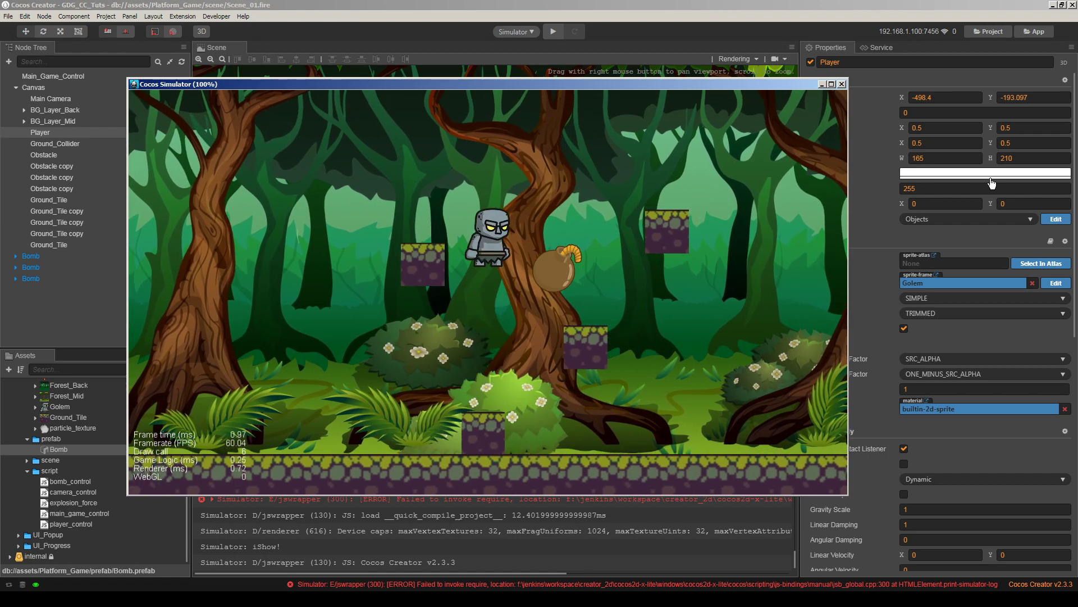
{"action": "key", "text": "Left"}
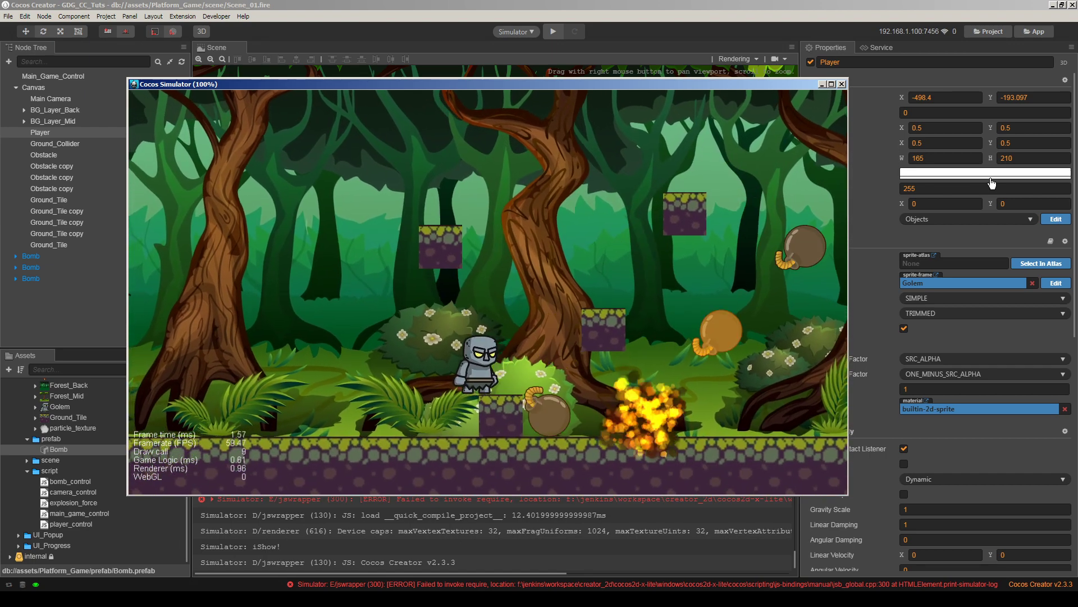
{"action": "key", "text": "Right"}
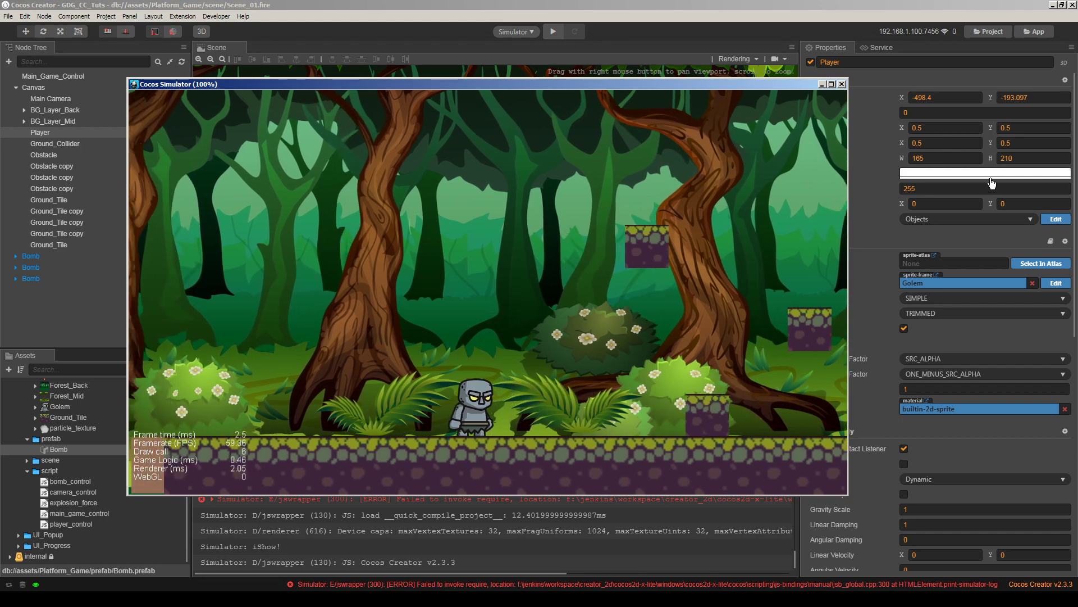
{"action": "key", "text": "space"}
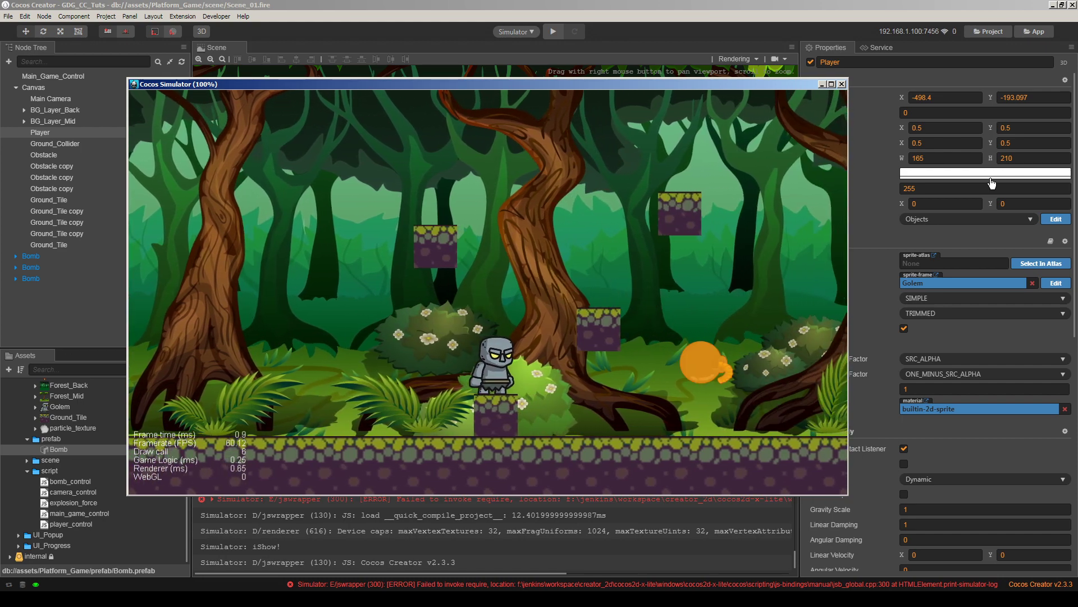
{"action": "key", "text": "Left"}
{"action": "key", "text": "Left"}
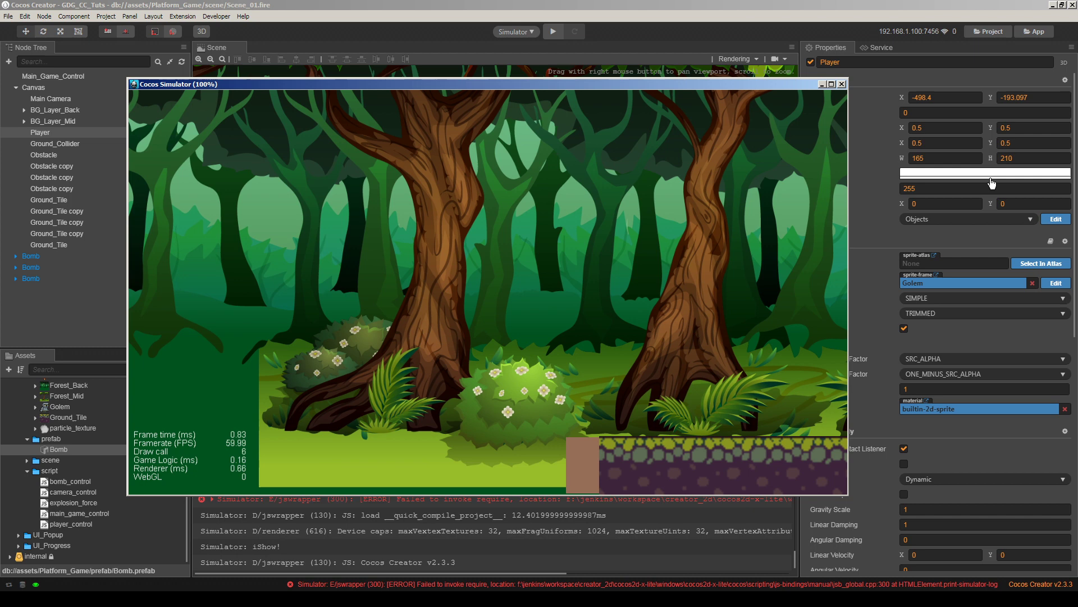
{"action": "left_click", "coordinate": [842, 84]}
{"action": "left_click", "coordinate": [146, 305]}
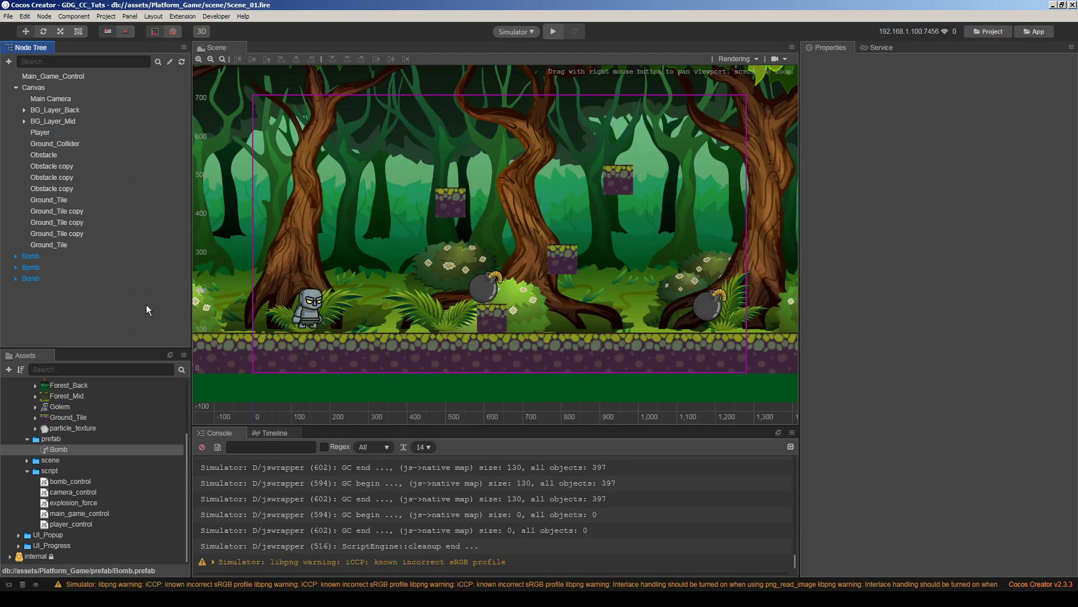
- Make the three Bomb nodes children of the Canvas node, placed after the last Ground_Tile
{"action": "left_click", "coordinate": [33, 87]}
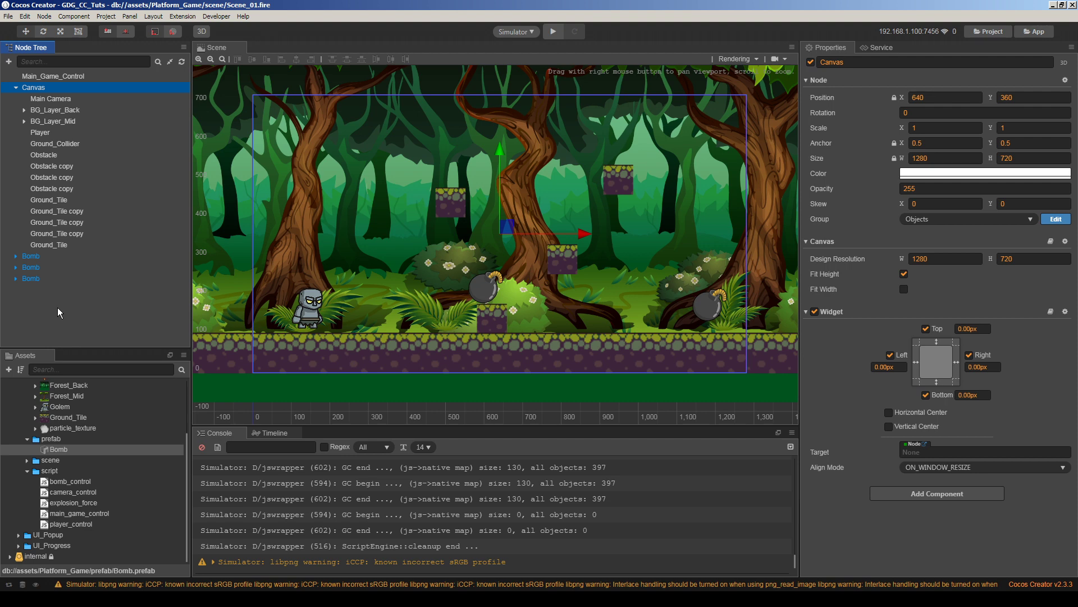
{"action": "left_click", "coordinate": [57, 308]}
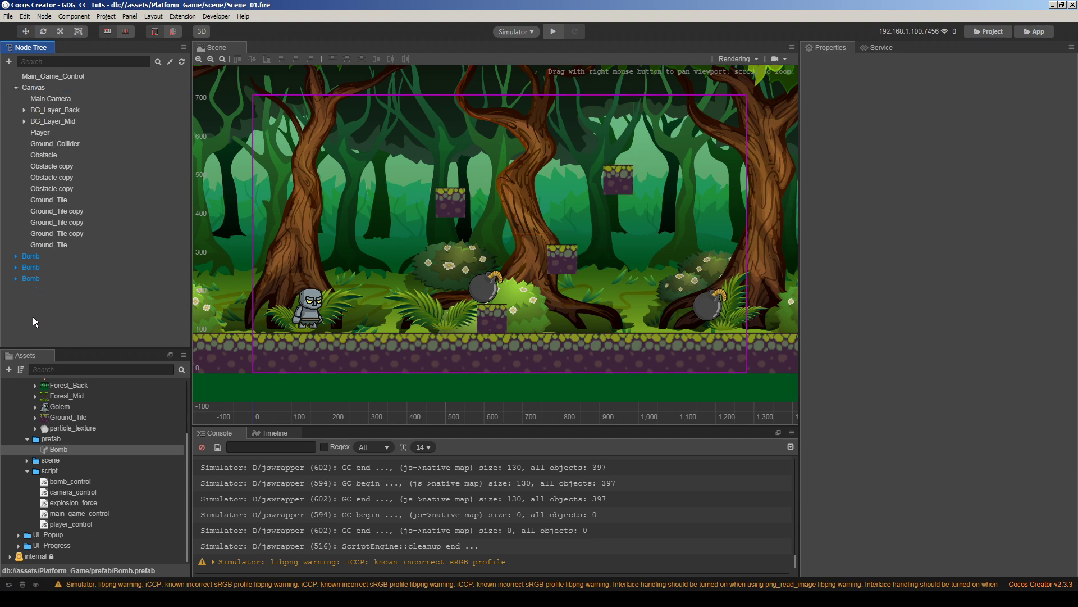
{"action": "left_click", "coordinate": [31, 256]}
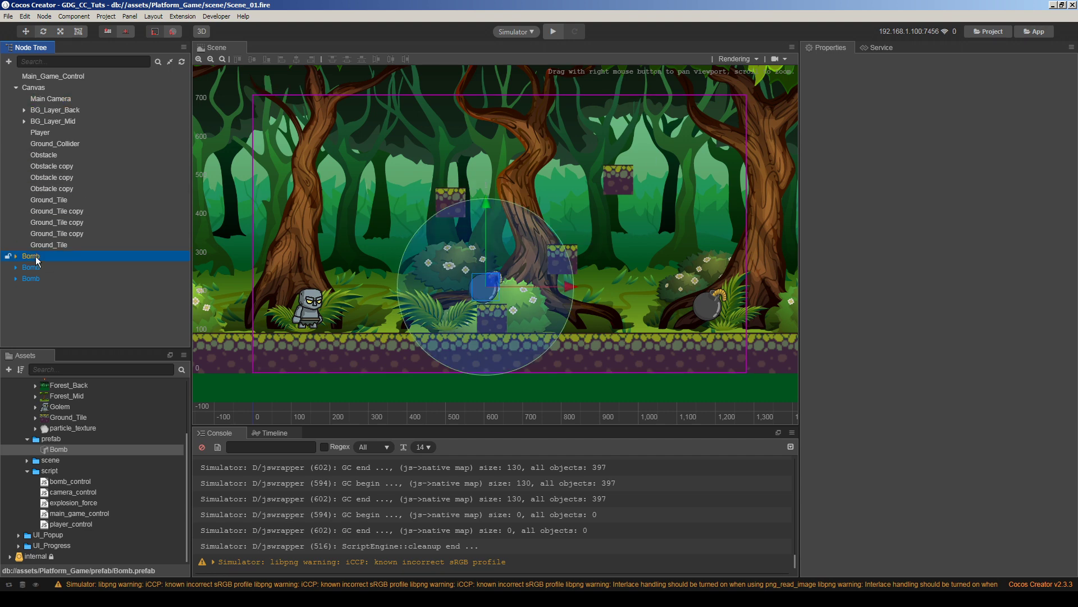
{"action": "left_click", "coordinate": [34, 279], "text": "shift"}
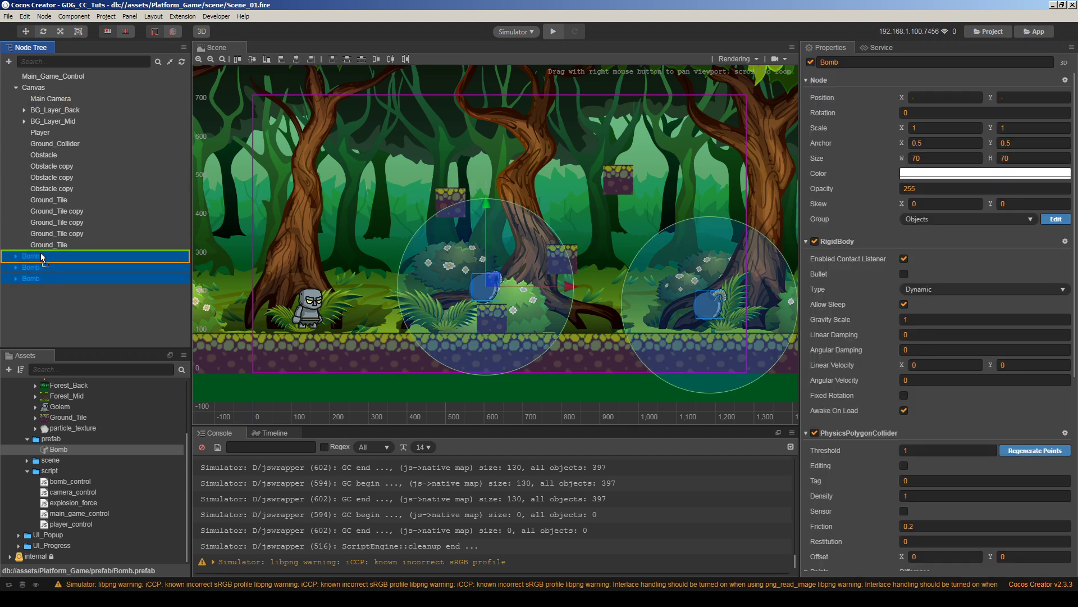
{"action": "left_click_drag", "start_coordinate": [41, 256], "coordinate": [44, 251]}
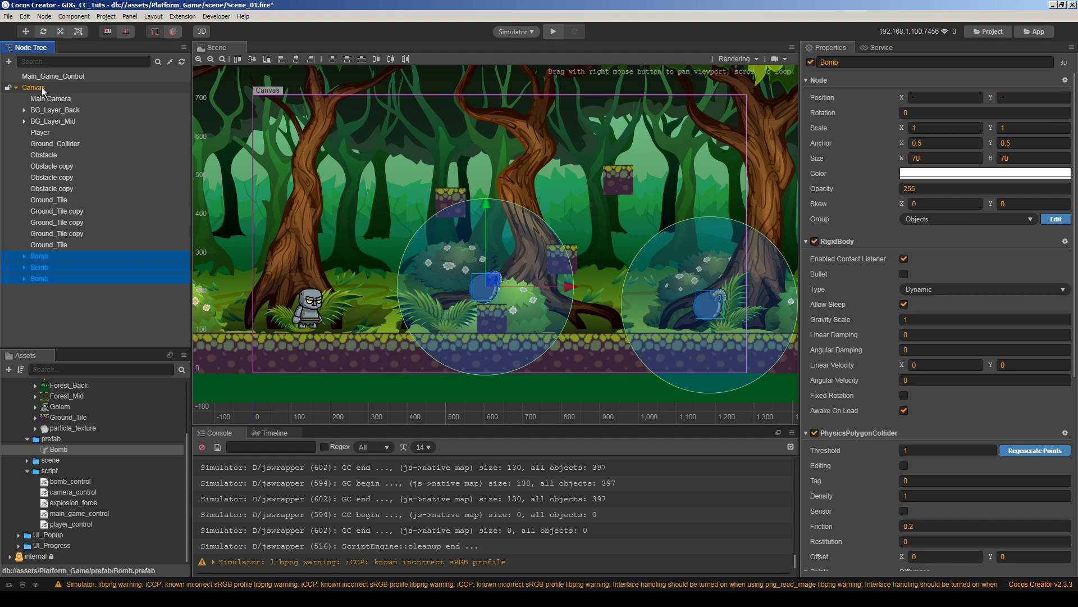
{"action": "left_click", "coordinate": [60, 326]}
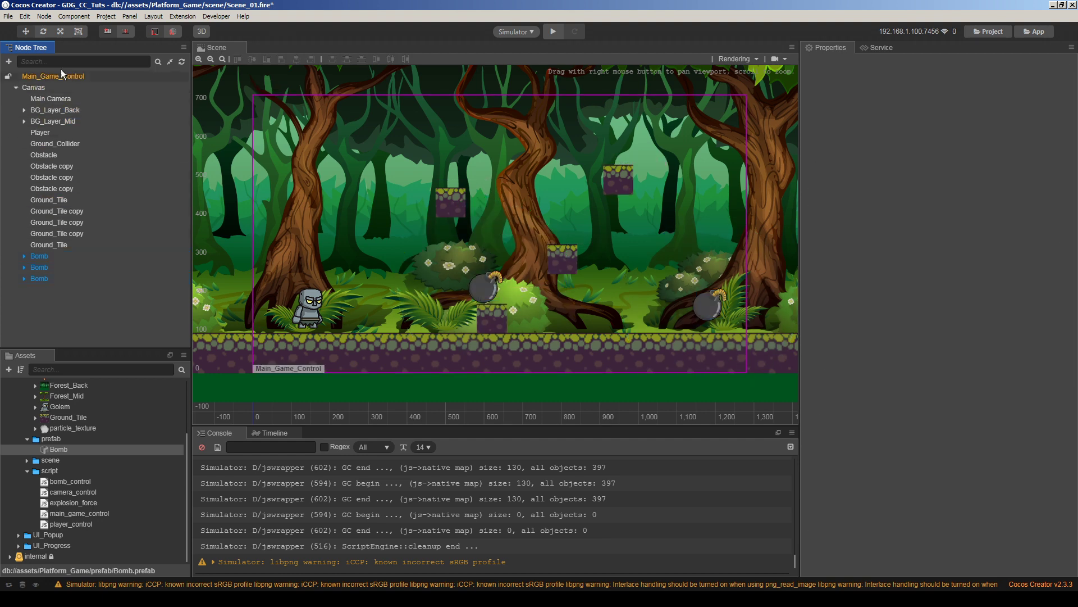
{"action": "left_click", "coordinate": [34, 87]}
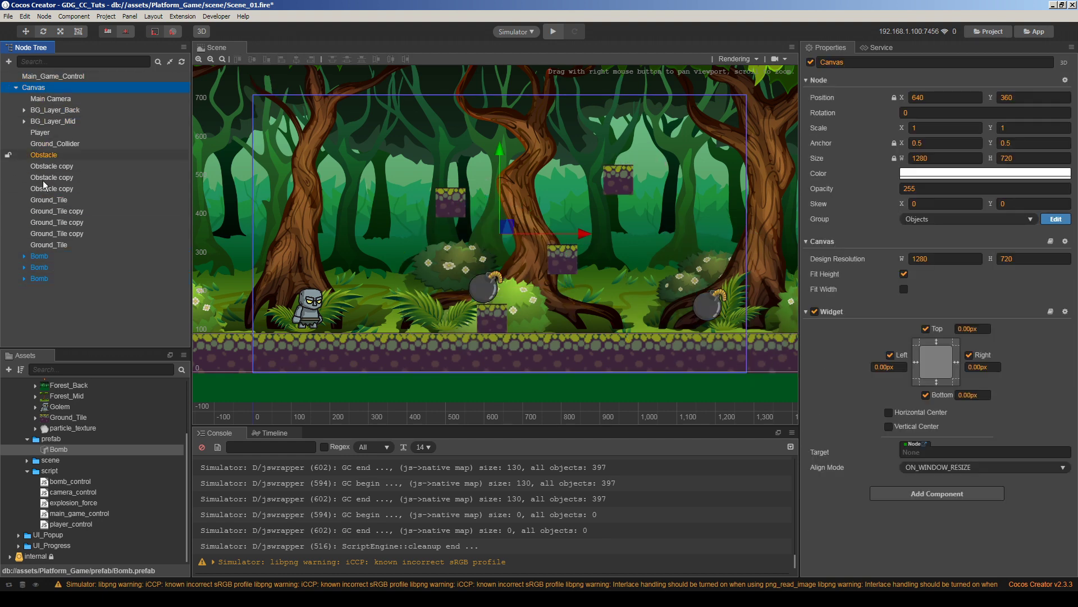
{"action": "left_click", "coordinate": [45, 332]}
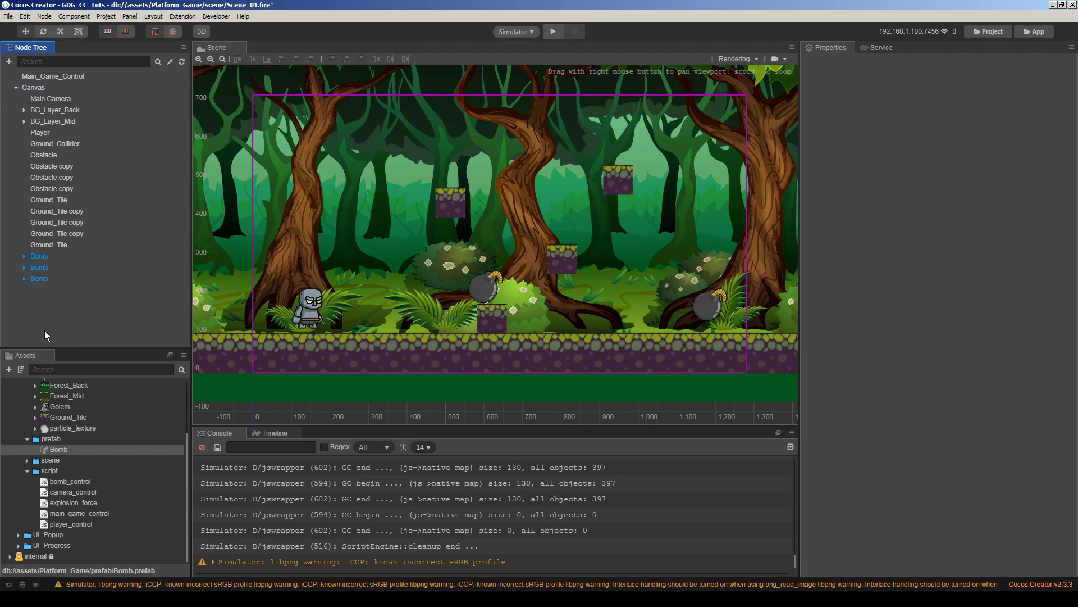
- Run the game in the simulator and test the re-parented bombs by moving and jumping the player across the platforms and onto them
{"action": "left_click", "coordinate": [556, 33]}
{"action": "left_click_drag", "start_coordinate": [428, 28], "coordinate": [500, 34]}
{"action": "key", "text": "Right"}
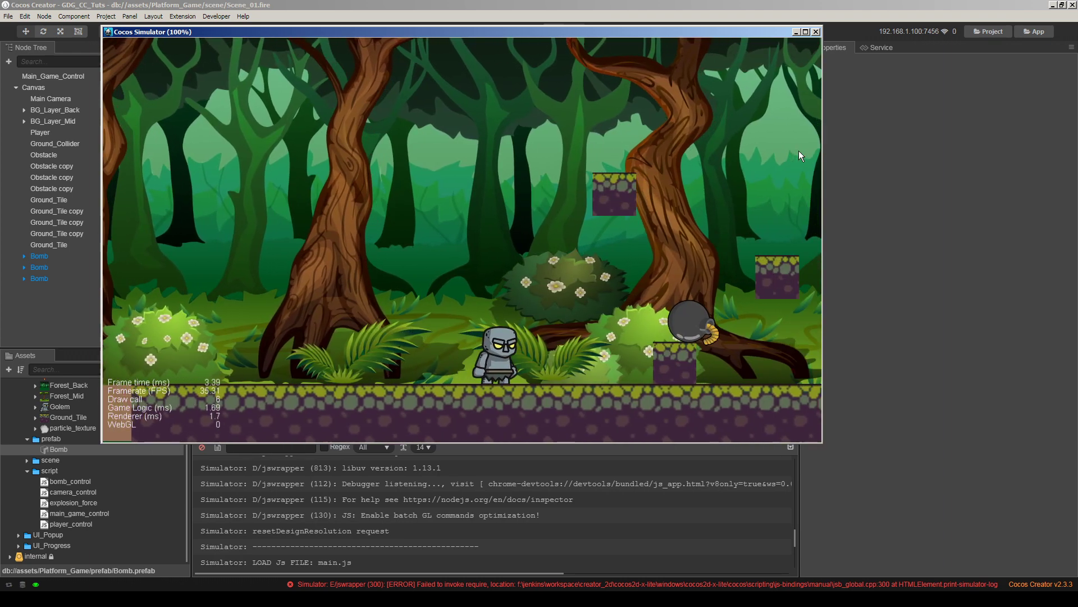
{"action": "key", "text": "Up"}
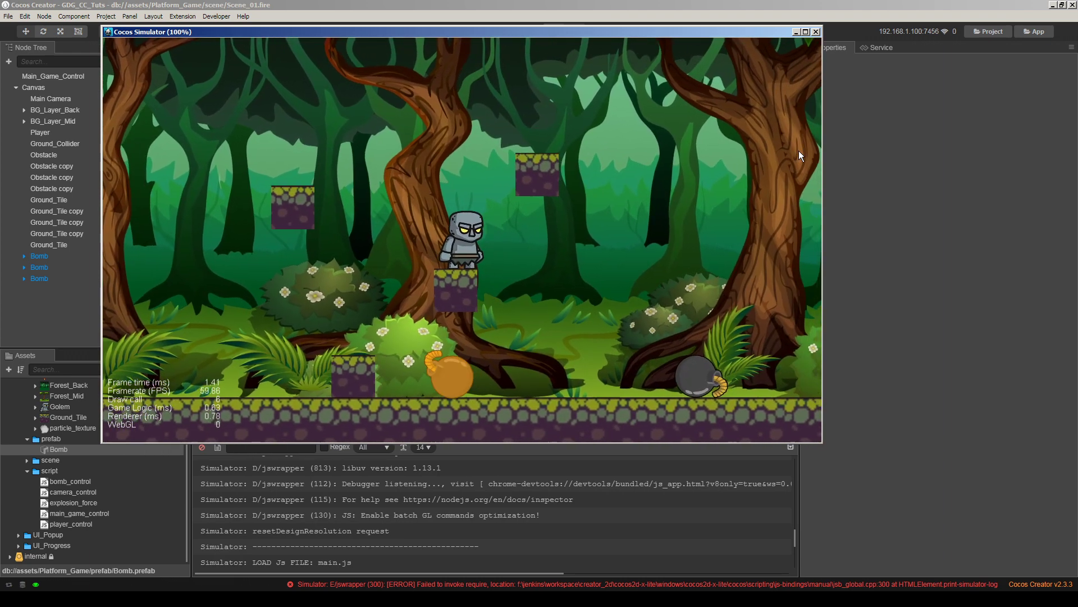
{"action": "key", "text": "Up"}
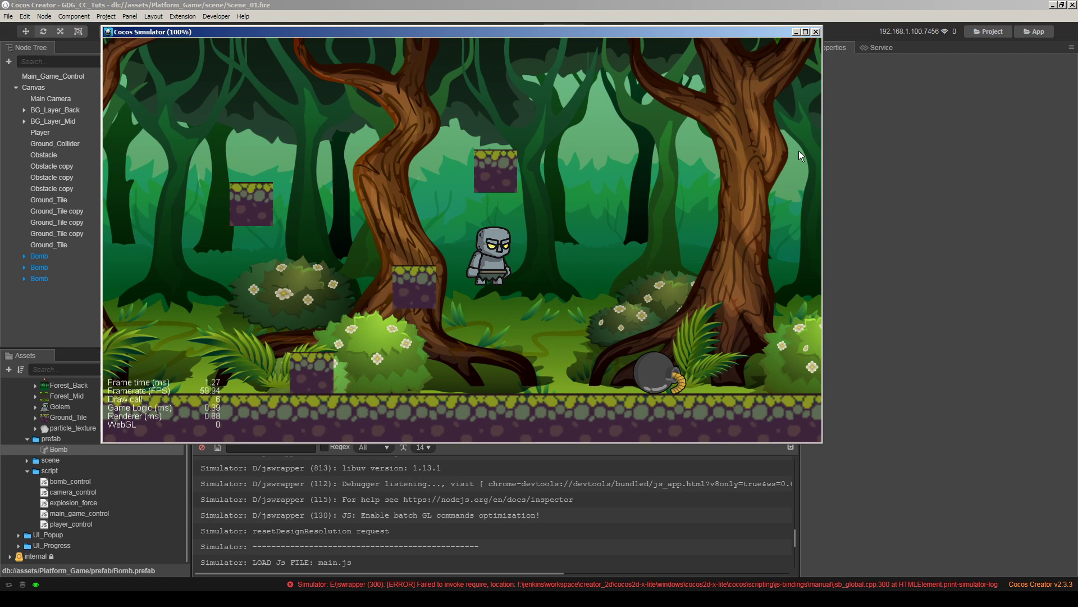
{"action": "key", "text": "Up"}
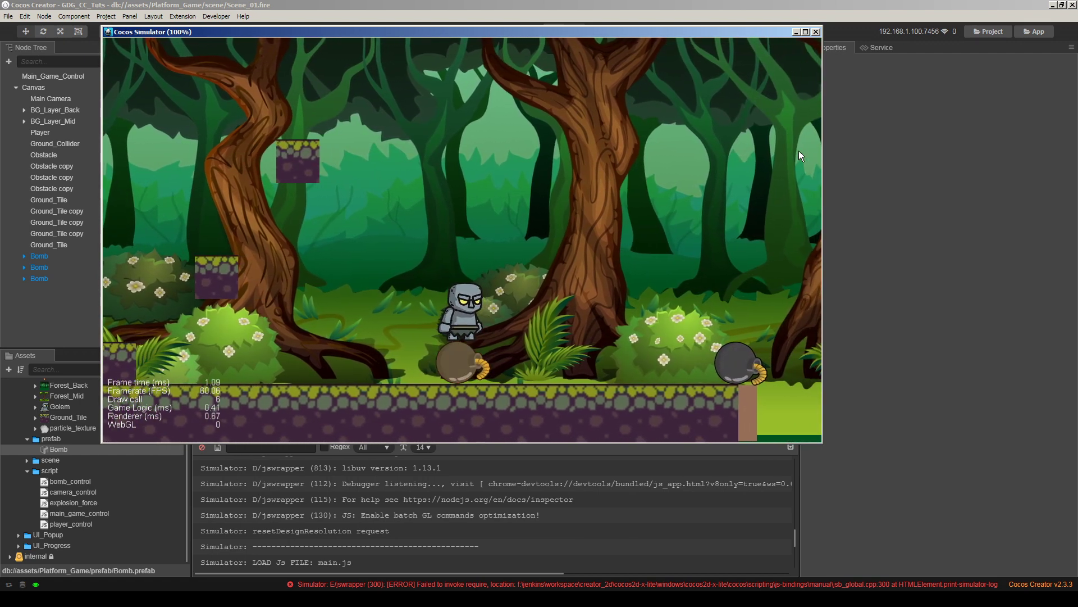
{"action": "key", "text": "Left"}
{"action": "key", "text": "Up"}
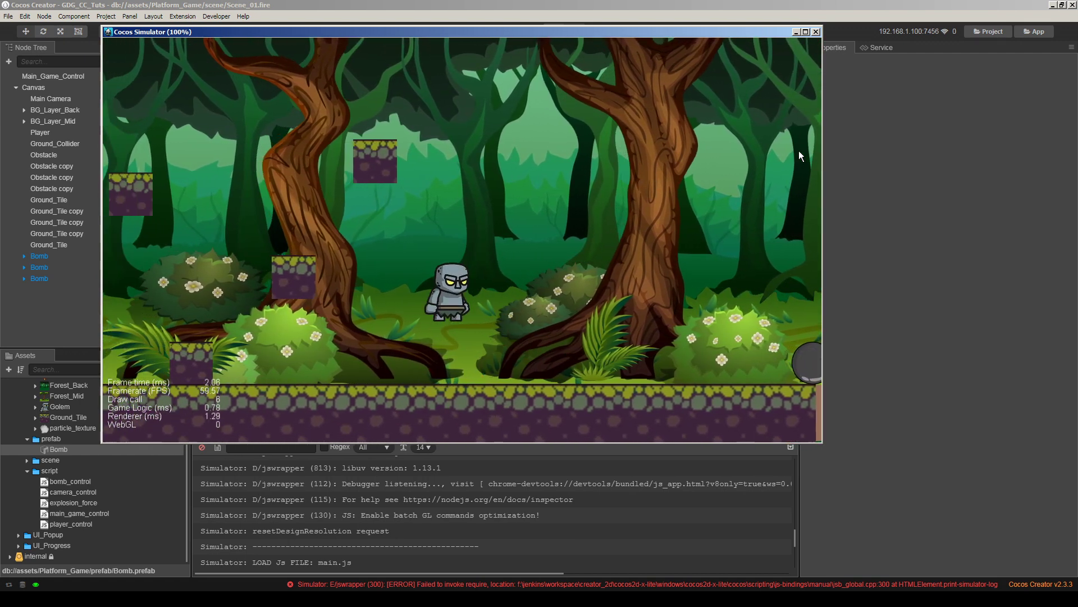
{"action": "key", "text": "Right"}
{"action": "key", "text": "Up"}
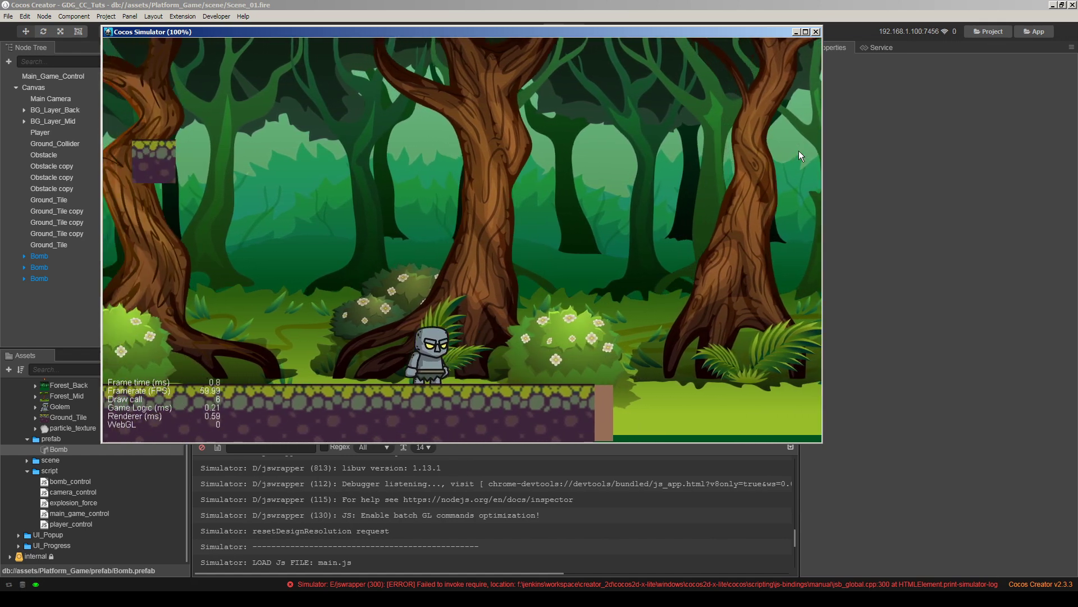
{"action": "key", "text": "Up"}
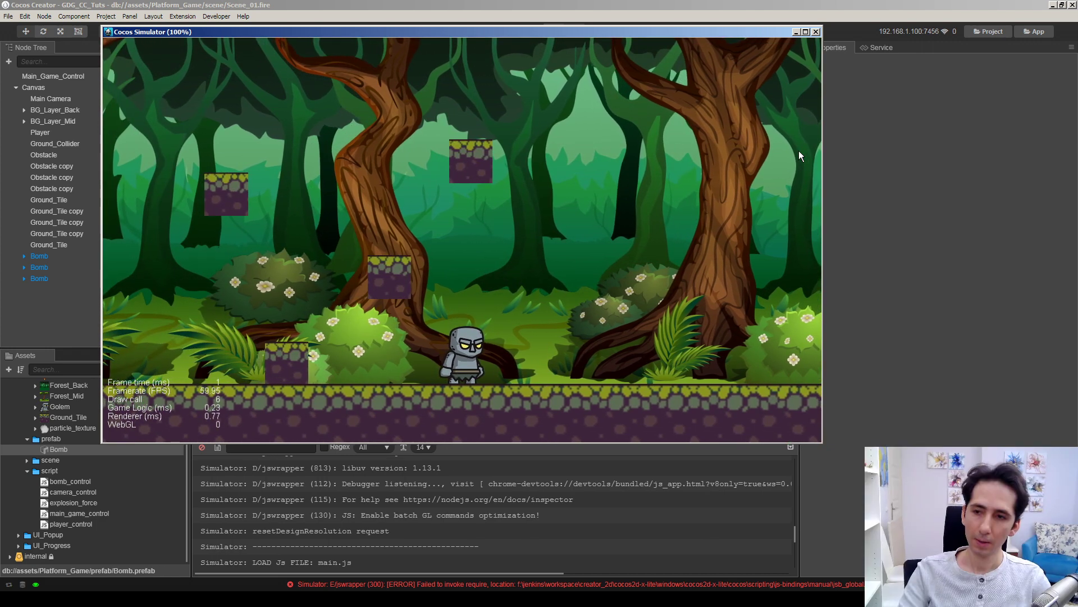